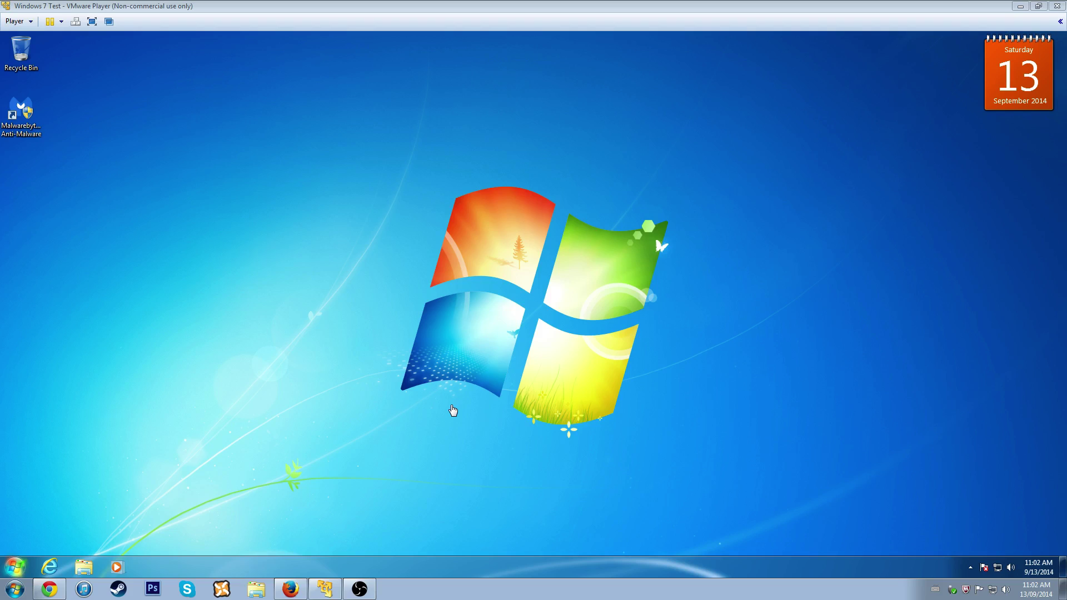
Search the system for "folder" and open Folder Options
{"action": "left_click", "coordinate": [451, 406]}
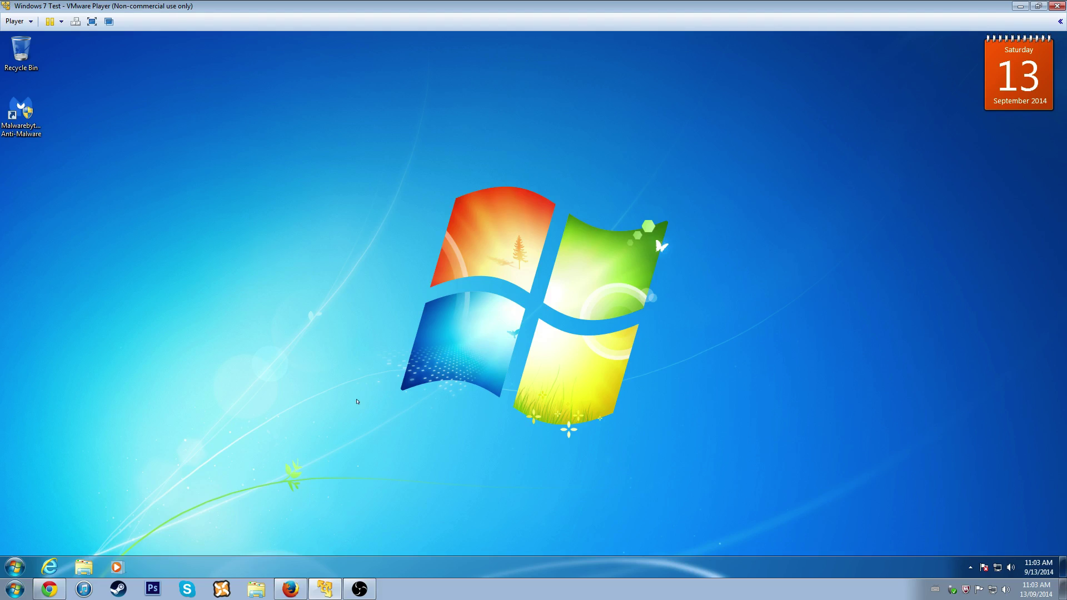
{"action": "left_click", "coordinate": [18, 566]}
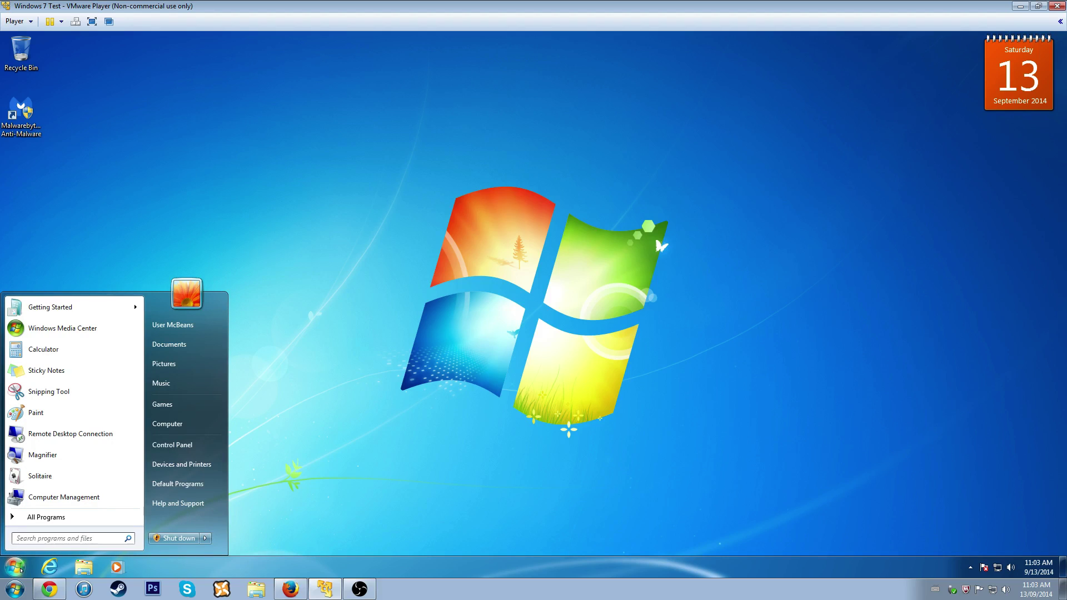
{"action": "type", "text": "folder"}
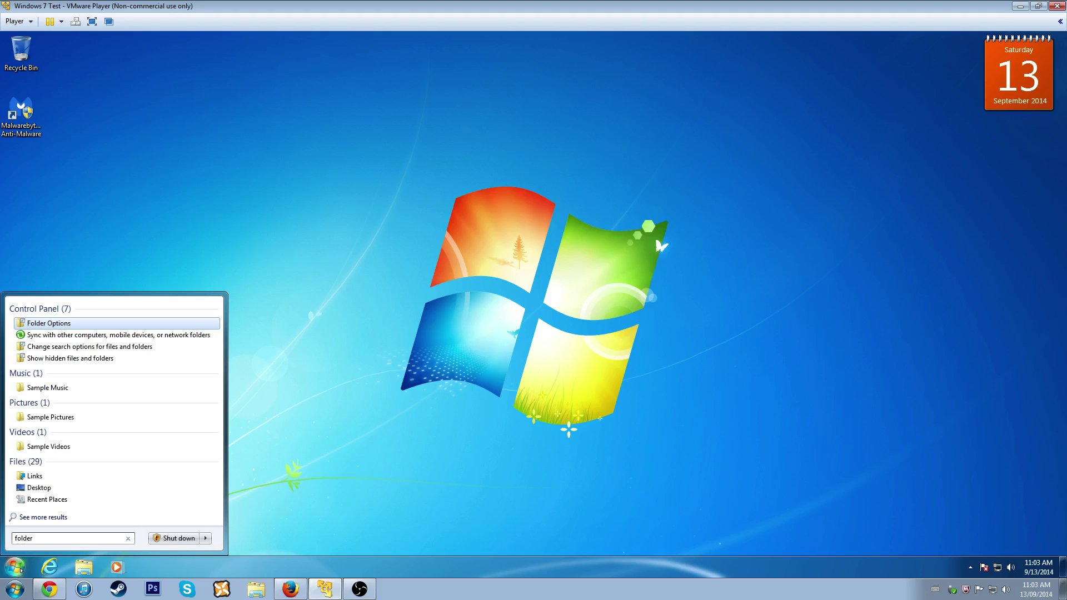
{"action": "left_click", "coordinate": [45, 323]}
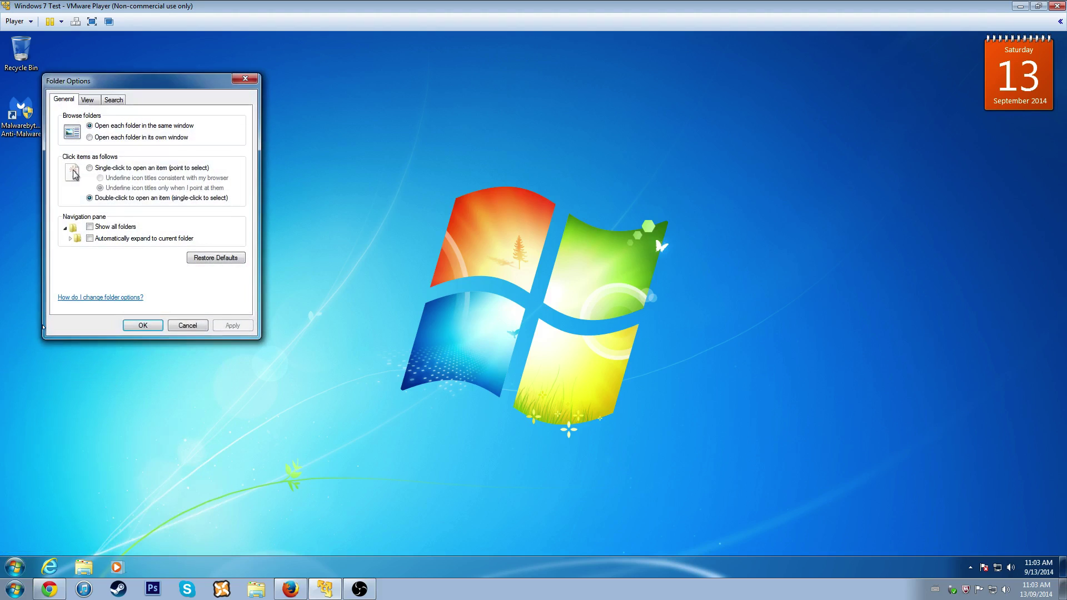
Open the Control Panel to locate its Folder Options entry, and close it without changing anything
{"action": "left_click", "coordinate": [15, 567]}
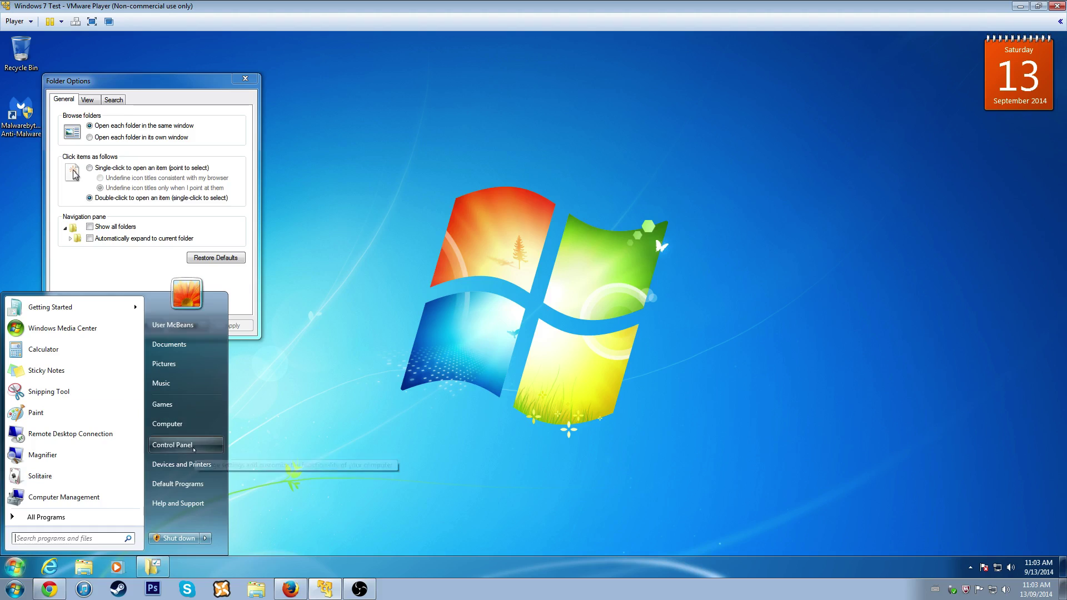
{"action": "left_click", "coordinate": [172, 444]}
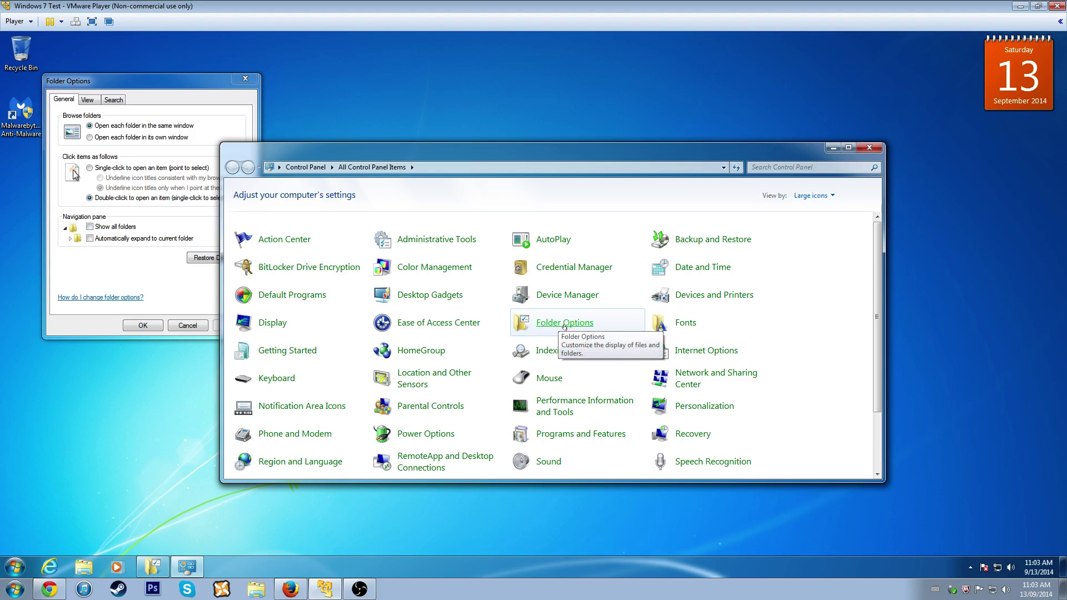
{"action": "left_click", "coordinate": [869, 147]}
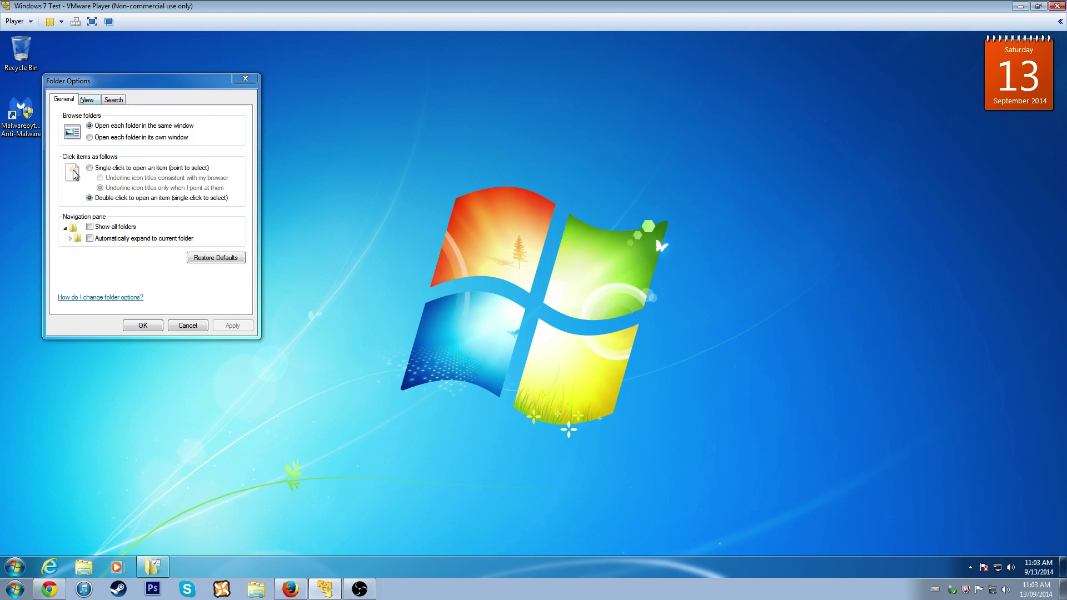
Set the advanced view settings to show hidden files, folders, and drives, with "Hide extensions for known file types" left off
{"action": "left_click_drag", "start_coordinate": [89, 81], "coordinate": [162, 109]}
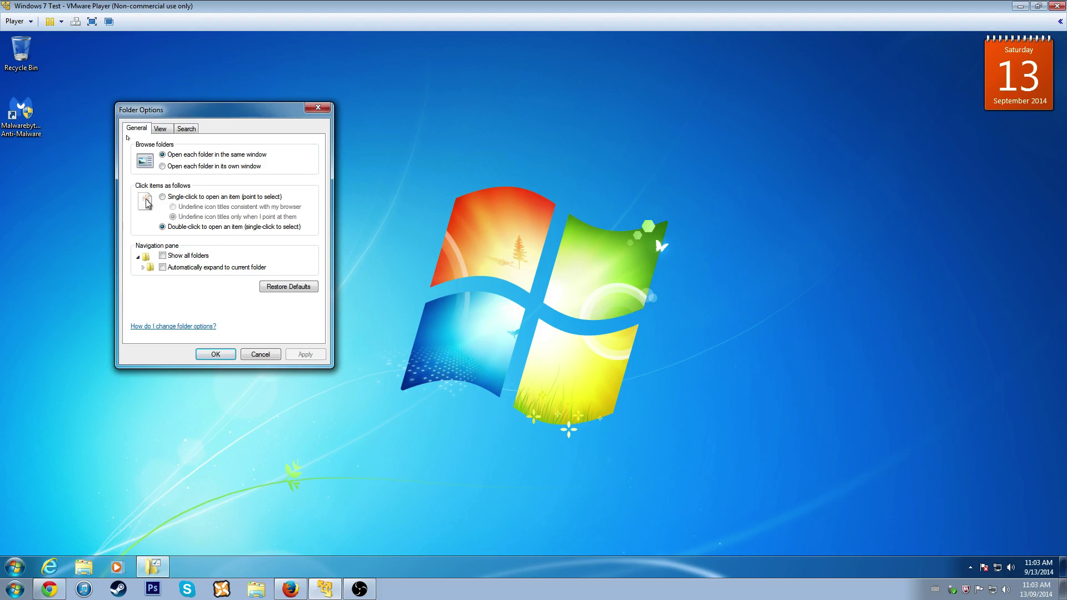
{"action": "left_click", "coordinate": [161, 130]}
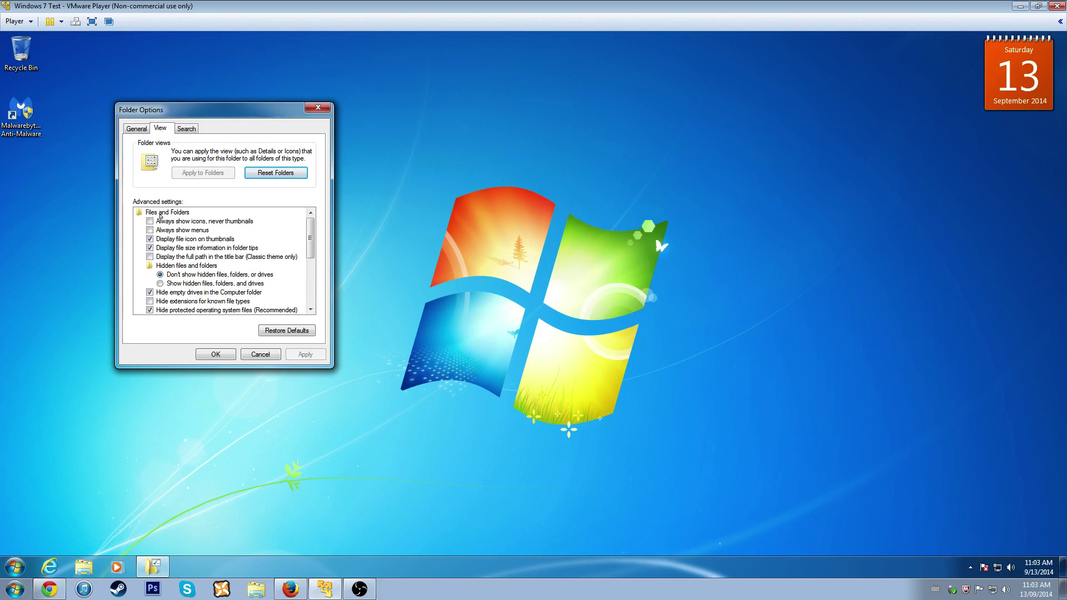
{"action": "left_click", "coordinate": [182, 283]}
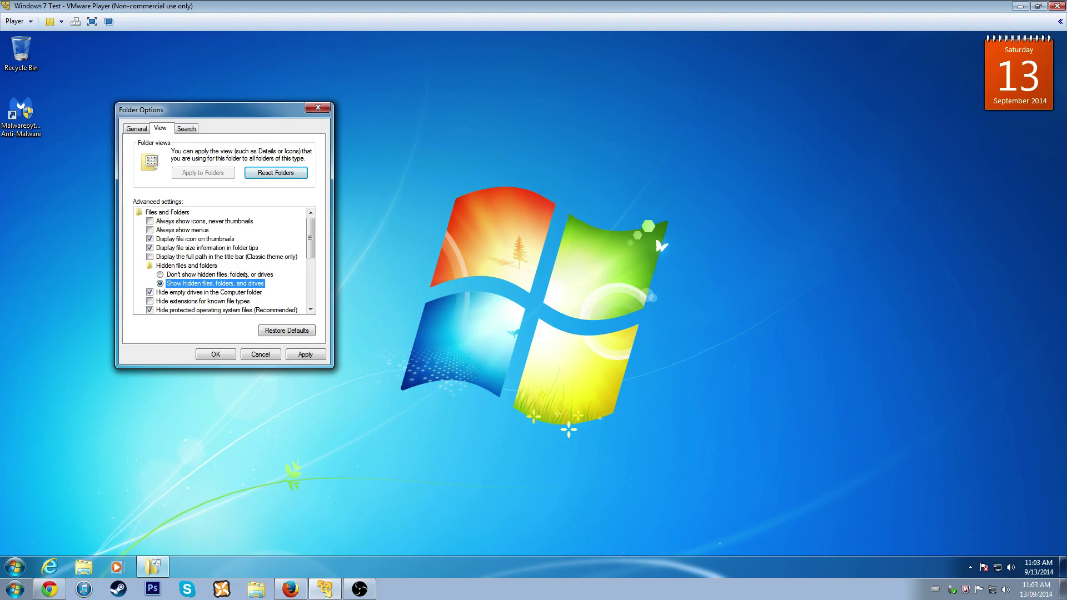
{"action": "left_click", "coordinate": [174, 300]}
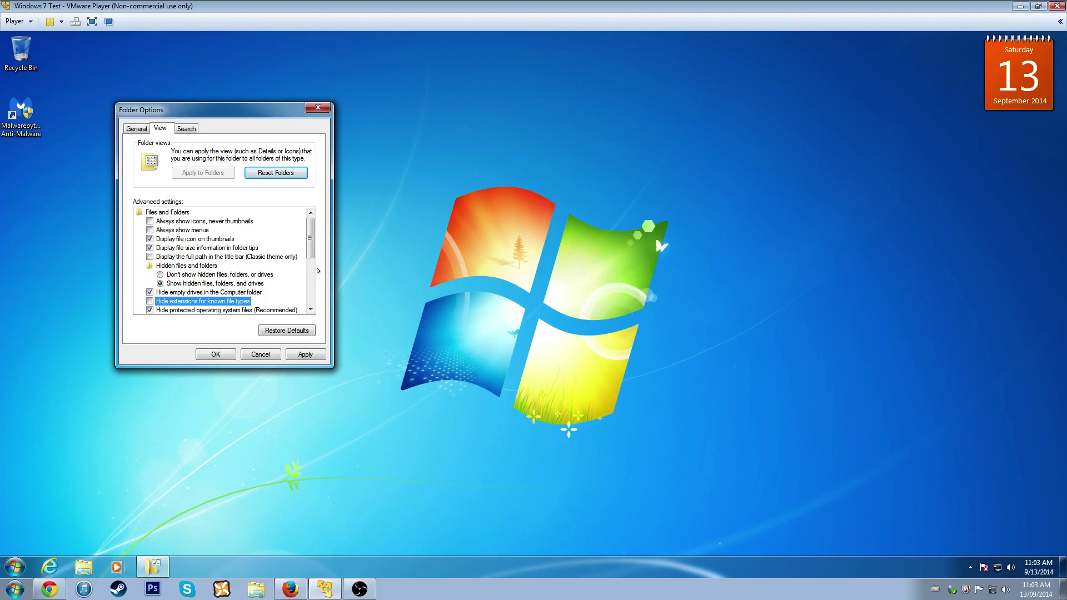
Try turning off "Hide protected operating system files (Recommended)" and decline the request to display these files
{"action": "left_click_drag", "start_coordinate": [309, 246], "coordinate": [312, 286]}
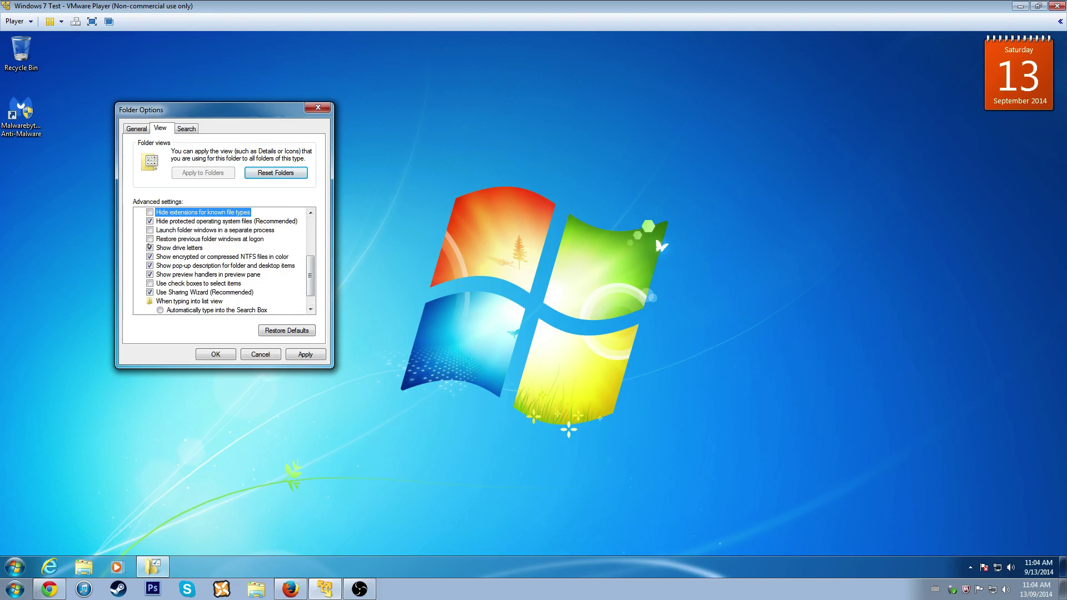
{"action": "left_click", "coordinate": [150, 222]}
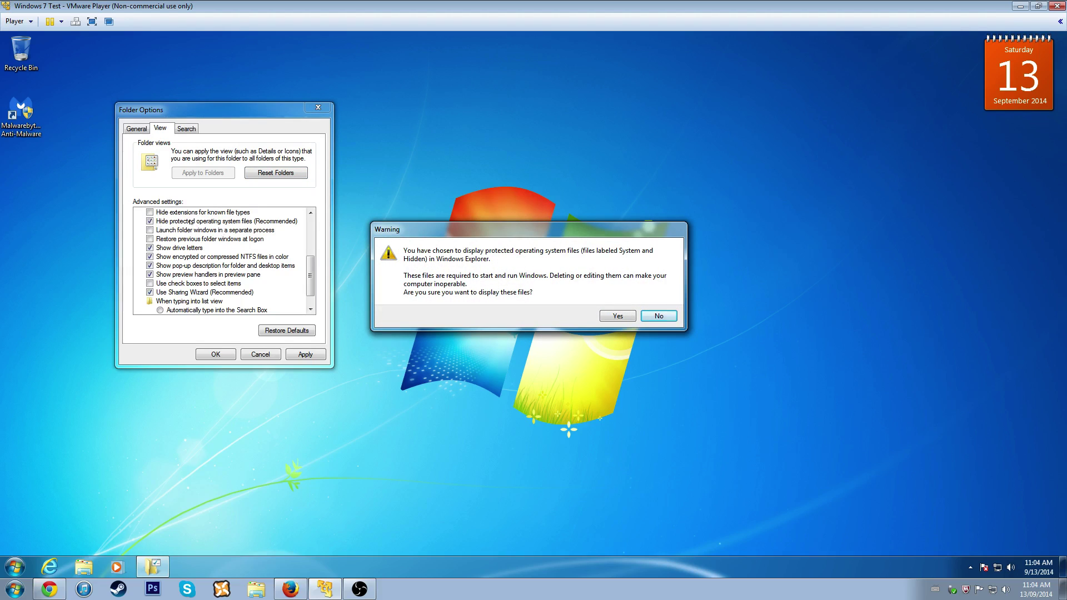
{"action": "left_click", "coordinate": [663, 316]}
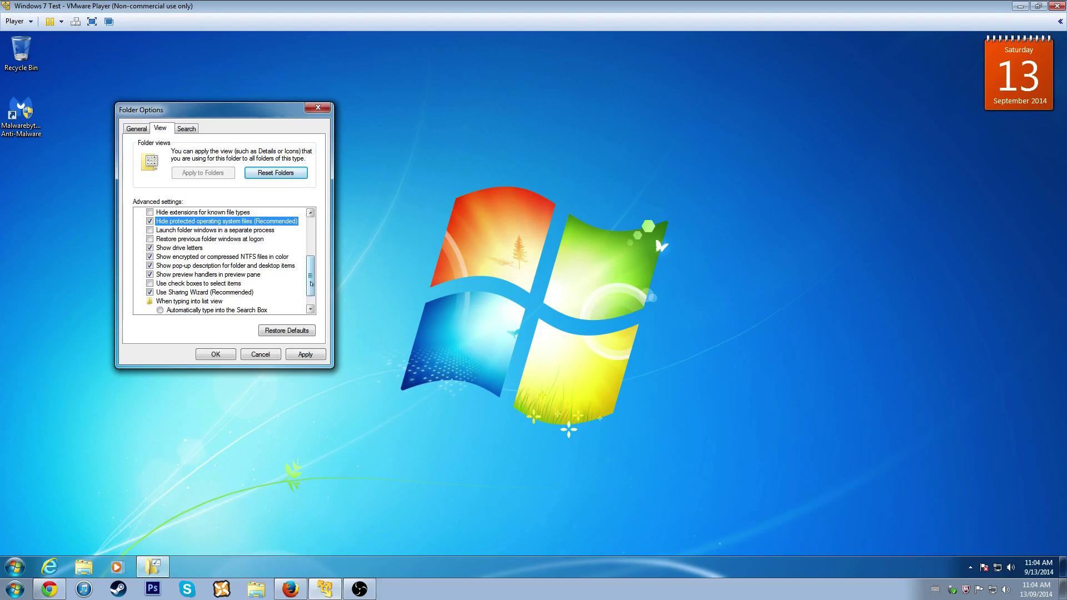
{"action": "left_click_drag", "start_coordinate": [312, 284], "coordinate": [311, 226]}
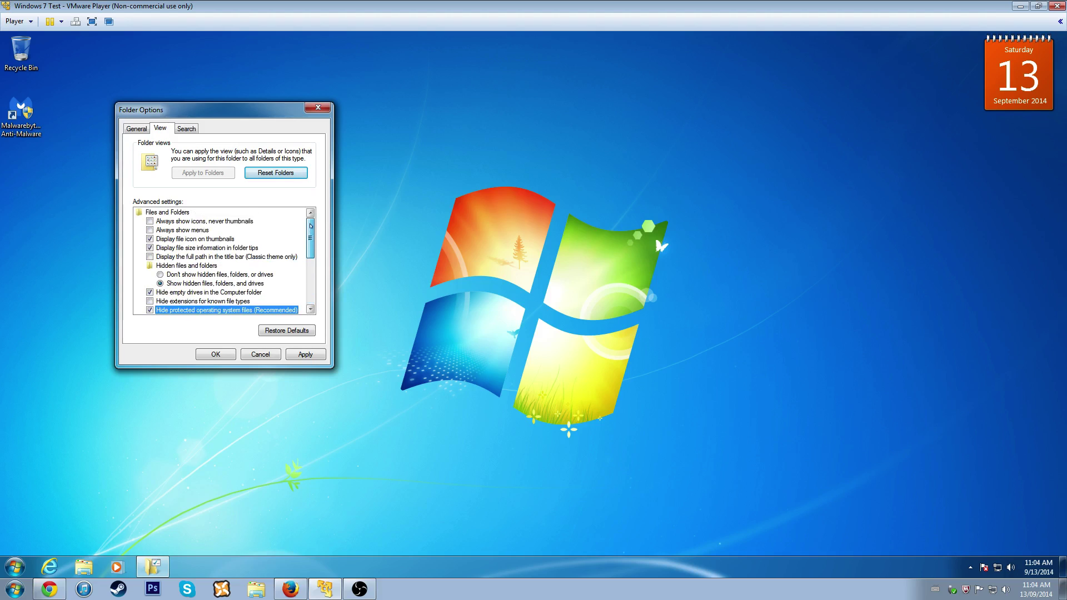
Include system directories and compressed files (ZIP, CAB...) when searching non-indexed locations, and apply the folder options
{"action": "left_click", "coordinate": [187, 129]}
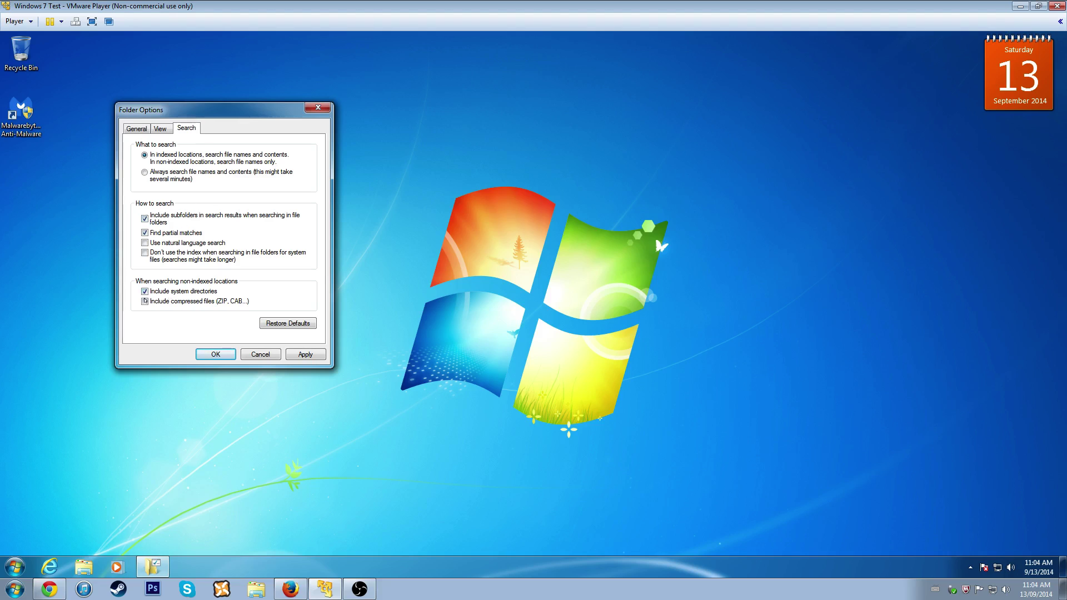
{"action": "left_click", "coordinate": [171, 292]}
{"action": "left_click", "coordinate": [179, 302]}
{"action": "left_click", "coordinate": [304, 355]}
{"action": "left_click", "coordinate": [160, 129]}
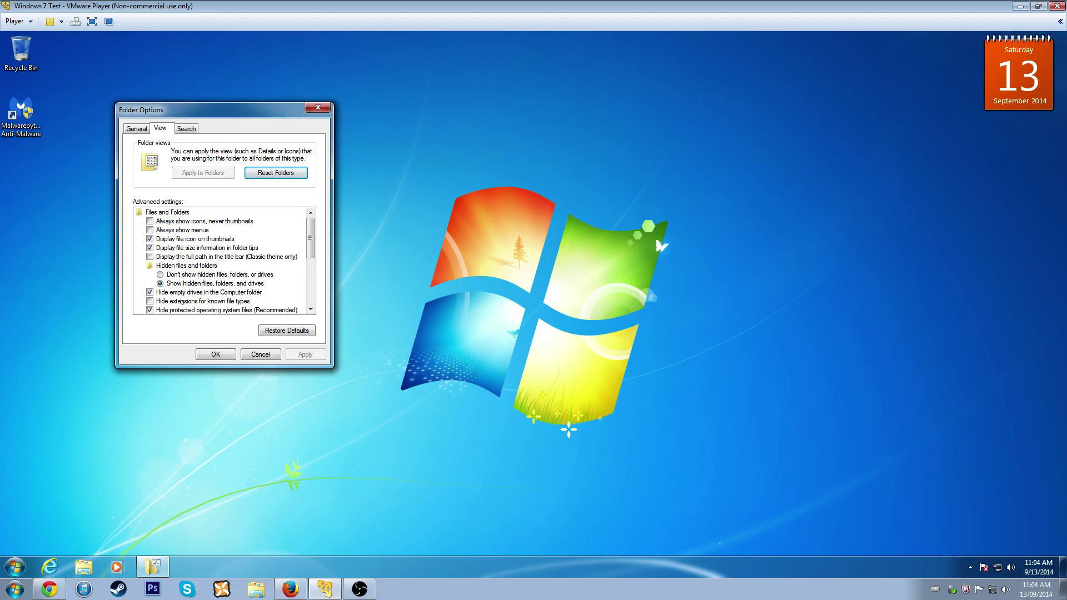
{"action": "left_click", "coordinate": [211, 356]}
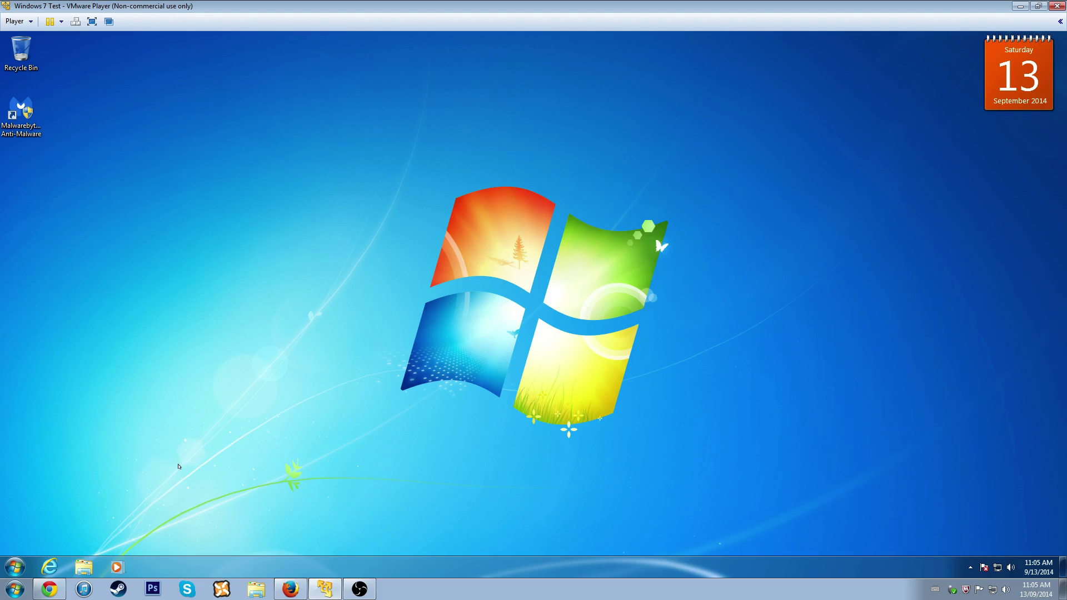
View the list of all installed programs, and search it for "google" and "firefox"
{"action": "left_click", "coordinate": [15, 567]}
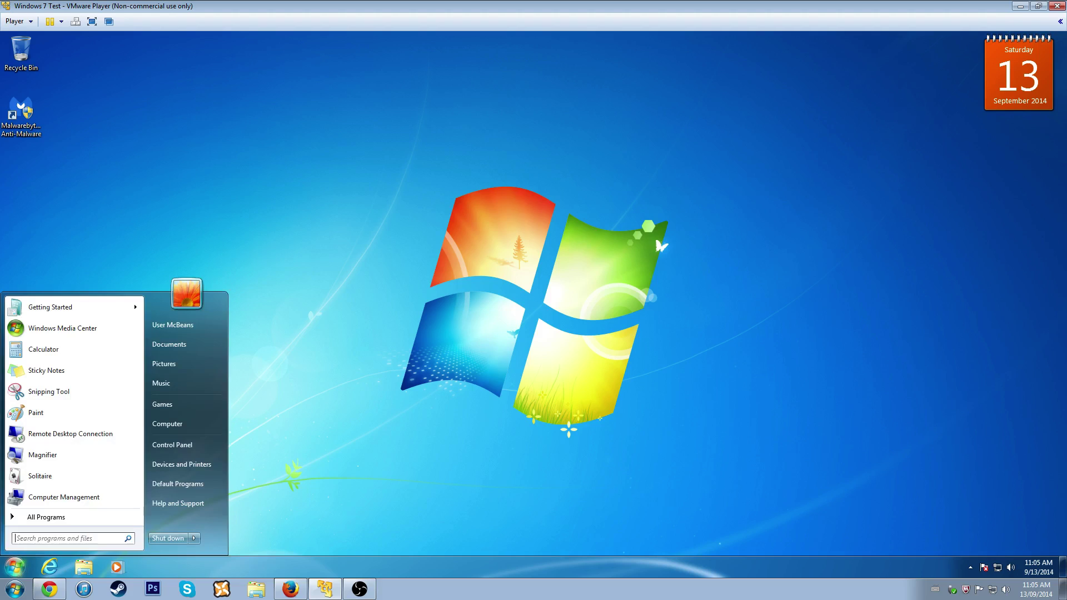
{"action": "left_click", "coordinate": [42, 518]}
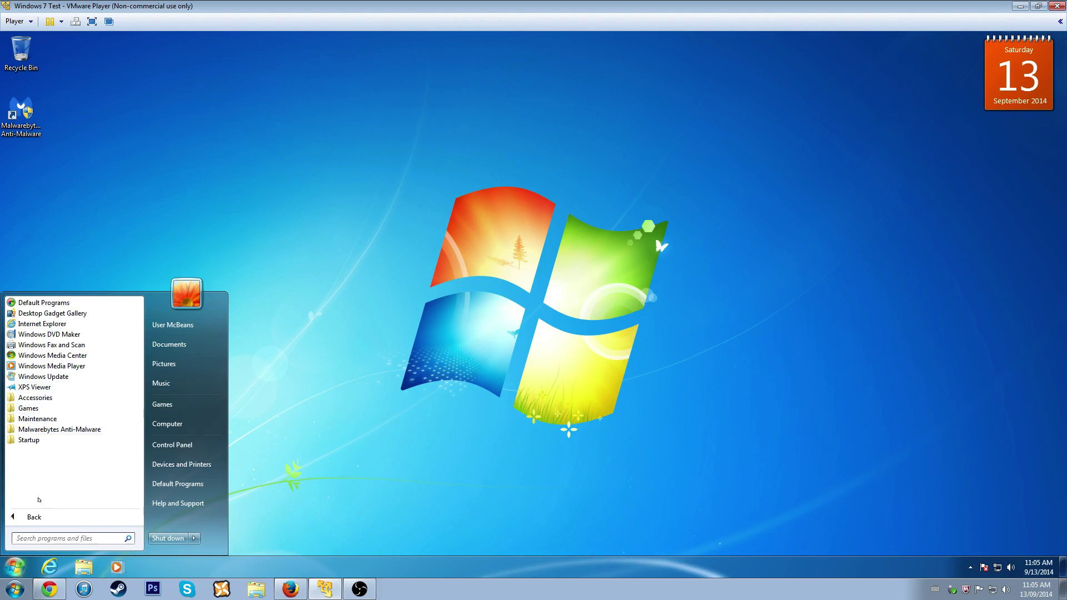
{"action": "type", "text": "google"}
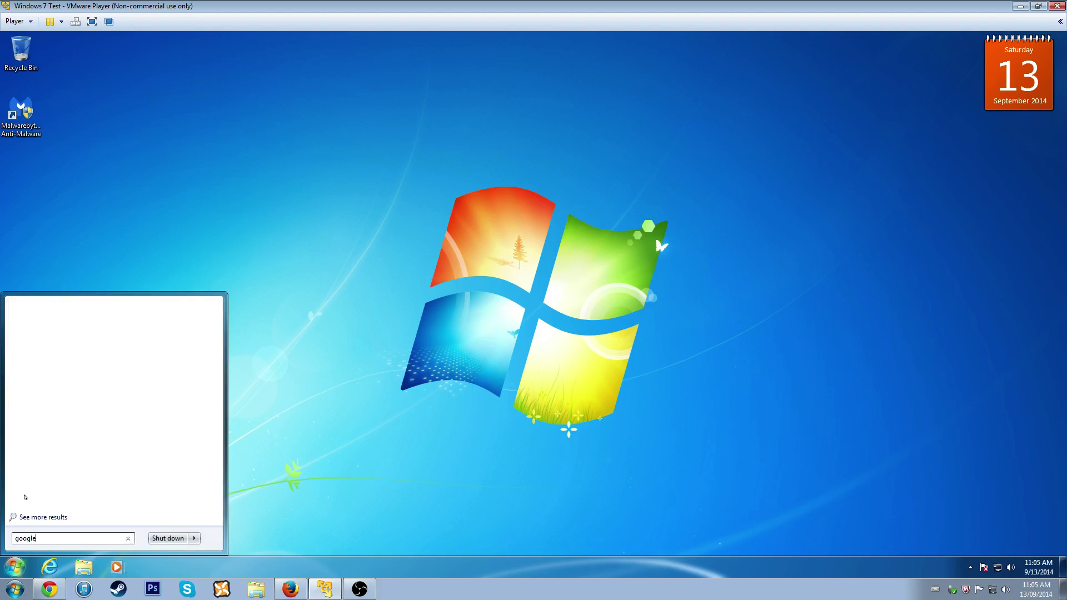
{"action": "key", "text": "BackSpace"}
{"action": "key", "text": "BackSpace"}
{"action": "key", "text": "BackSpace"}
{"action": "key", "text": "BackSpace"}
{"action": "key", "text": "BackSpace"}
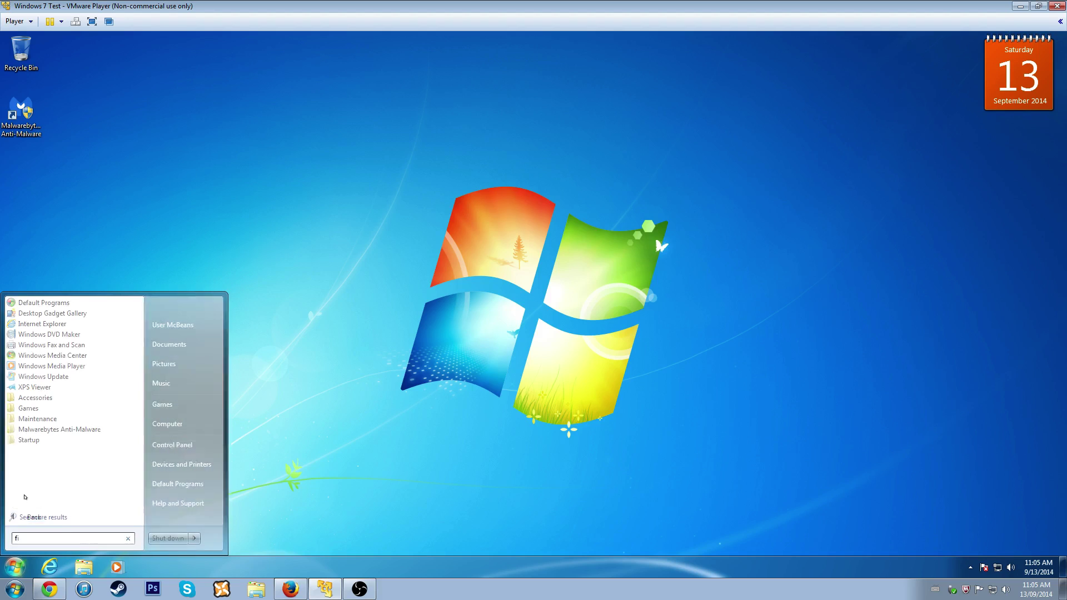
{"action": "type", "text": "firefox"}
{"action": "key", "text": "BackSpace"}
{"action": "key", "text": "BackSpace"}
{"action": "key", "text": "BackSpace"}
{"action": "key", "text": "BackSpace"}
{"action": "key", "text": "BackSpace"}
{"action": "key", "text": "BackSpace"}
{"action": "key", "text": "BackSpace"}
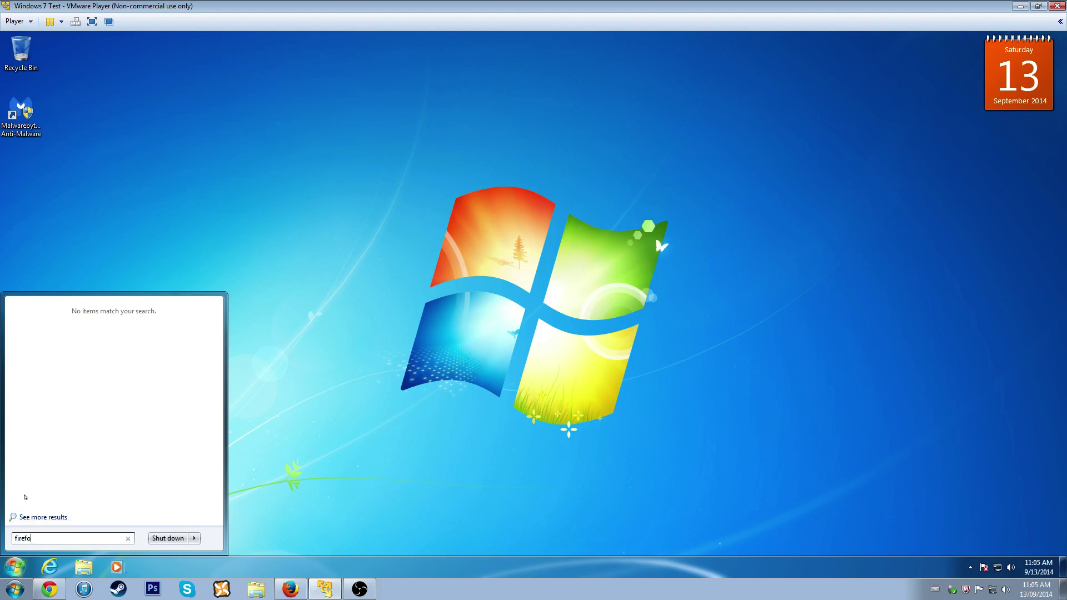
Switch to Internet Explorer and open its list of downloads
{"action": "left_click", "coordinate": [272, 425]}
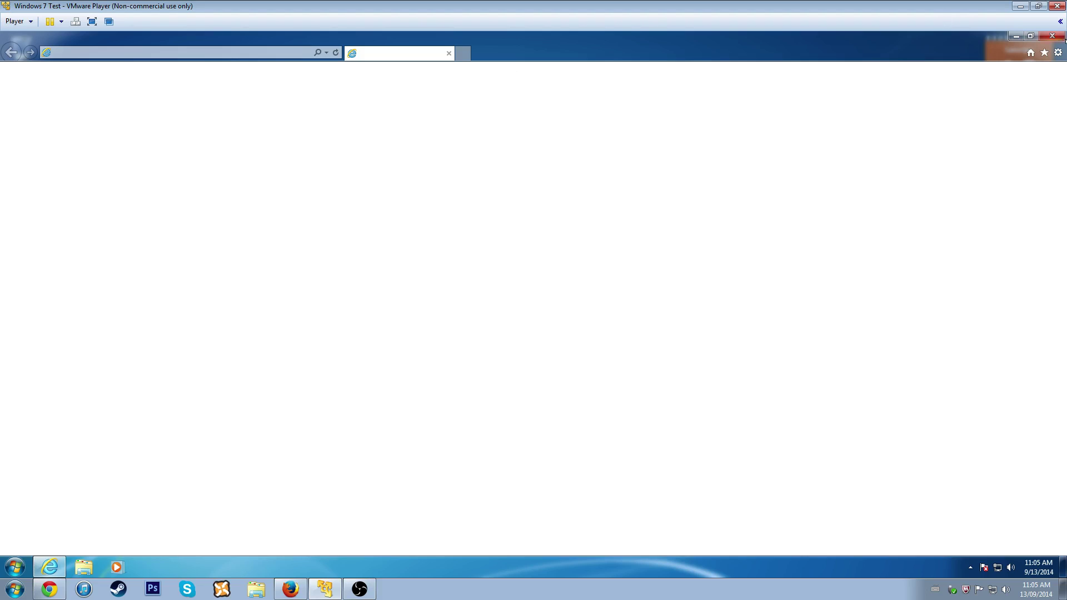
{"action": "left_click", "coordinate": [1059, 53]}
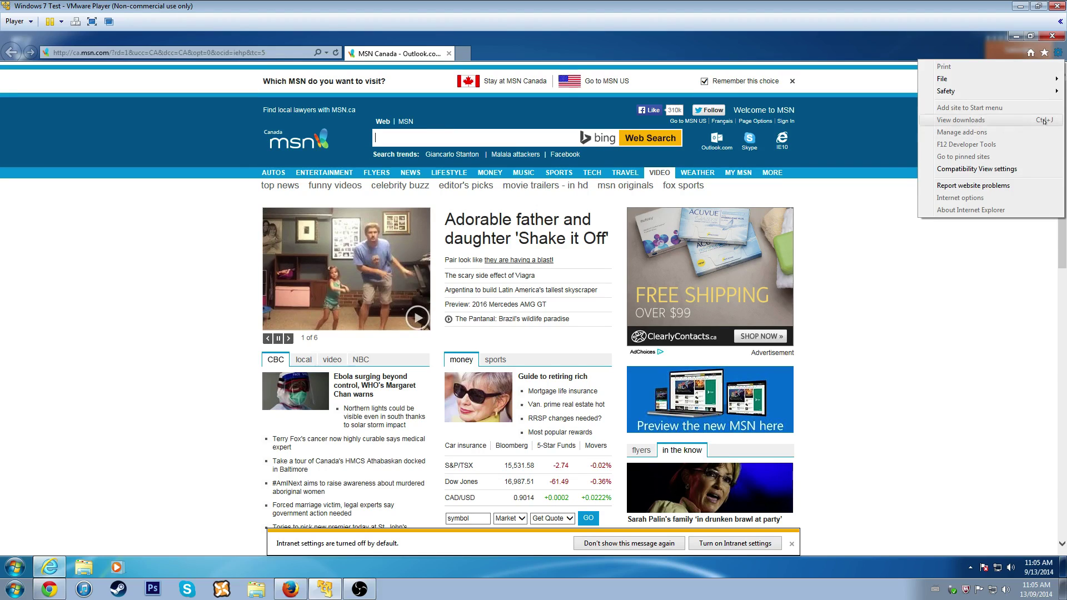
{"action": "left_click", "coordinate": [955, 401]}
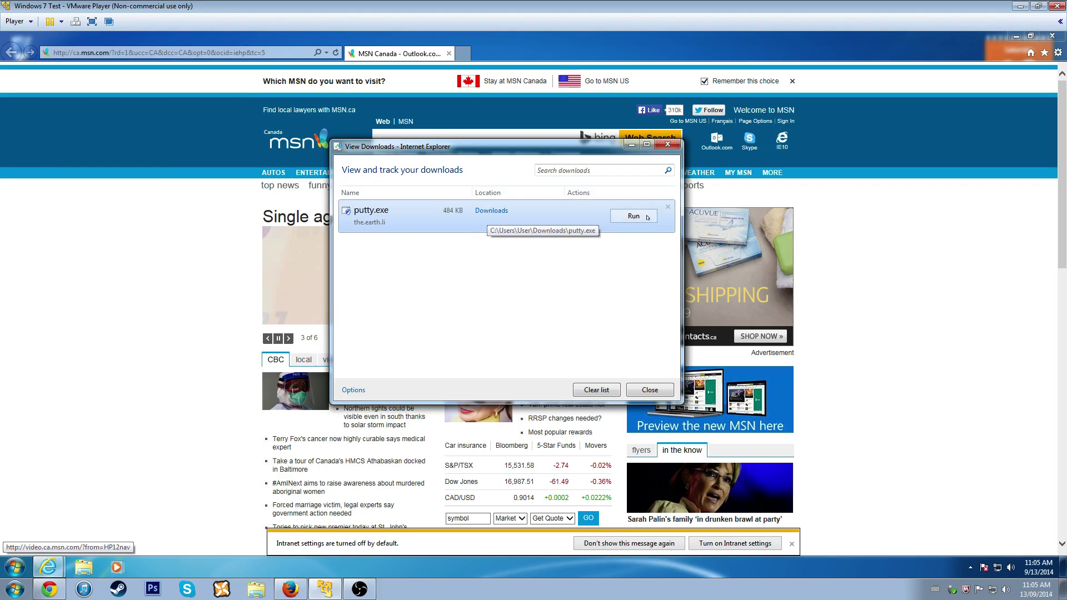
Open the folder holding the downloaded putty.exe, check its entry in the download list, and close the list
{"action": "left_click", "coordinate": [491, 211]}
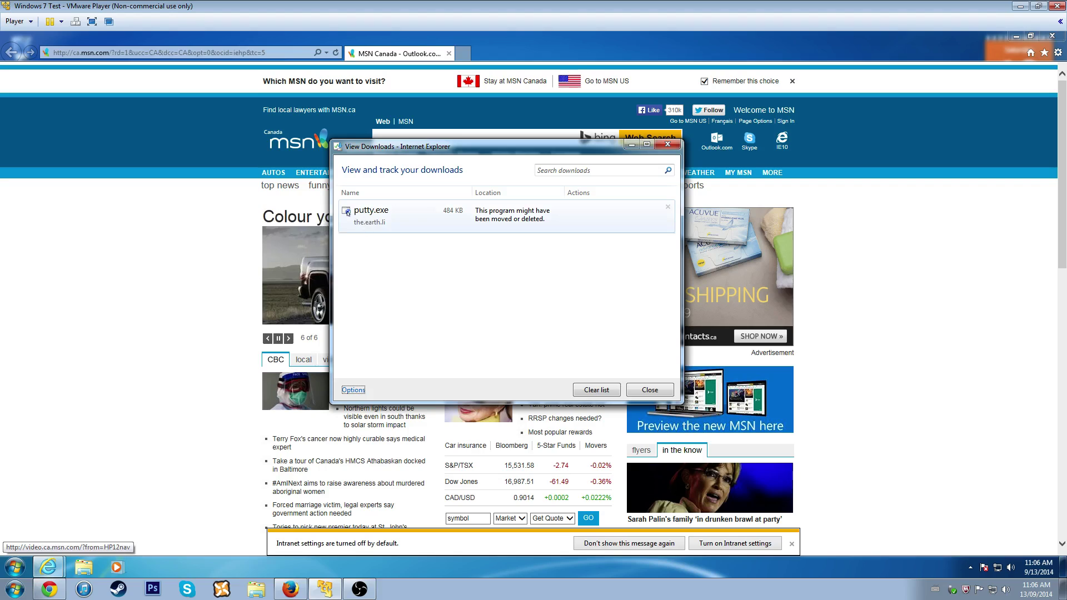
{"action": "mouse_move", "coordinate": [348, 213]}
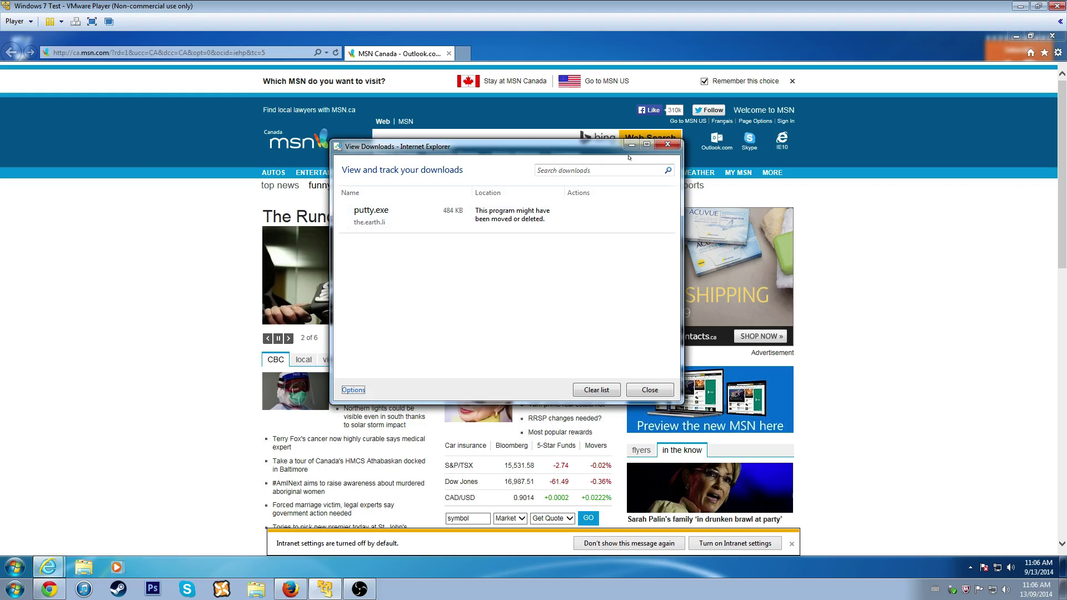
{"action": "left_click", "coordinate": [669, 146]}
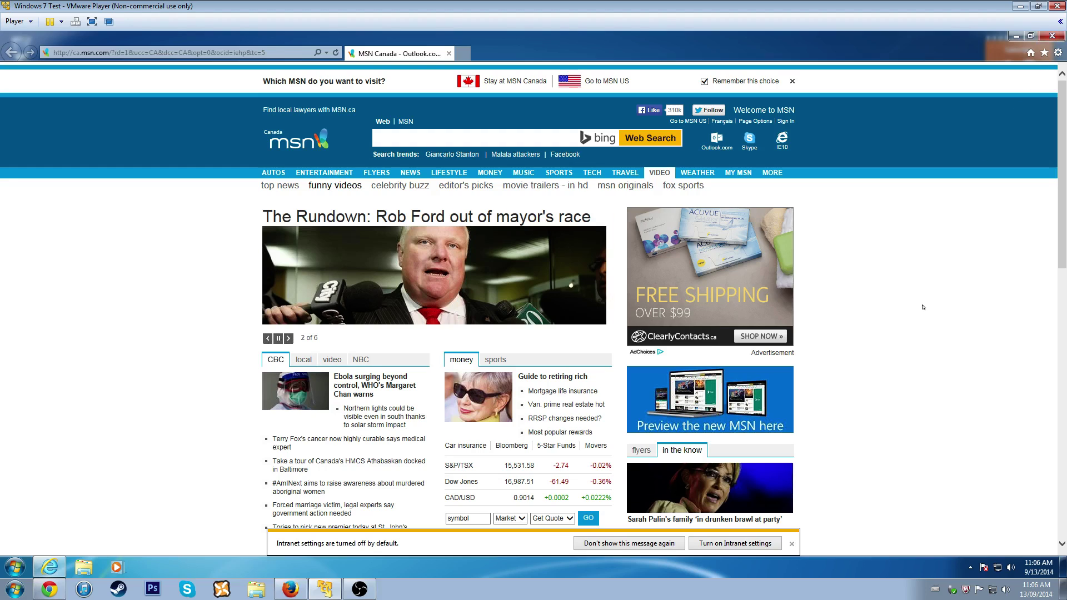
Open the browsing history by date, expand today's entries, and list the pages visited on the putty site
{"action": "left_click", "coordinate": [1057, 54]}
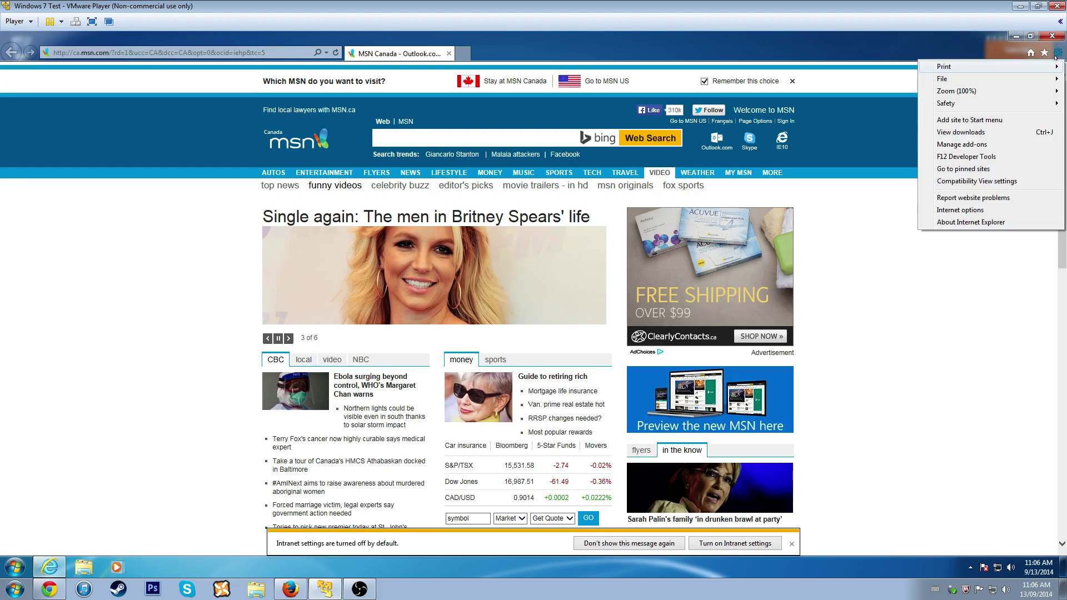
{"action": "left_click", "coordinate": [1058, 52]}
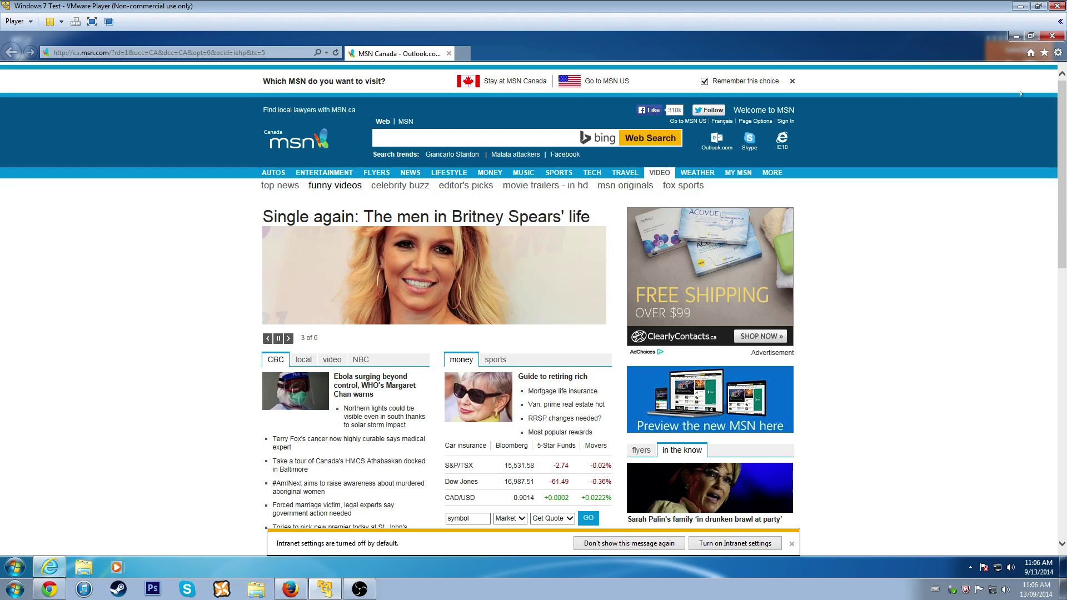
{"action": "left_click", "coordinate": [1044, 53]}
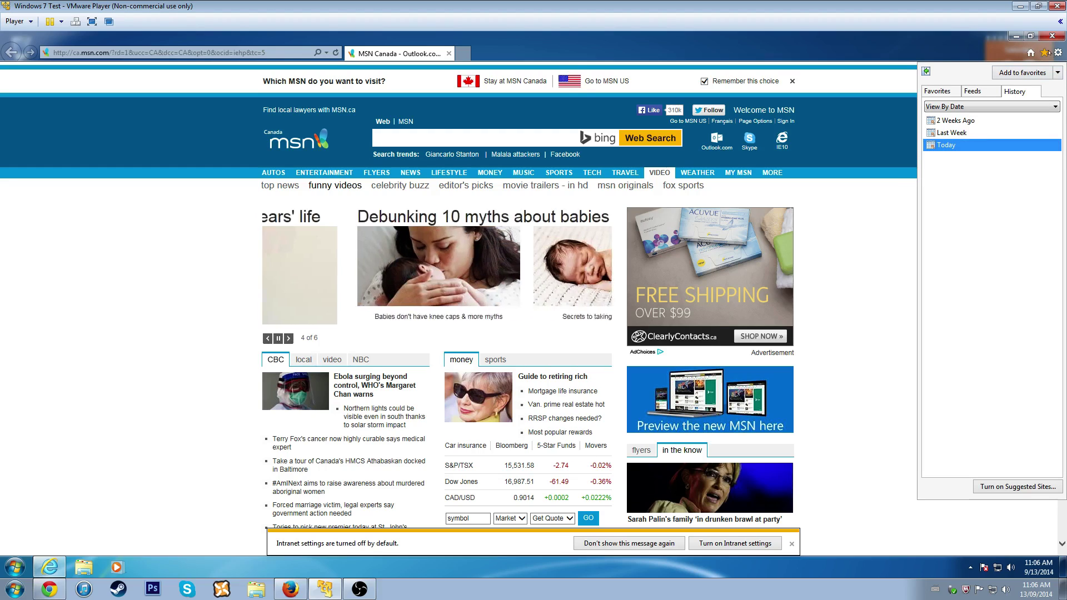
{"action": "key", "text": "ctrl+i"}
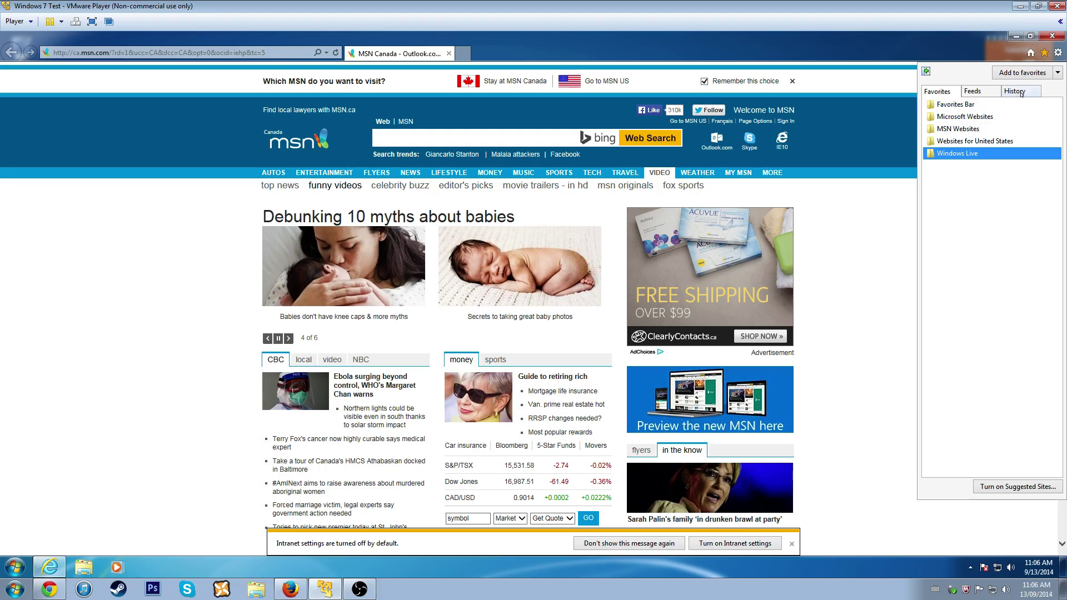
{"action": "left_click", "coordinate": [1007, 93]}
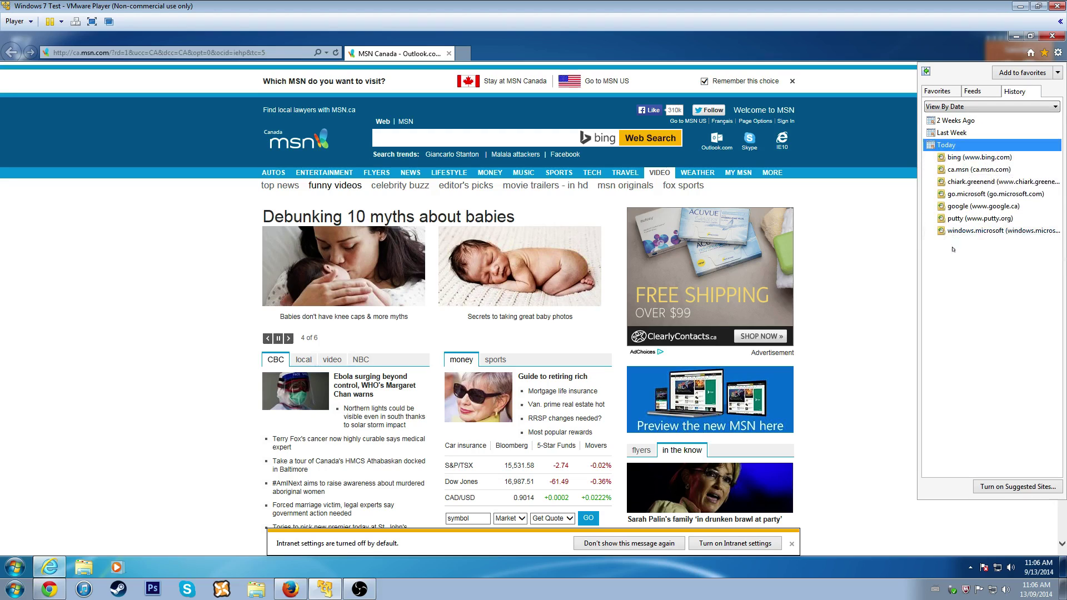
{"action": "left_click", "coordinate": [980, 219]}
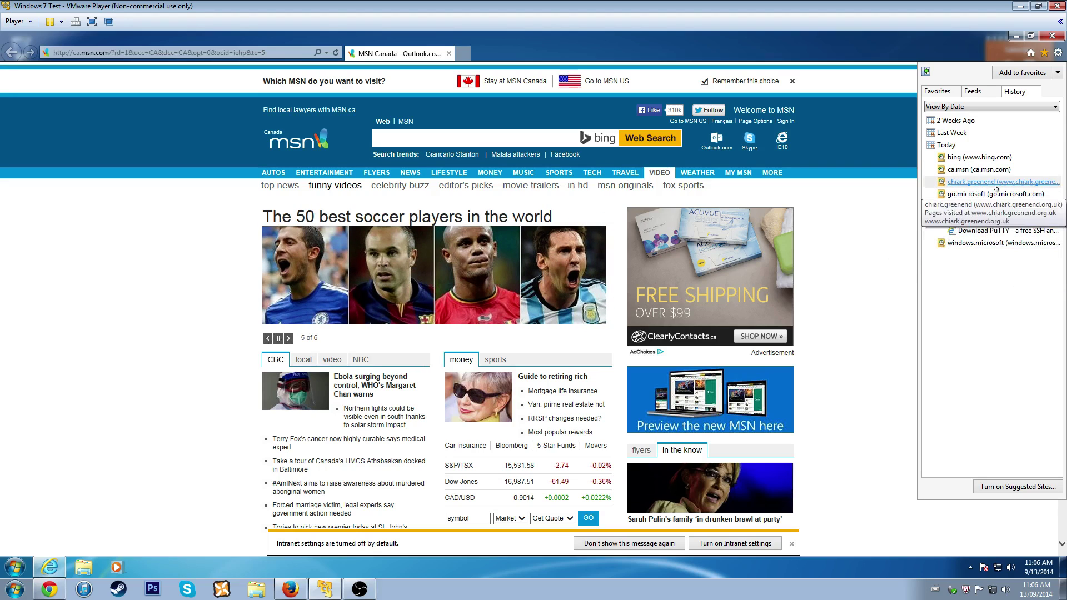
Close the browsing history and Internet Explorer, and open Local Disk (C:) from Computer in a file window
{"action": "left_click", "coordinate": [1020, 43]}
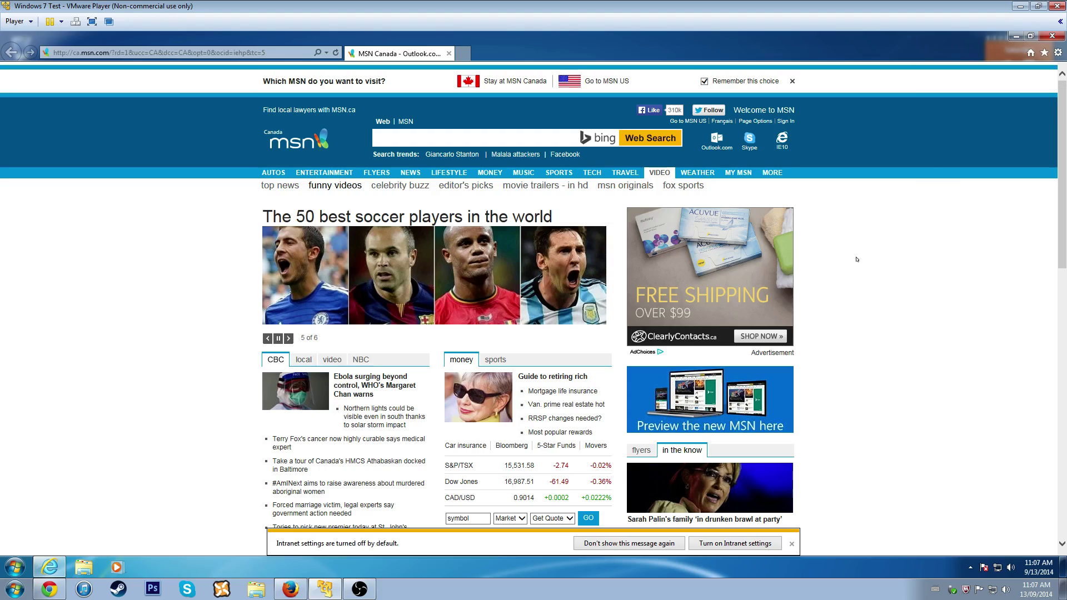
{"action": "left_click", "coordinate": [1050, 35]}
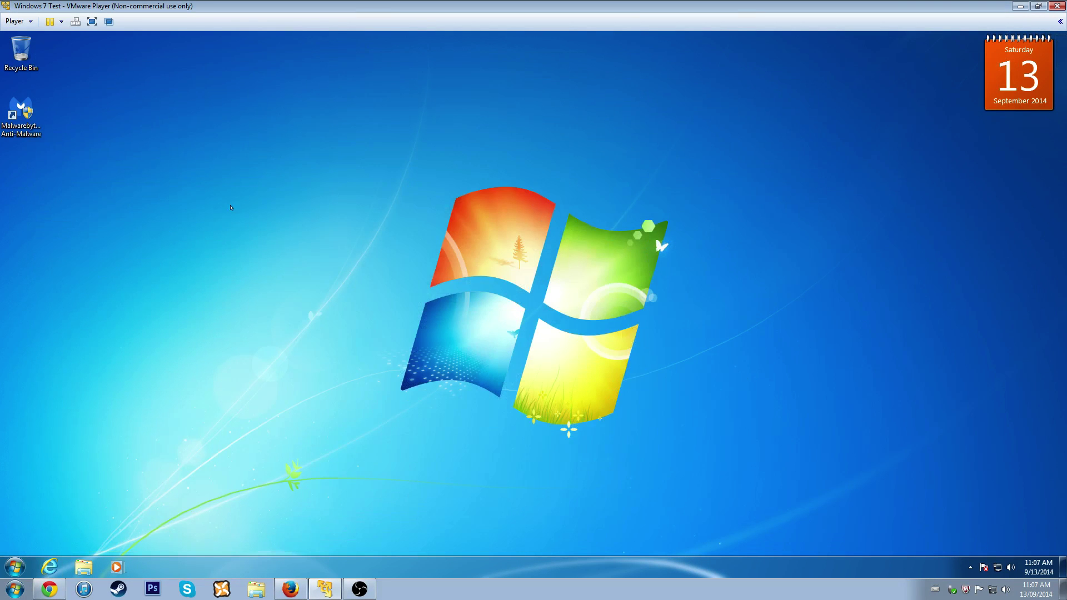
{"action": "left_click", "coordinate": [86, 564]}
{"action": "left_click", "coordinate": [15, 566]}
{"action": "left_click", "coordinate": [158, 430]}
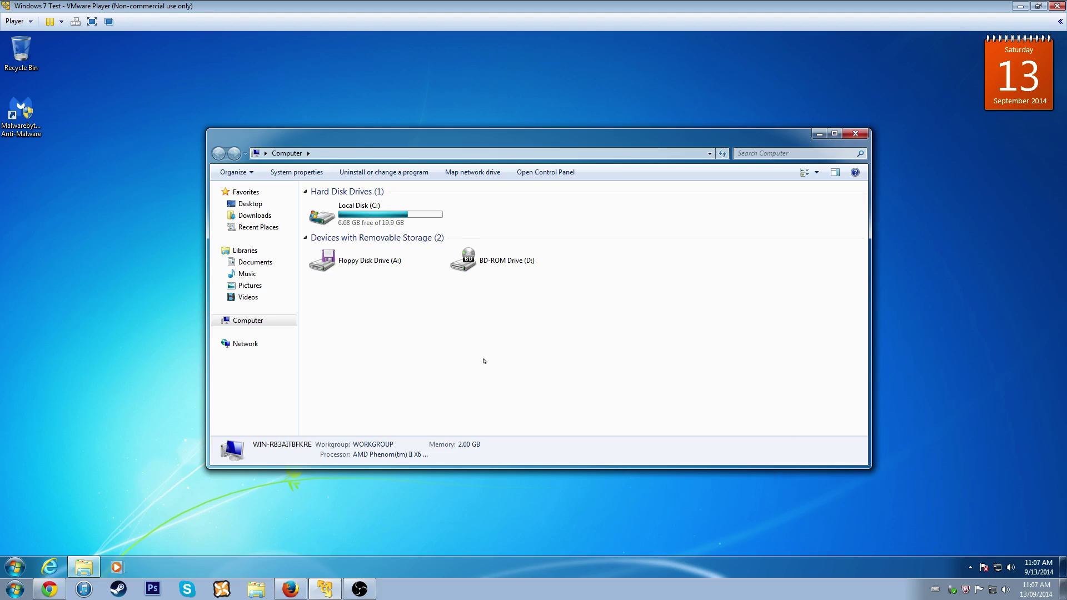
{"action": "double_click", "coordinate": [398, 216]}
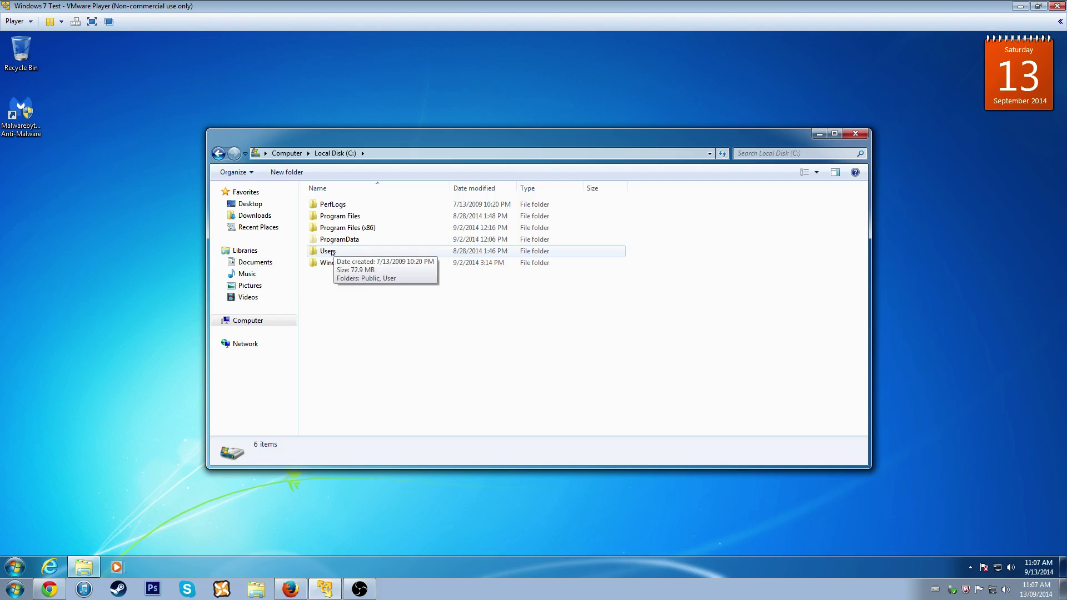
Examine the top-level folders of drive C, including Users and the hidden ProgramData folder
{"action": "left_click", "coordinate": [332, 253]}
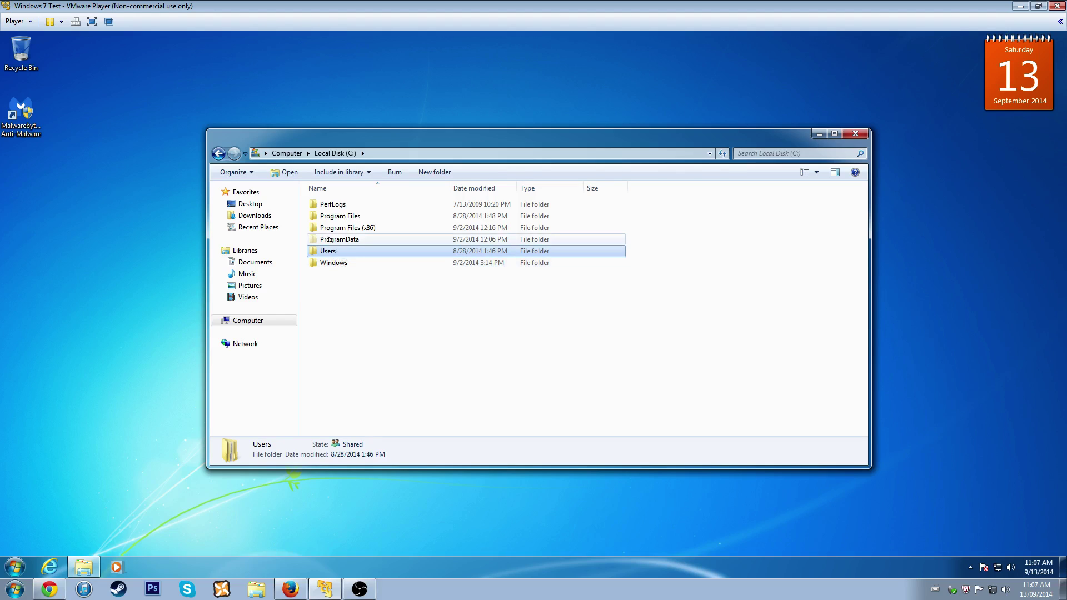
{"action": "left_click", "coordinate": [348, 243]}
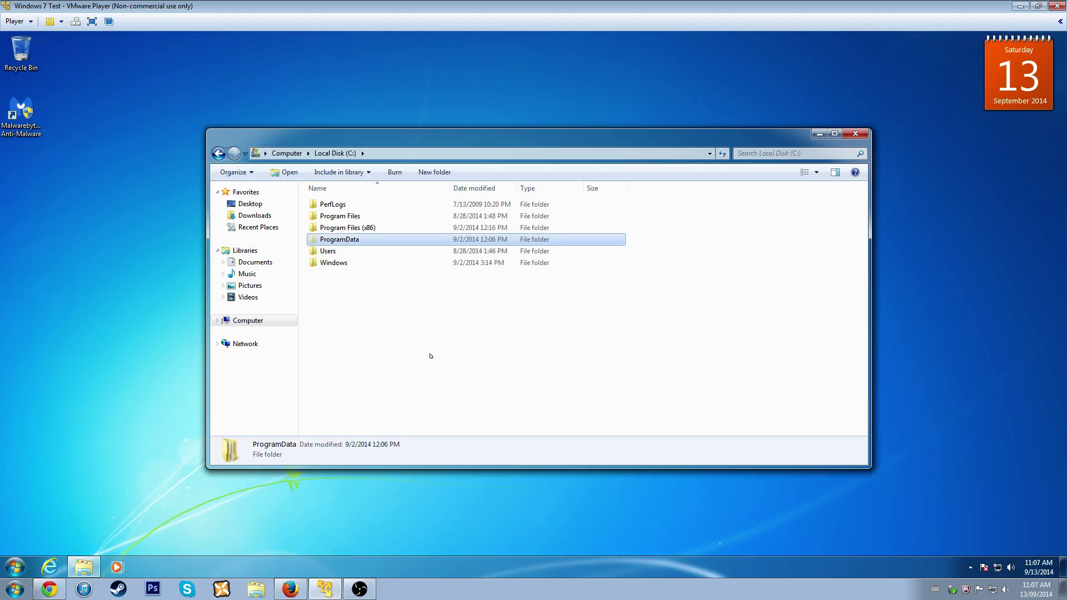
{"action": "left_click", "coordinate": [359, 312]}
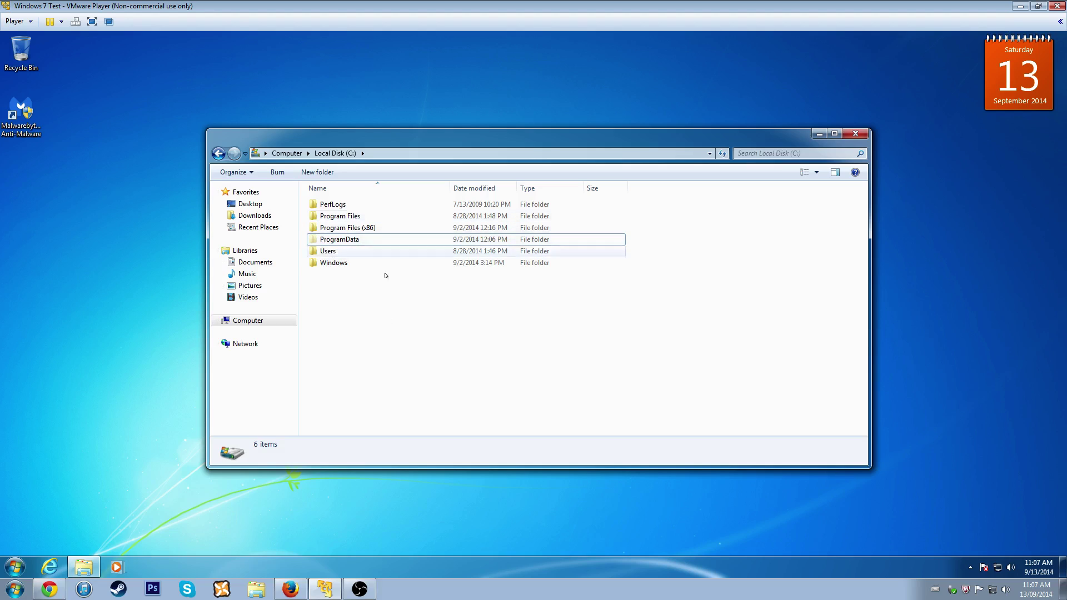
{"action": "left_click", "coordinate": [375, 239]}
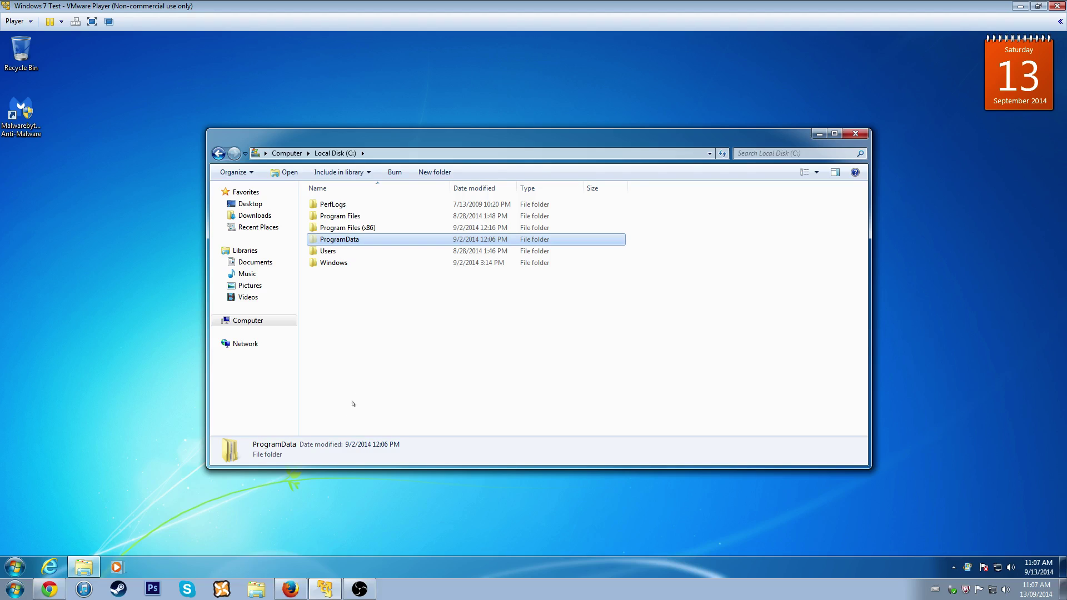
{"action": "left_click", "coordinate": [334, 204]}
{"action": "left_click", "coordinate": [356, 240]}
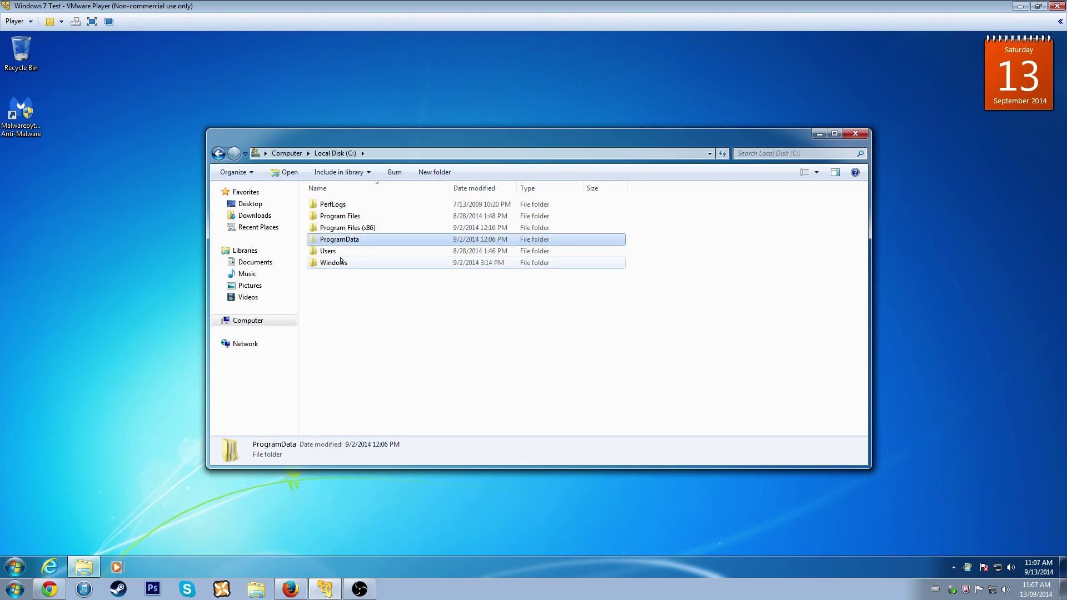
Open the User profile folder inside Users, and close the extra Libraries window
{"action": "left_click", "coordinate": [343, 251]}
{"action": "double_click", "coordinate": [344, 254]}
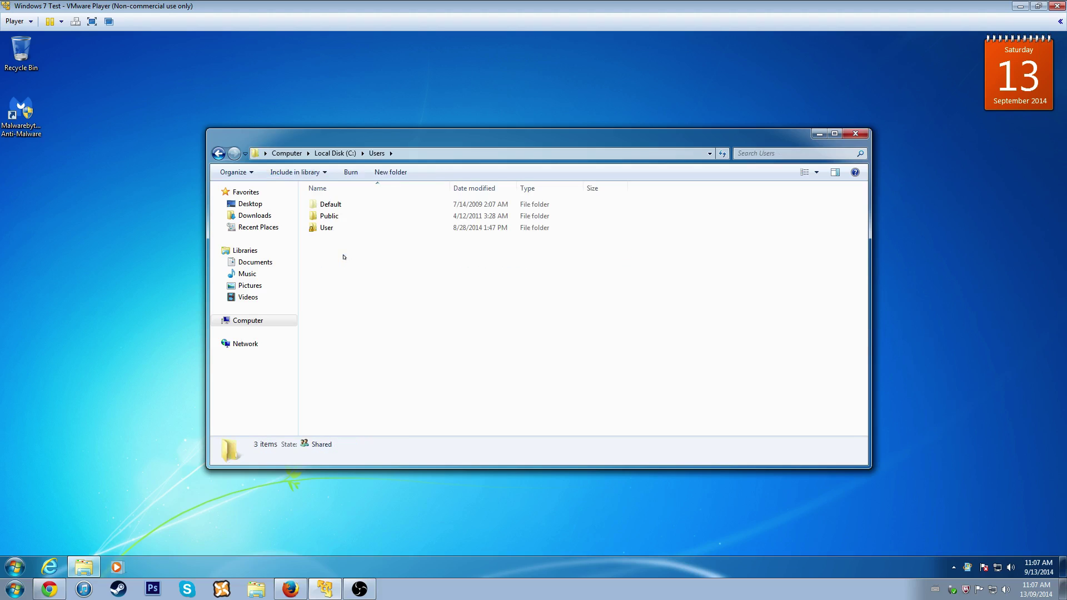
{"action": "double_click", "coordinate": [347, 232]}
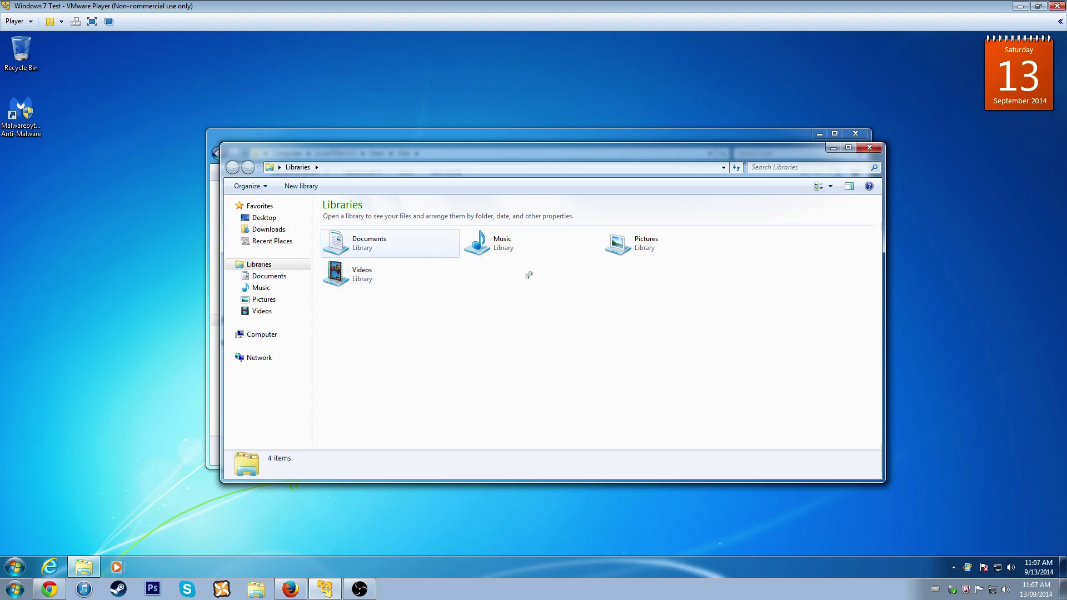
{"action": "left_click", "coordinate": [869, 147]}
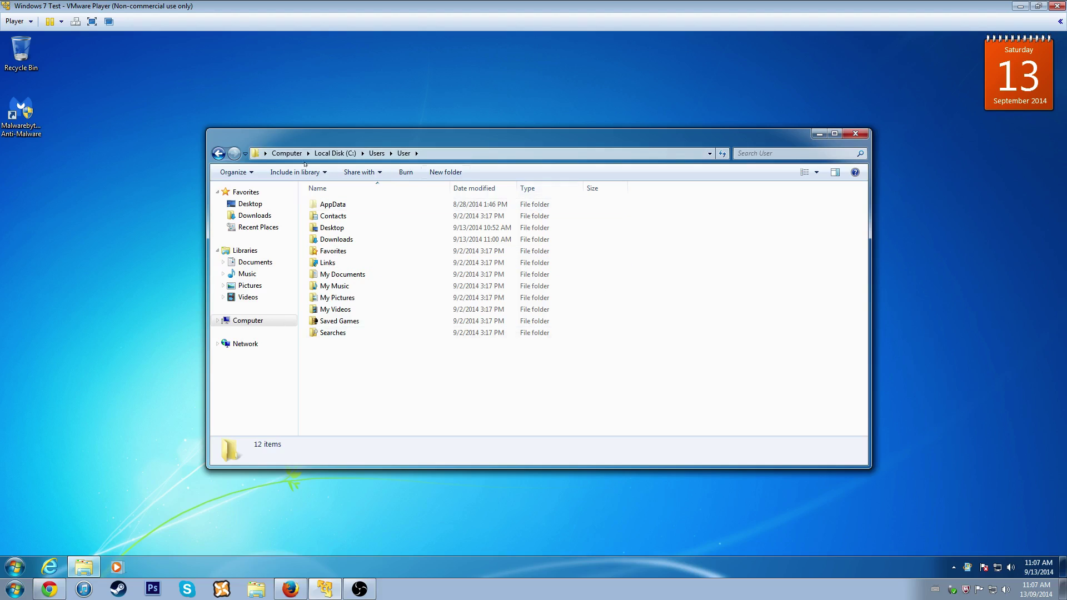
Look over the profile's subfolders, open its Downloads folder, and select mbam-setup-2.0.2.1012.exe
{"action": "left_click", "coordinate": [350, 216]}
{"action": "left_click", "coordinate": [351, 226]}
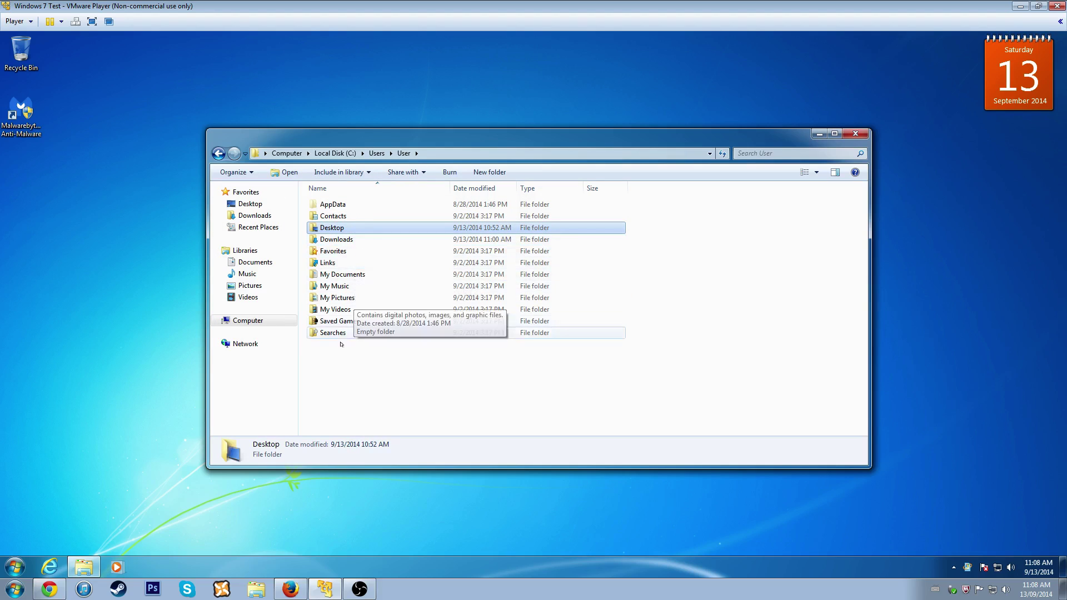
{"action": "double_click", "coordinate": [341, 239]}
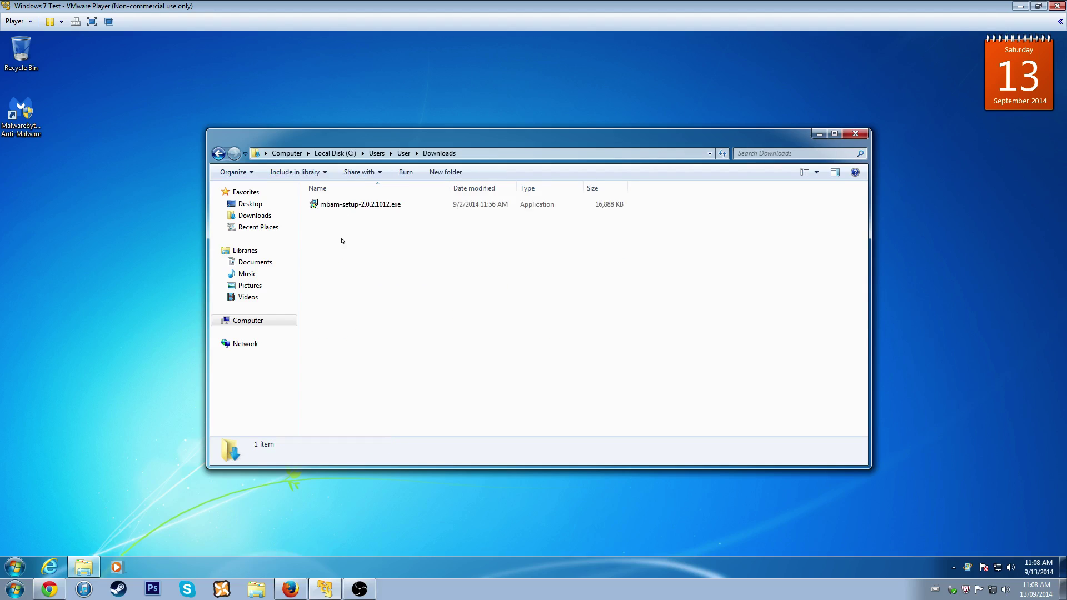
{"action": "left_click", "coordinate": [338, 211]}
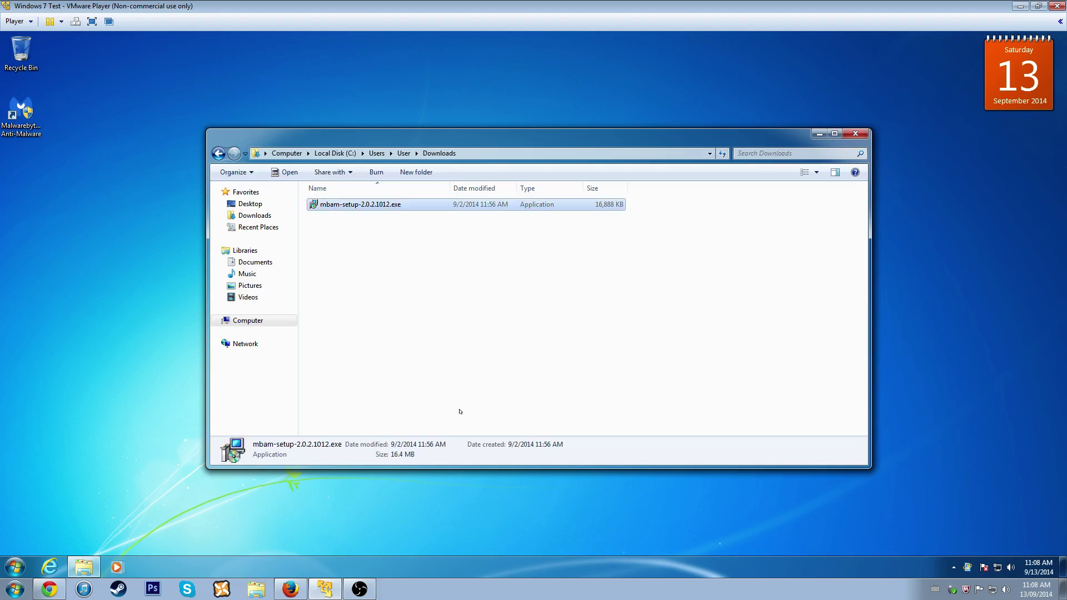
Return to Computer and search all drives for executable files with *.exe
{"action": "left_click", "coordinate": [376, 154]}
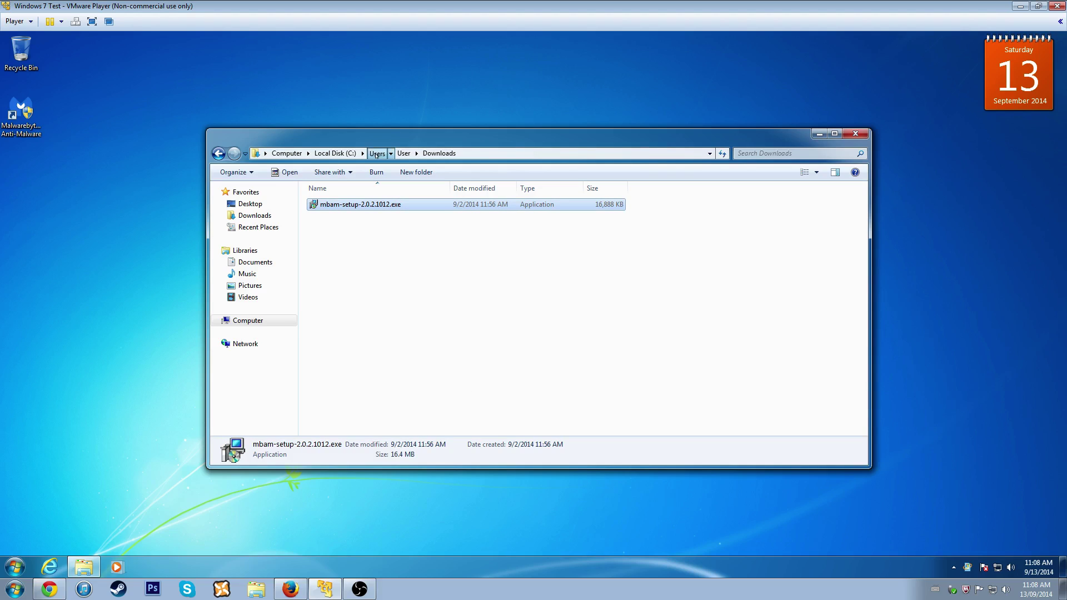
{"action": "left_click", "coordinate": [335, 153]}
{"action": "left_click", "coordinate": [281, 154]}
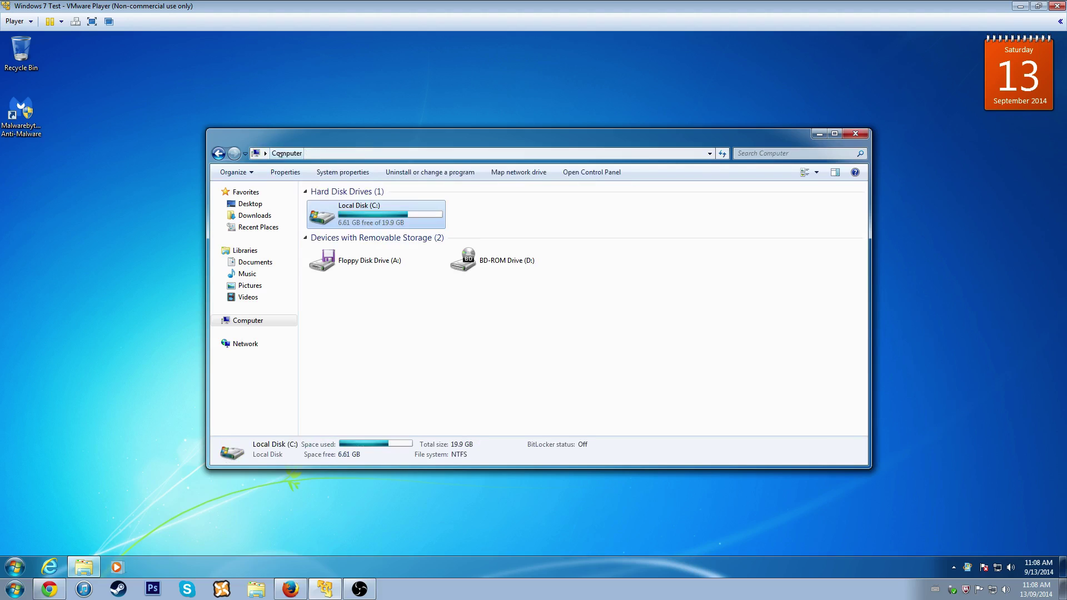
{"action": "left_click", "coordinate": [460, 367]}
{"action": "left_click", "coordinate": [397, 220]}
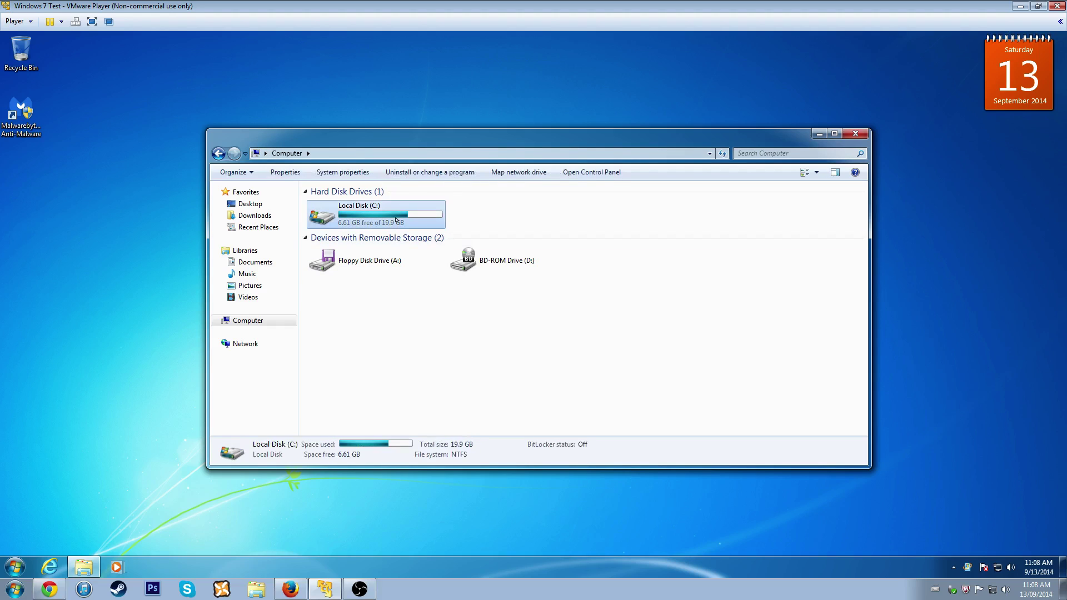
{"action": "left_click", "coordinate": [758, 153]}
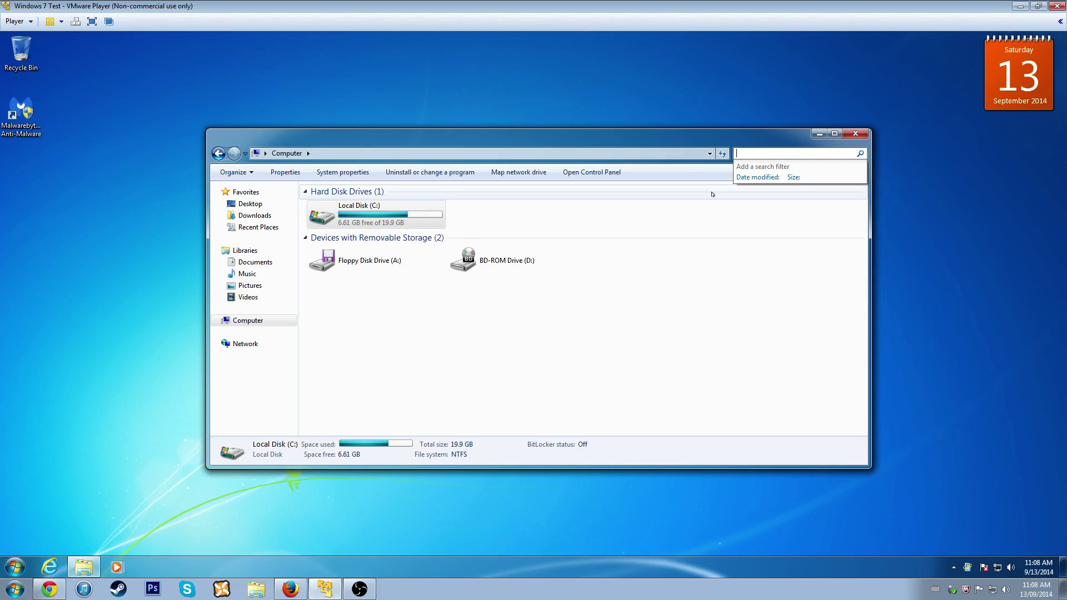
{"action": "key", "text": "Escape"}
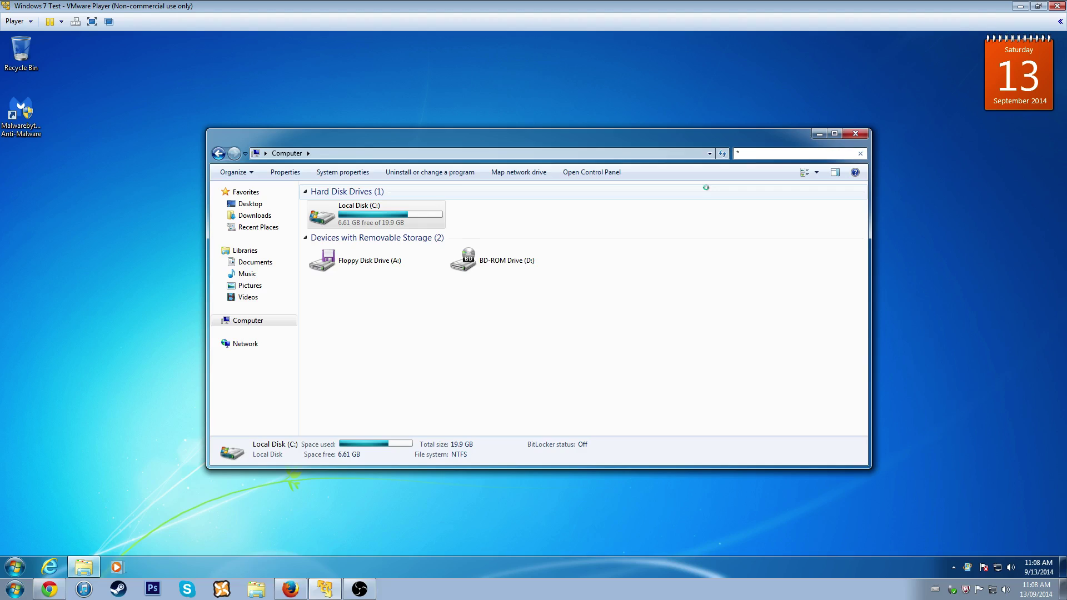
{"action": "type", "text": ".exe"}
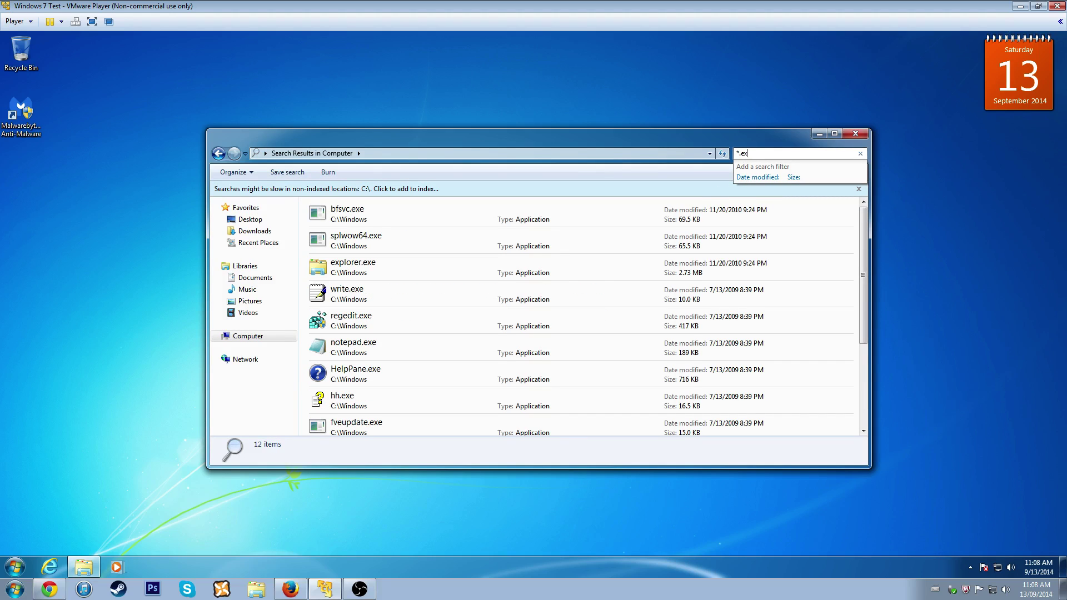
Clear the executable search and search Computer for putty.exe
{"action": "key", "text": "BackSpace"}
{"action": "key", "text": "BackSpace"}
{"action": "key", "text": "BackSpace"}
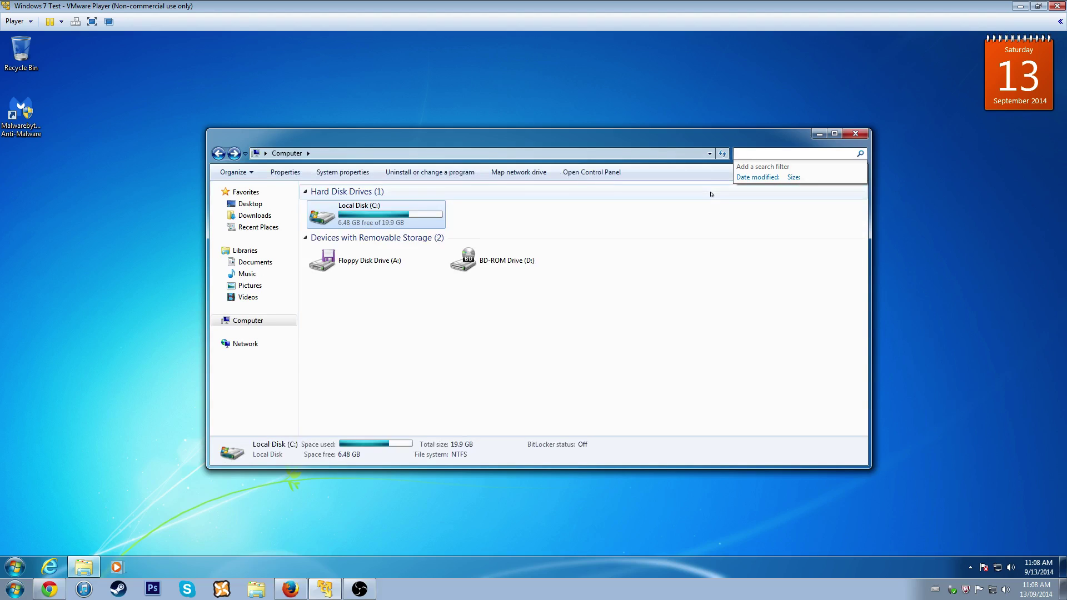
{"action": "type", "text": "putty.ex"}
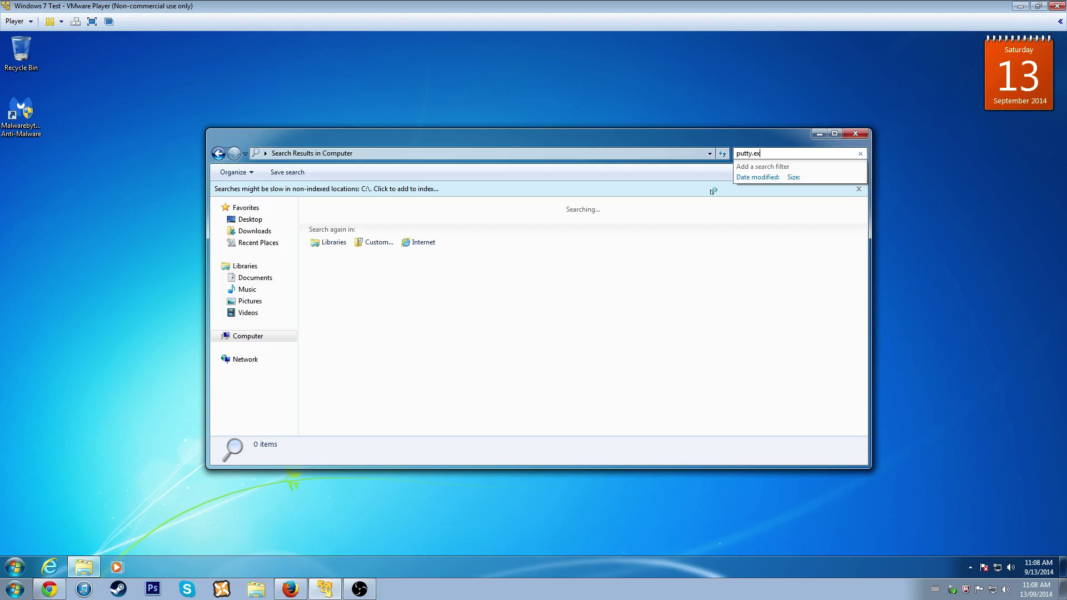
{"action": "type", "text": "e"}
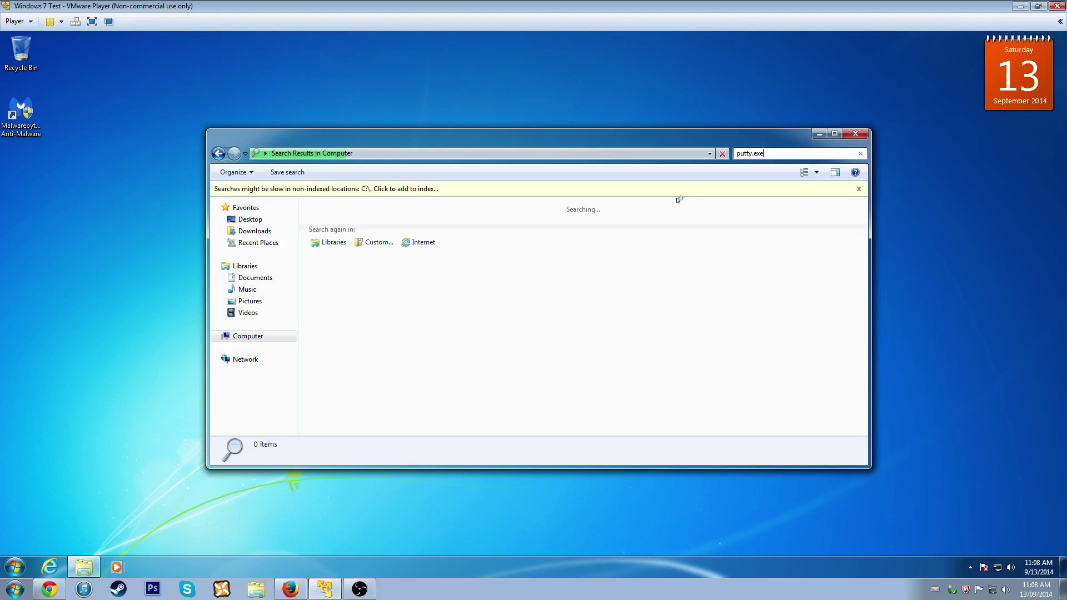
Open a second Computer window and go to the Users folder on Local Disk (C:)
{"action": "left_click", "coordinate": [15, 567]}
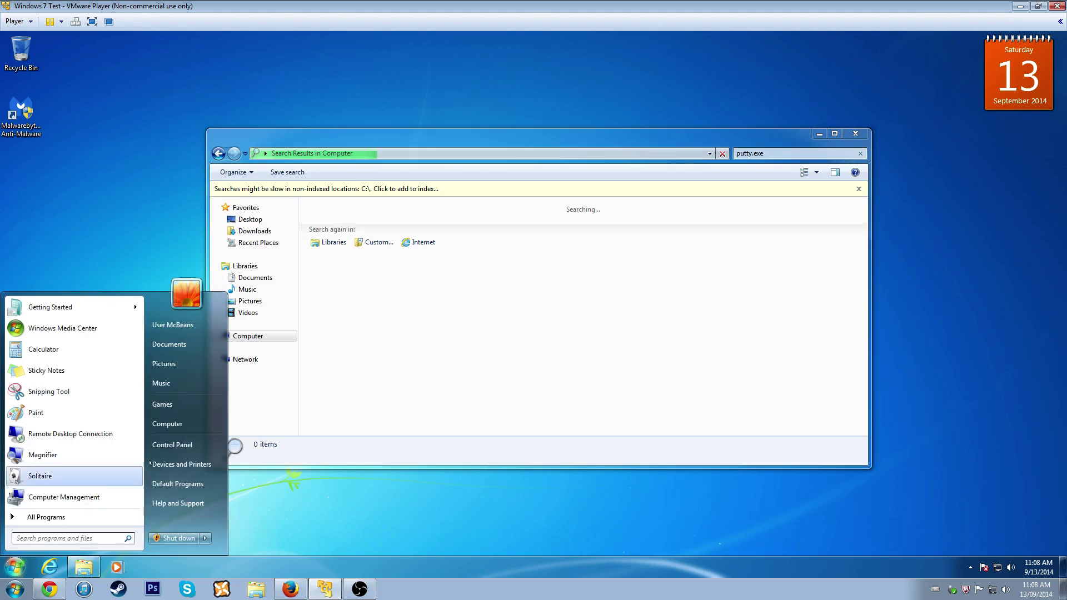
{"action": "left_click", "coordinate": [182, 433]}
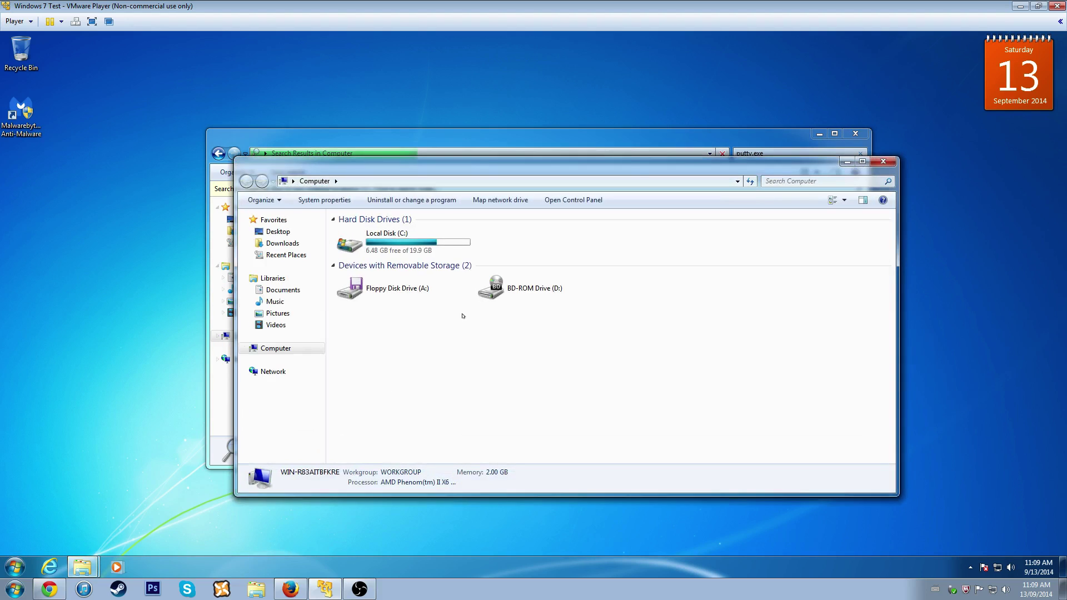
{"action": "double_click", "coordinate": [408, 236]}
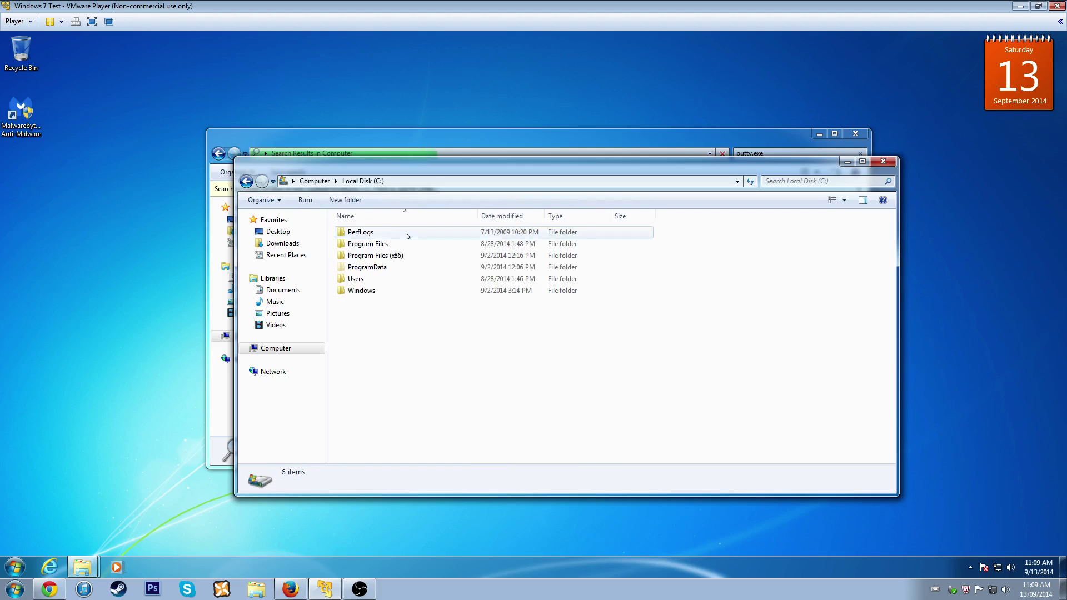
{"action": "left_click", "coordinate": [371, 283]}
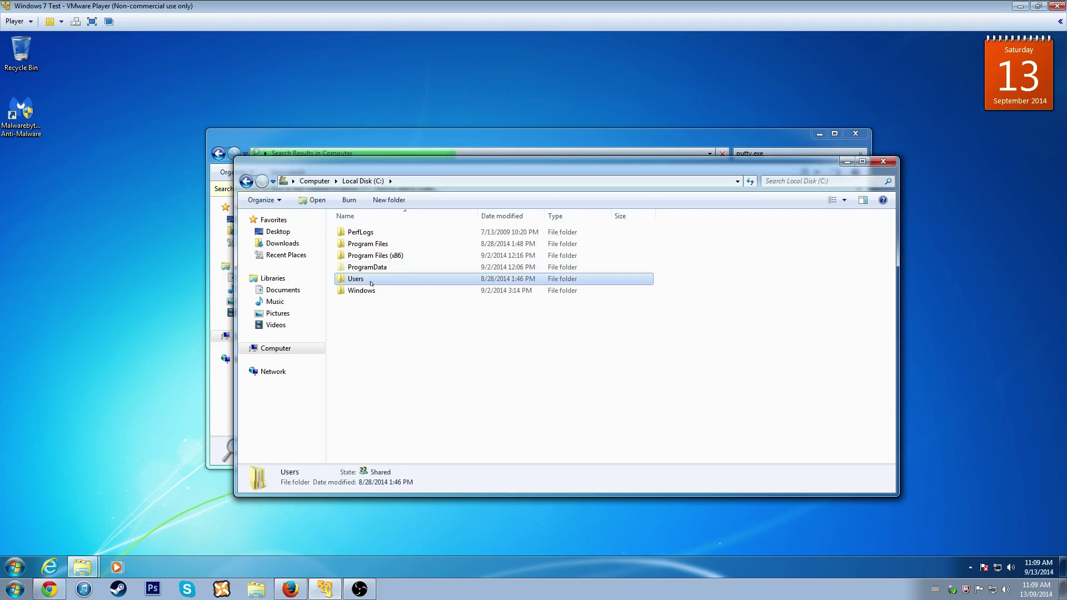
{"action": "double_click", "coordinate": [371, 283]}
{"action": "left_click_drag", "start_coordinate": [369, 442], "coordinate": [757, 228]}
{"action": "left_click", "coordinate": [491, 347]}
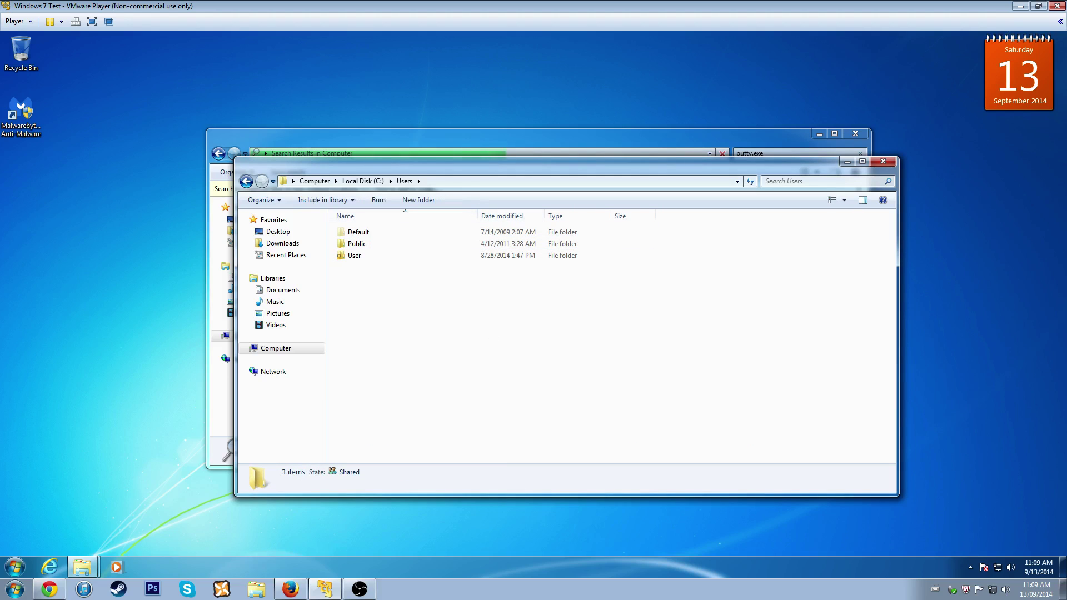
Open the User profile folder, highlight all of its subfolders, and go back up to Users, doing this twice
{"action": "double_click", "coordinate": [367, 258]}
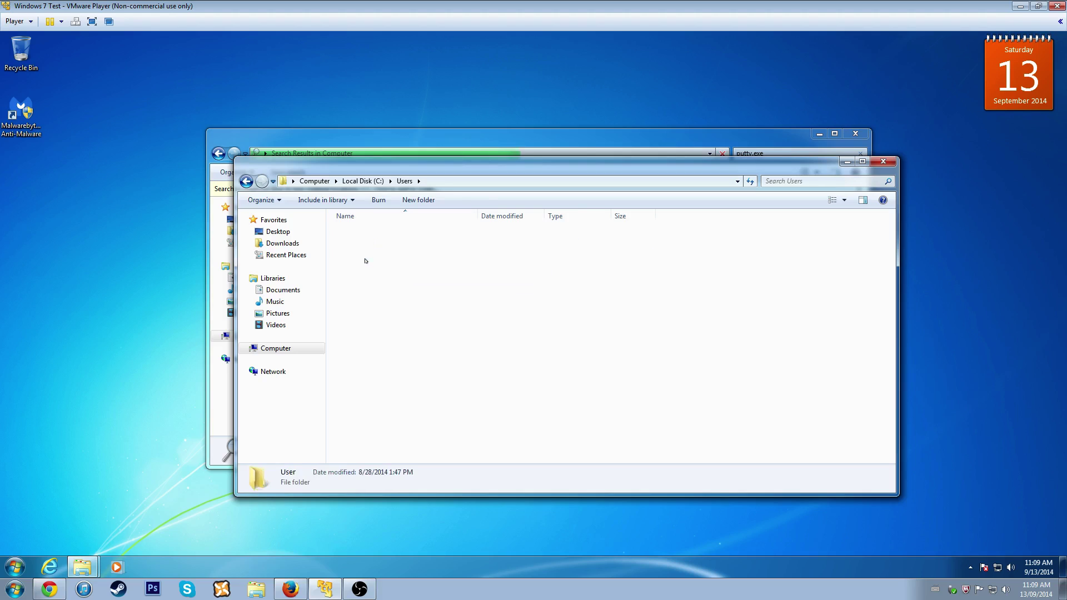
{"action": "left_click_drag", "start_coordinate": [409, 415], "coordinate": [350, 221]}
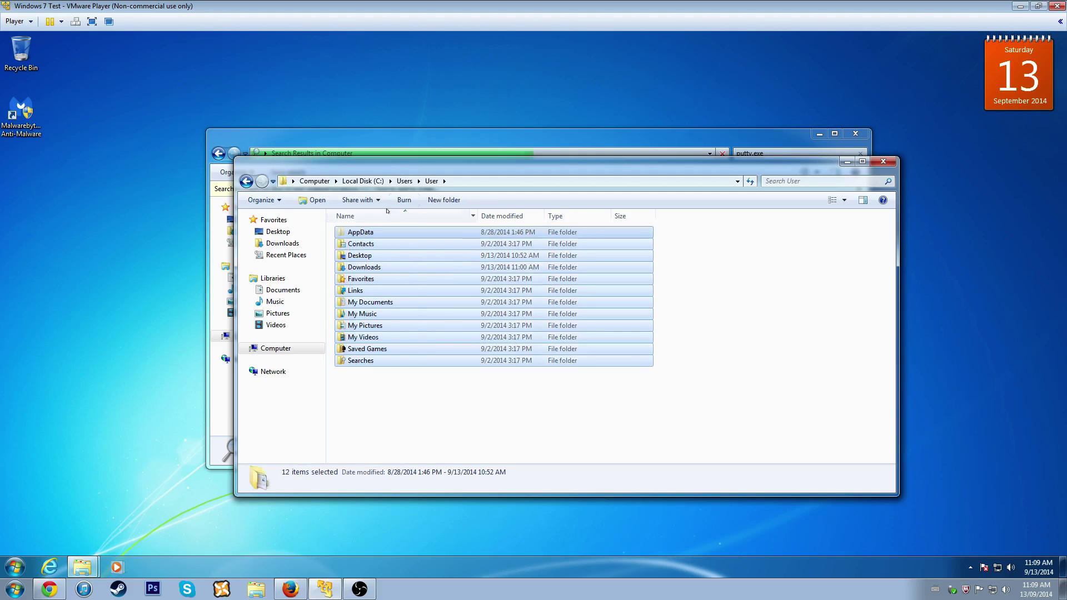
{"action": "left_click", "coordinate": [403, 181]}
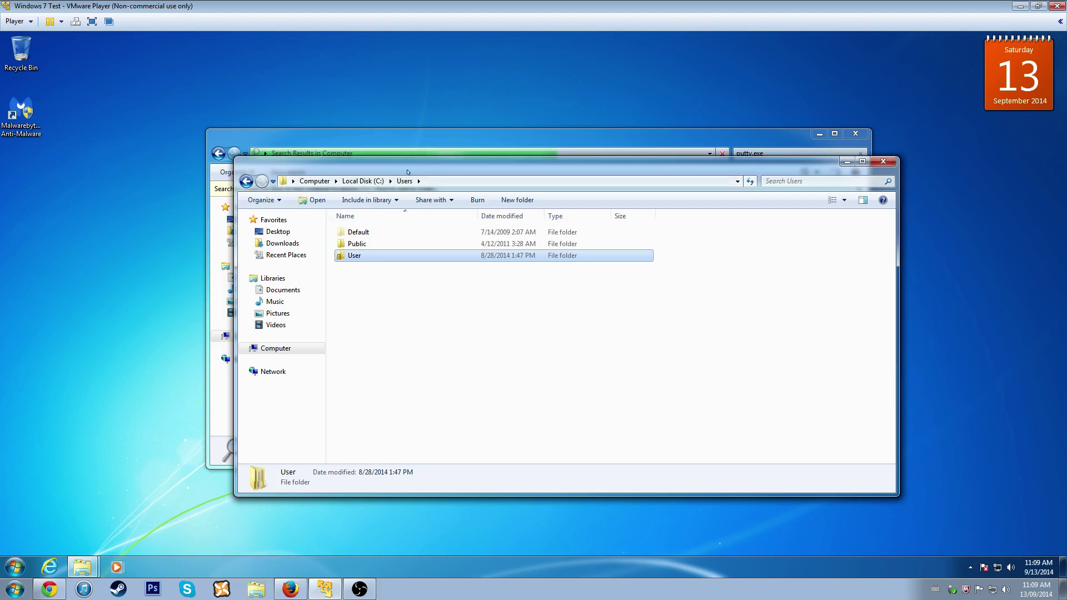
{"action": "double_click", "coordinate": [353, 257]}
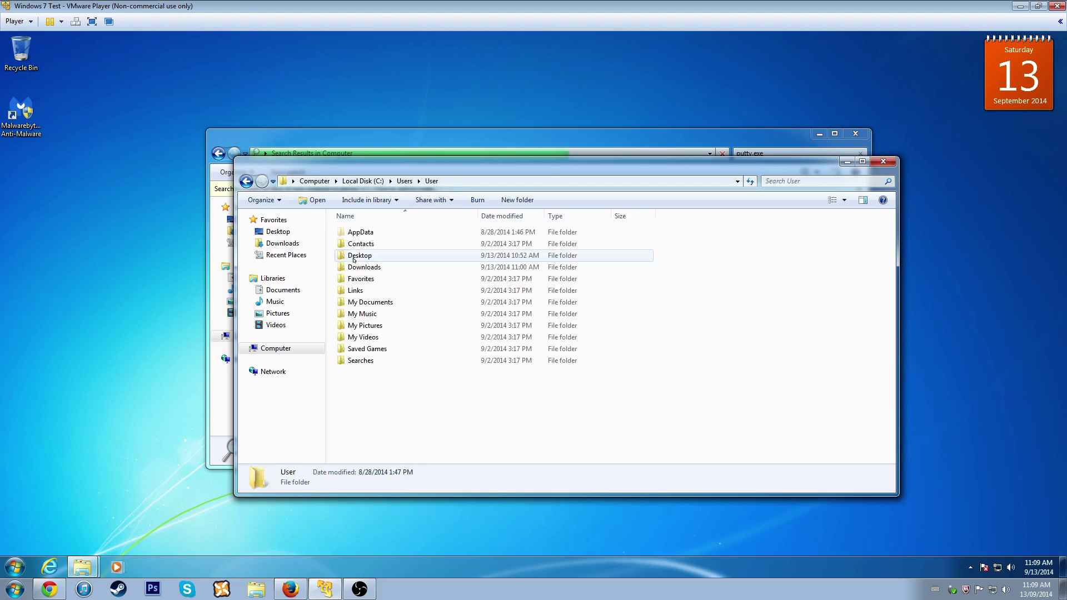
{"action": "left_click_drag", "start_coordinate": [408, 397], "coordinate": [366, 221]}
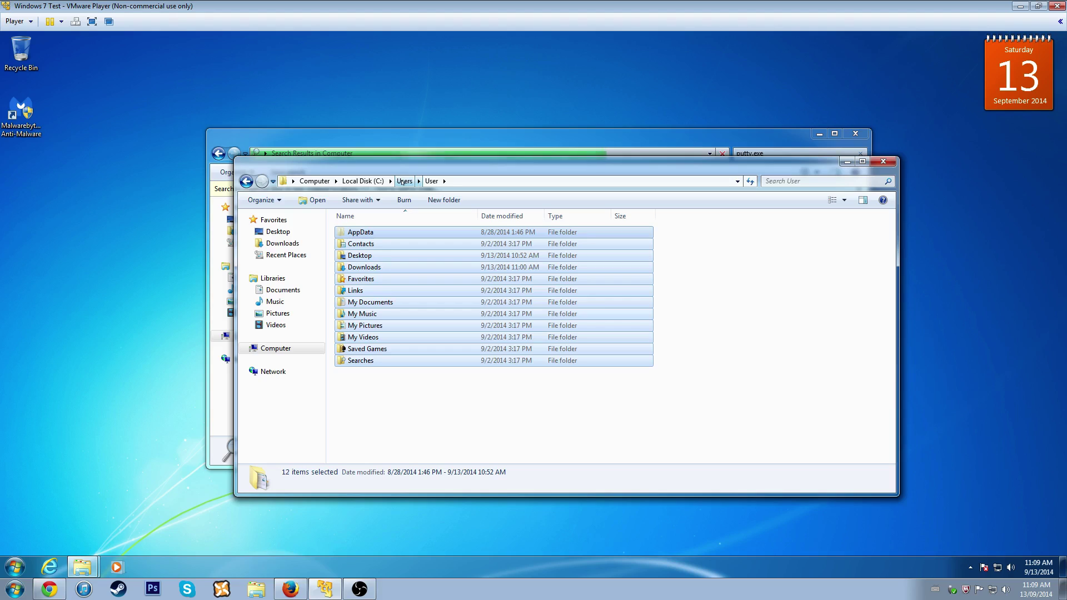
{"action": "left_click", "coordinate": [402, 182]}
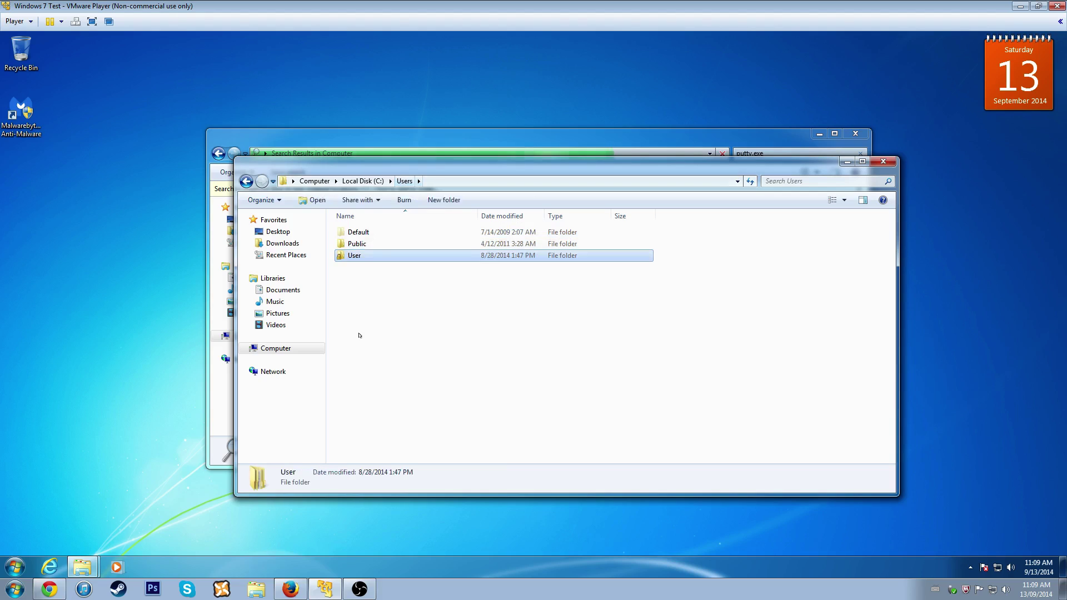
Open the Public user folder, look inside Public Documents and Public Downloads, and return to Public
{"action": "left_click", "coordinate": [357, 333]}
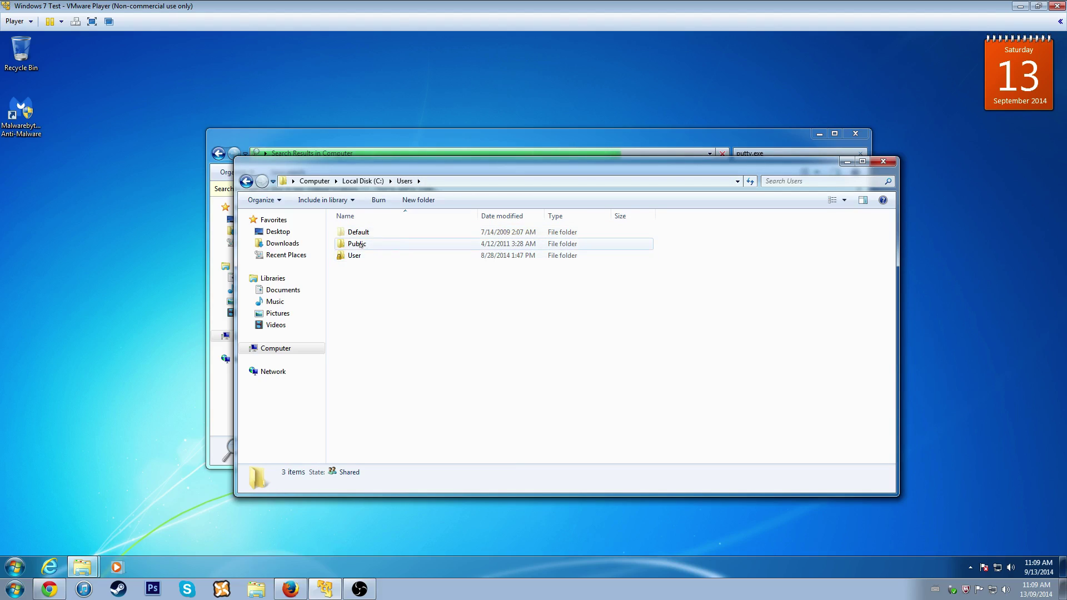
{"action": "mouse_move", "coordinate": [349, 246]}
{"action": "double_click", "coordinate": [390, 246]}
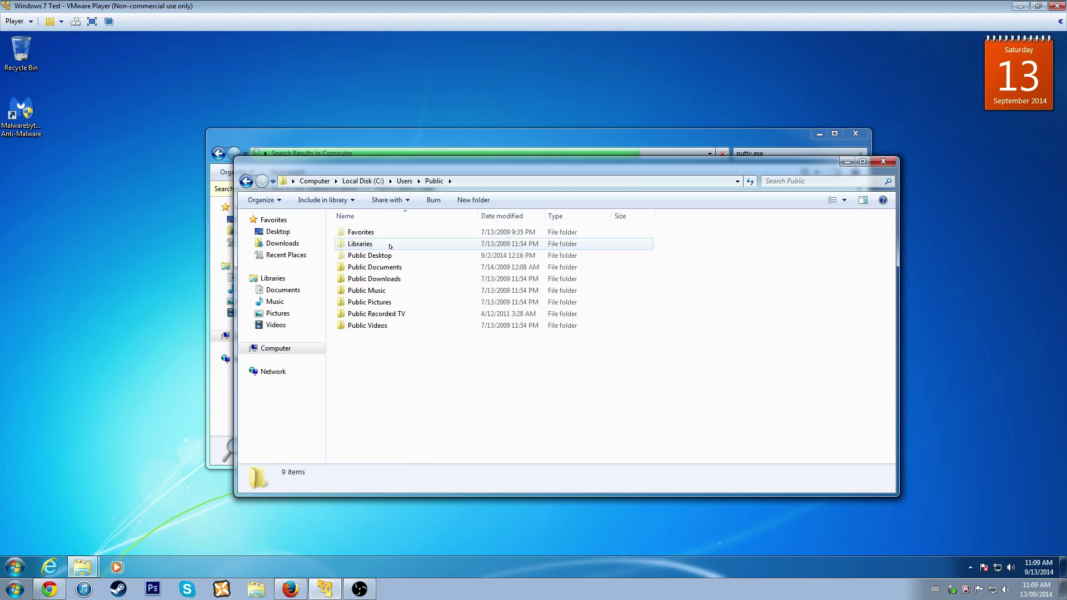
{"action": "double_click", "coordinate": [383, 268]}
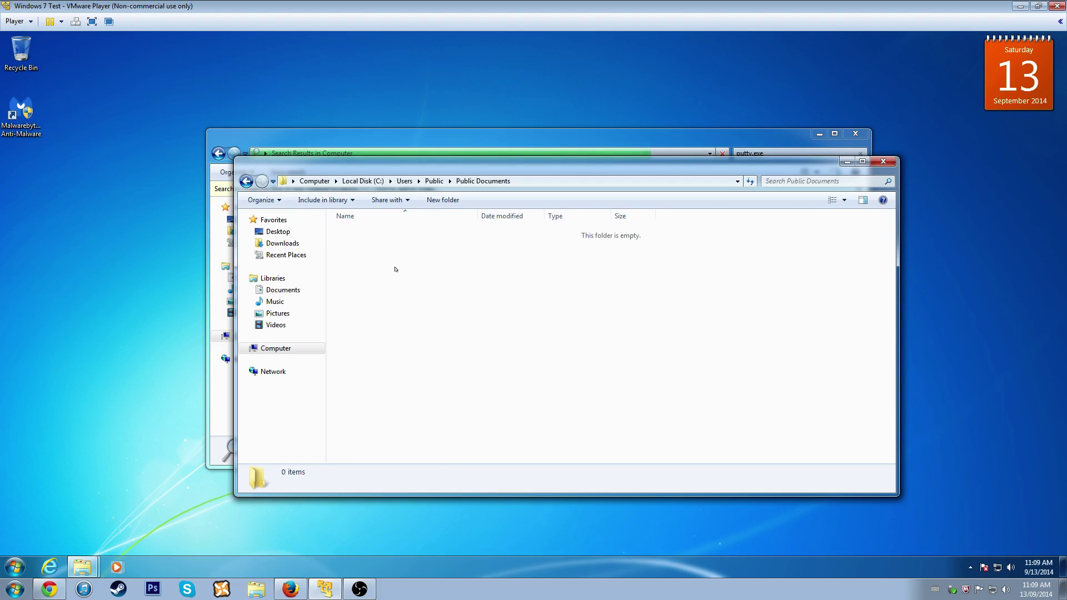
{"action": "key", "text": "BackSpace"}
{"action": "key", "text": "Down"}
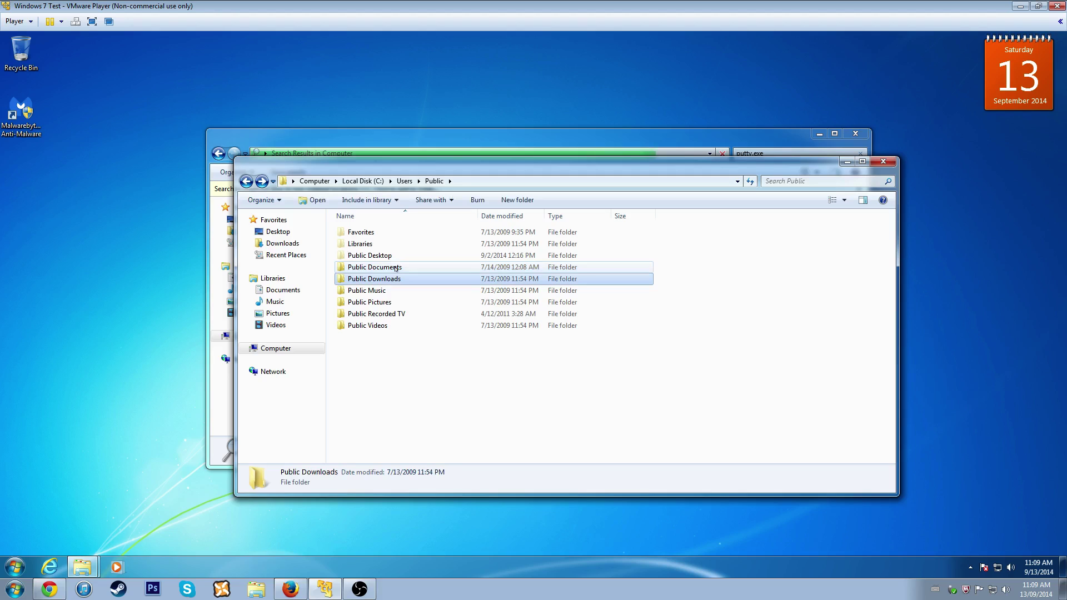
{"action": "key", "text": "Return"}
{"action": "key", "text": "BackSpace"}
Open Sample Music inside Public Music and permanently delete all three MP3 files
{"action": "key", "text": "Down"}
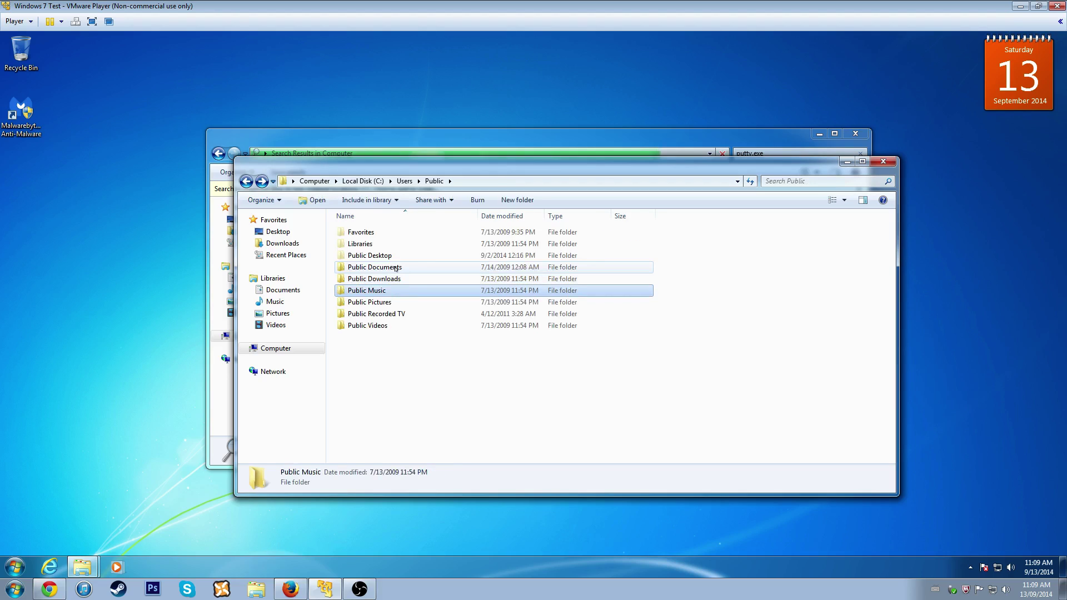
{"action": "key", "text": "Return"}
{"action": "key", "text": "Down"}
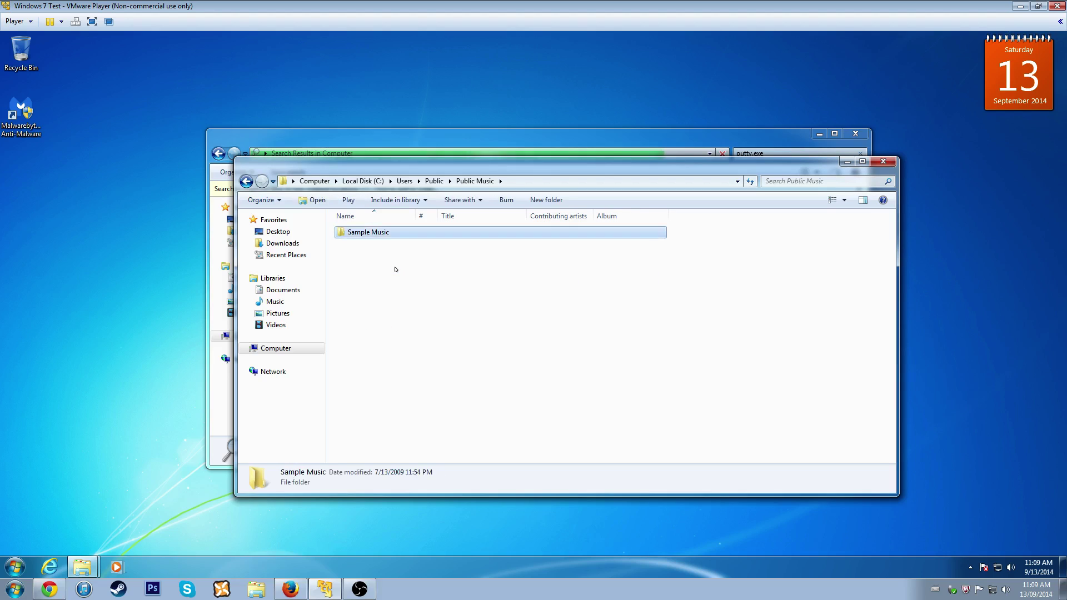
{"action": "key", "text": "Return"}
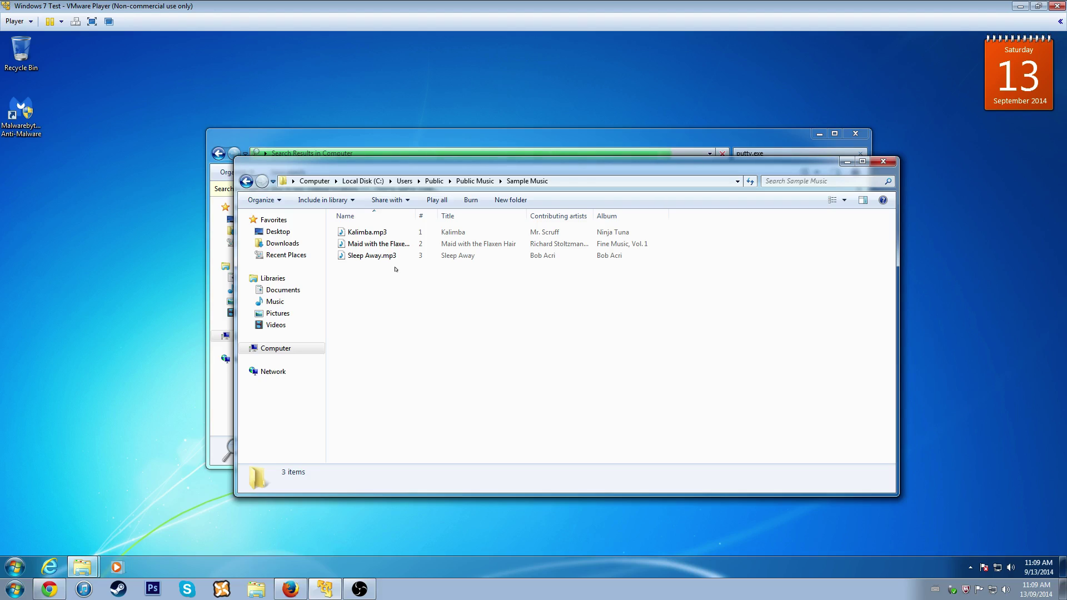
{"action": "left_click_drag", "start_coordinate": [380, 300], "coordinate": [667, 227]}
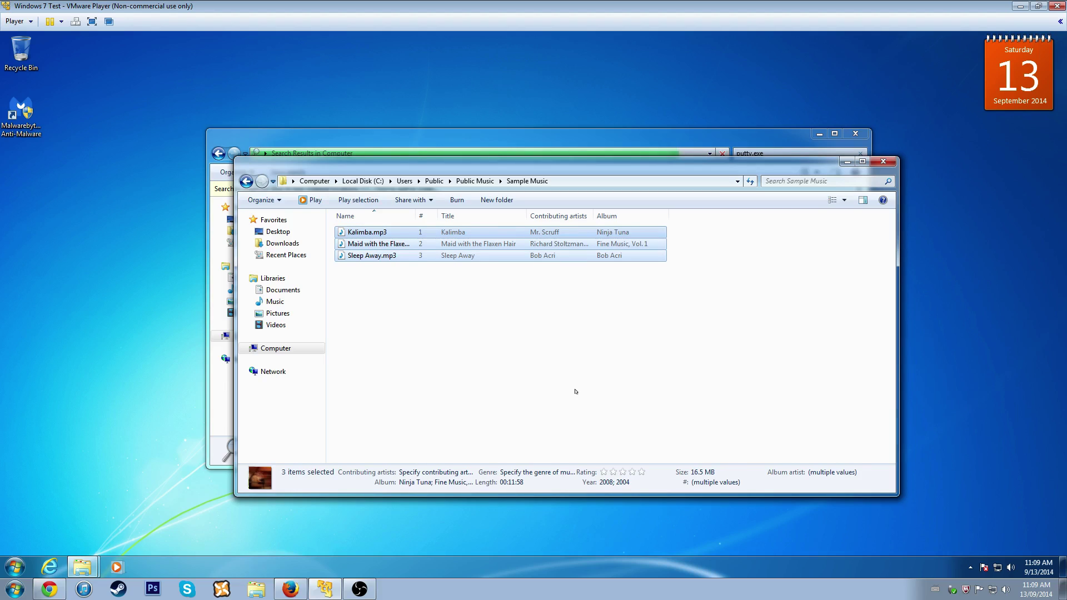
{"action": "key", "text": "shift+Delete"}
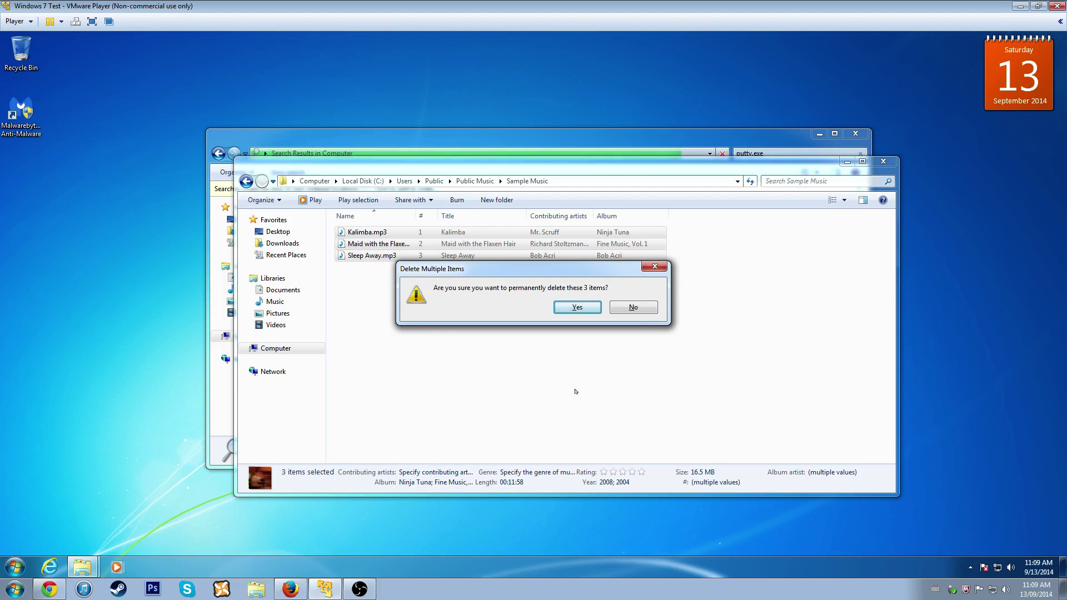
{"action": "key", "text": "Return"}
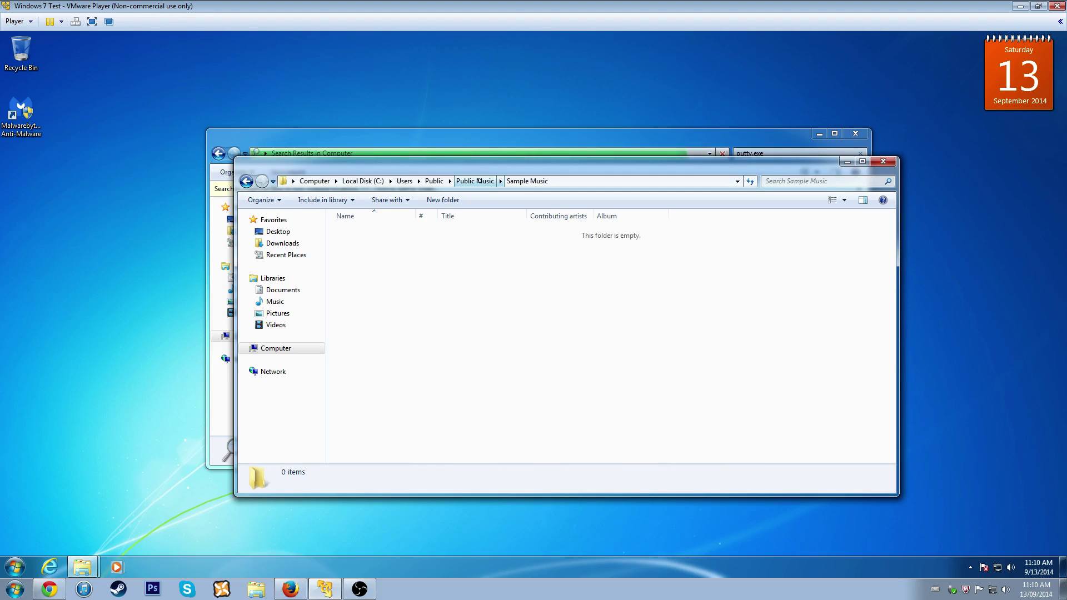
Go back up to Public, open Sample Pictures inside Public Pictures, and permanently delete all of its JPG images
{"action": "key", "text": "BackSpace"}
{"action": "key", "text": "BackSpace"}
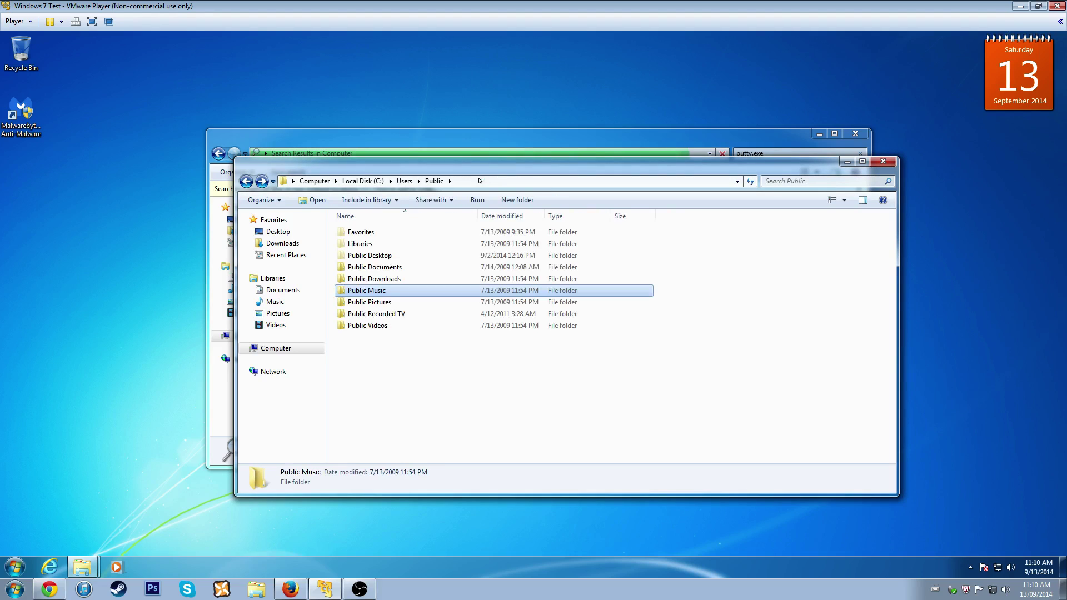
{"action": "key", "text": "Down"}
{"action": "key", "text": "Return"}
{"action": "key", "text": "Down"}
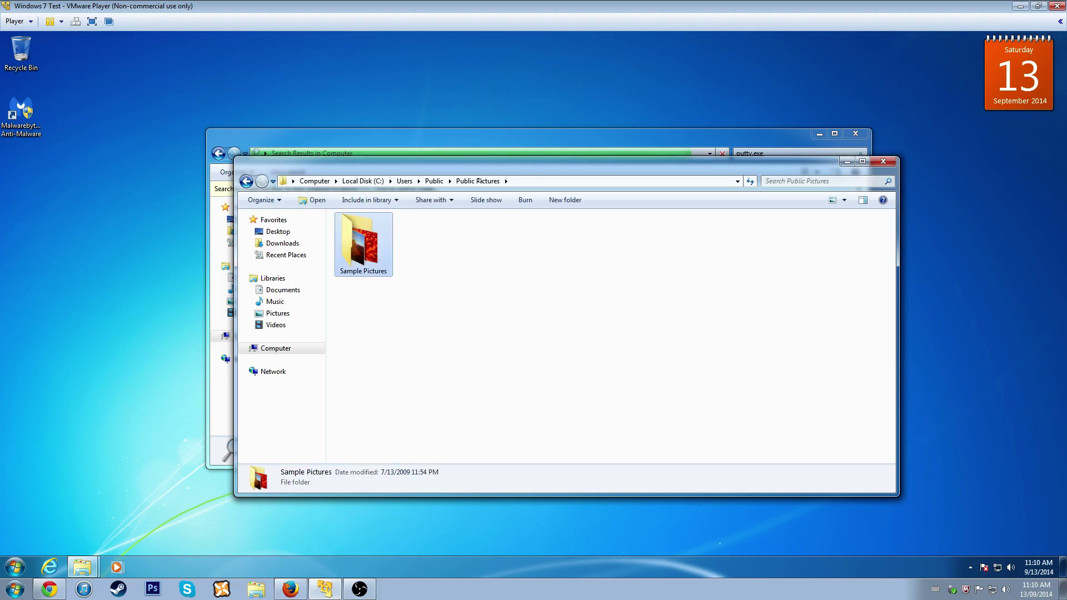
{"action": "key", "text": "Return"}
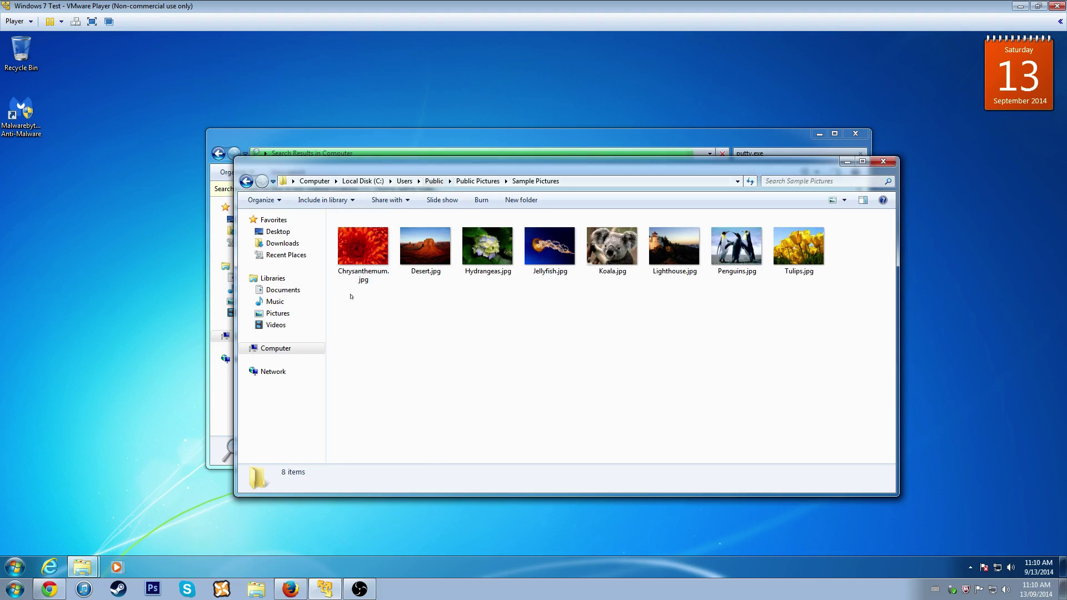
{"action": "left_click_drag", "start_coordinate": [359, 355], "coordinate": [837, 263]}
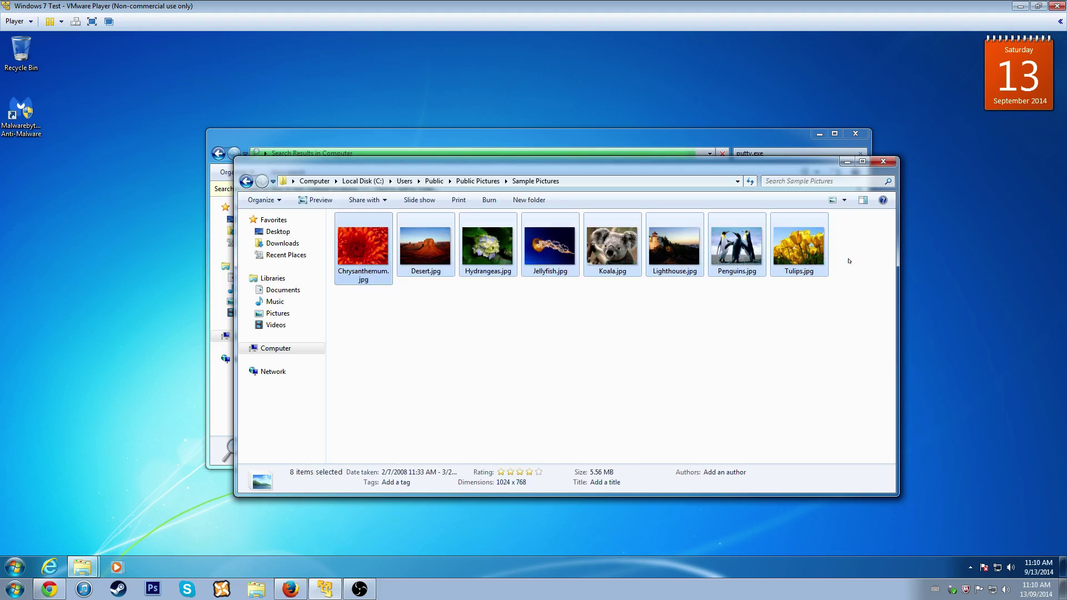
{"action": "key", "text": "shift+Delete"}
{"action": "key", "text": "Return"}
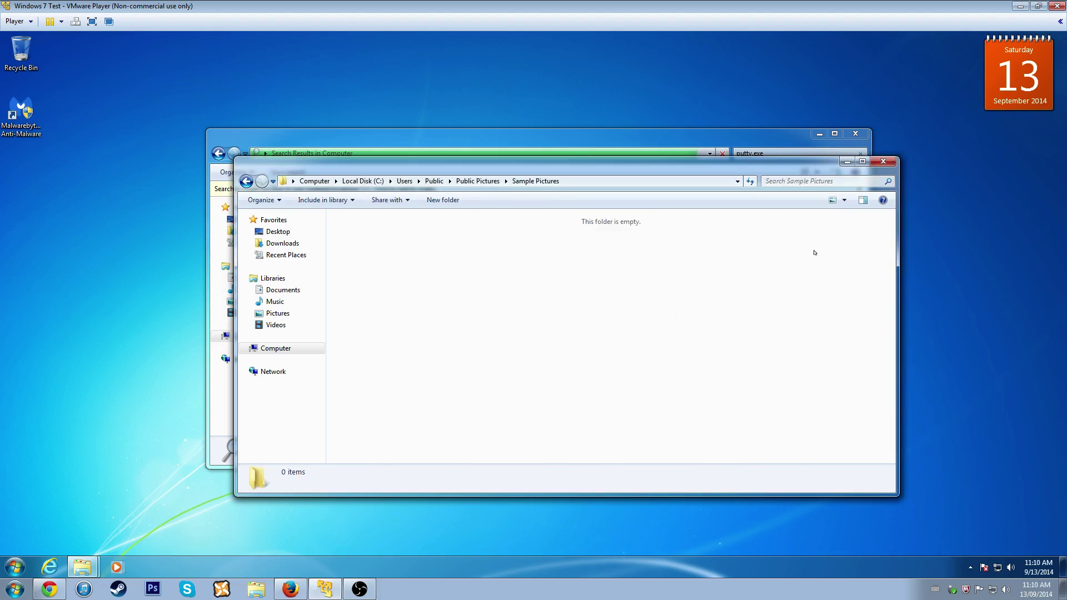
Go back up to Public and open the Sample Media folder inside Public Recorded TV
{"action": "key", "text": "BackSpace"}
{"action": "key", "text": "BackSpace"}
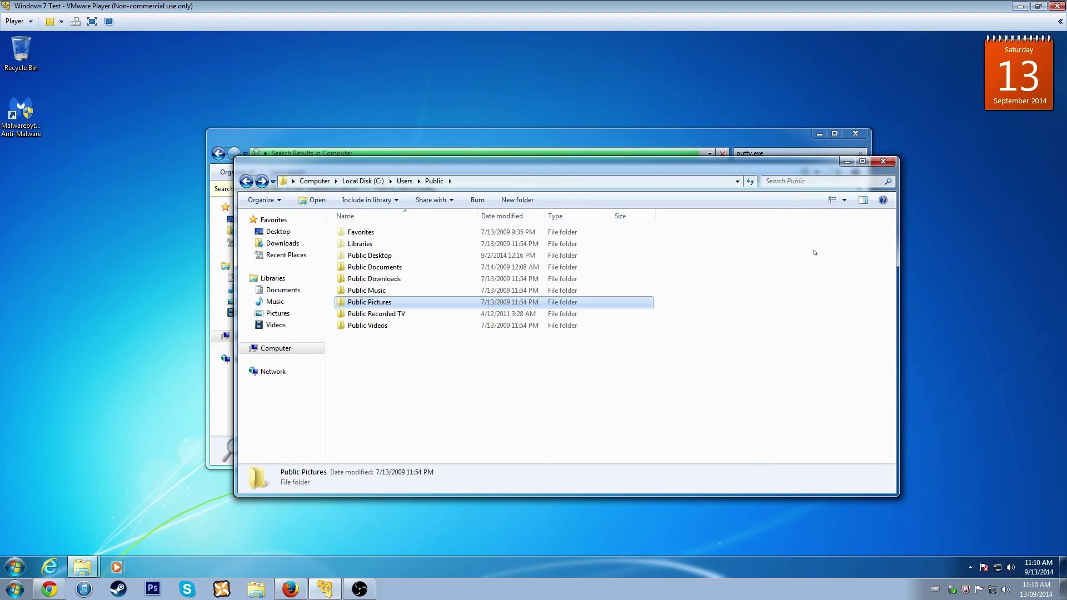
{"action": "key", "text": "Down"}
{"action": "key", "text": "Return"}
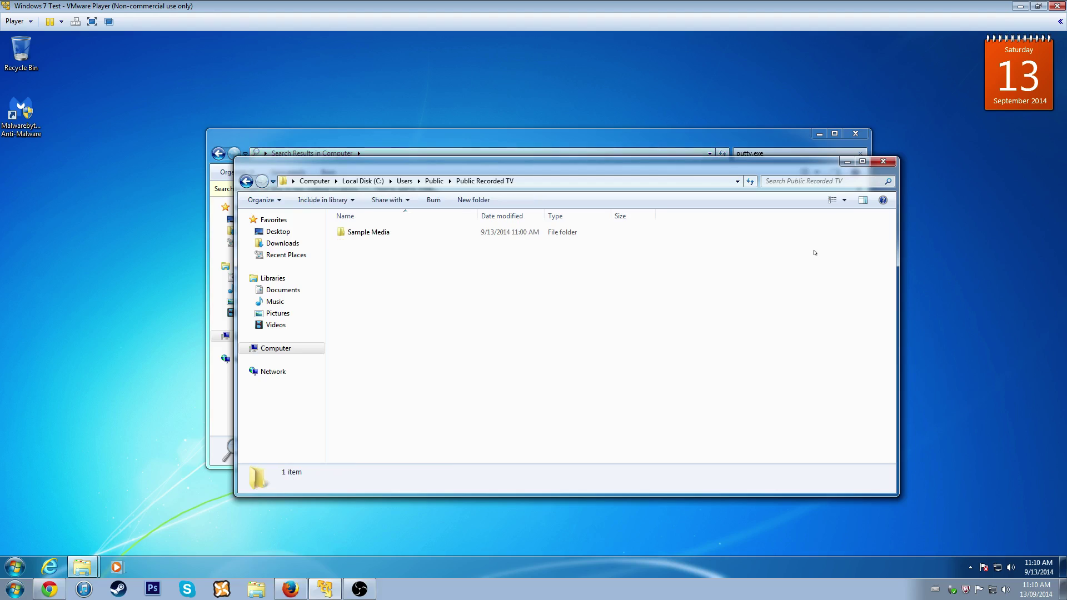
{"action": "key", "text": "Down"}
{"action": "key", "text": "Return"}
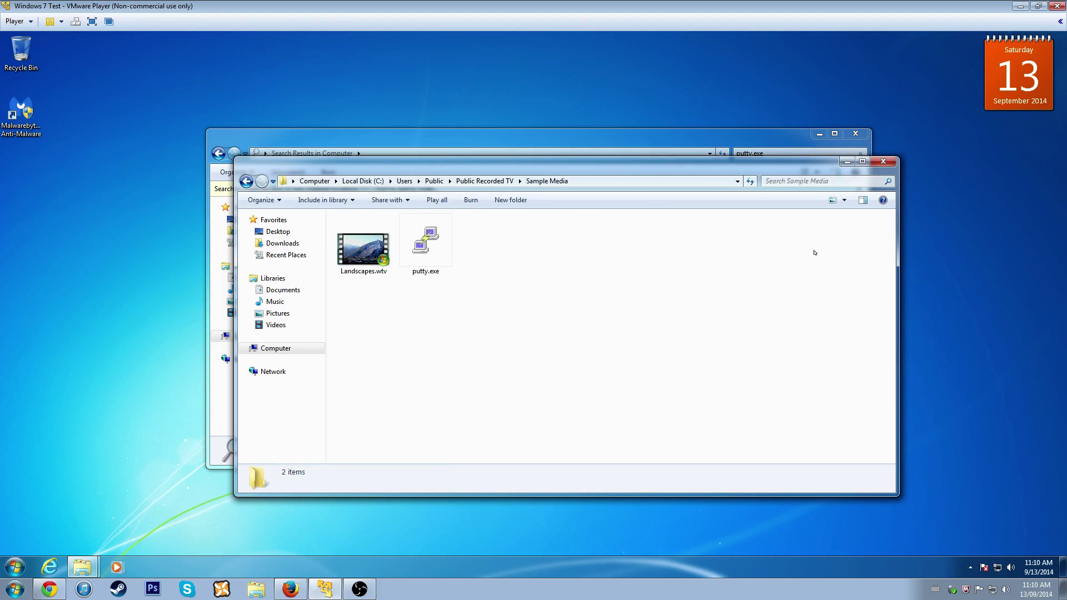
Inspect putty.exe and Landscapes.wtv in Sample Media, and compare putty.exe's location with the paths in the Computer search results
{"action": "left_click", "coordinate": [445, 234]}
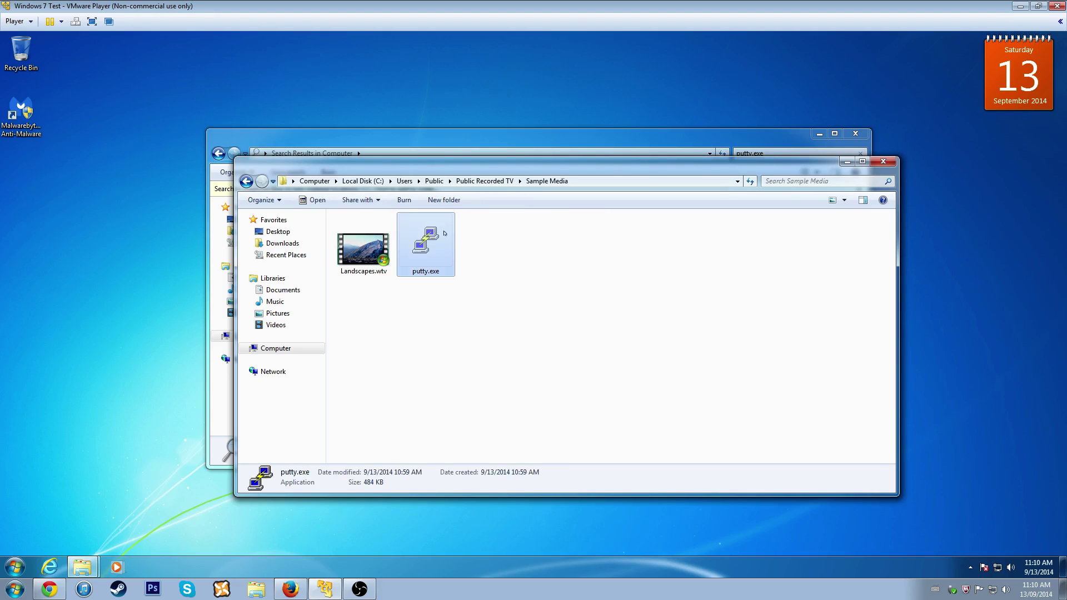
{"action": "left_click", "coordinate": [346, 276]}
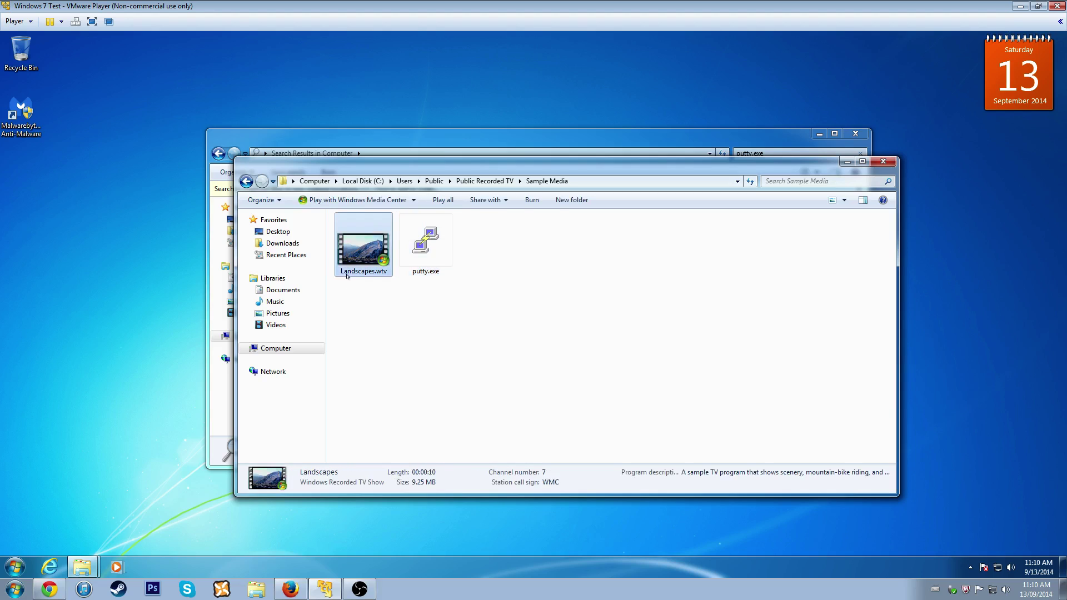
{"action": "key", "text": "Right"}
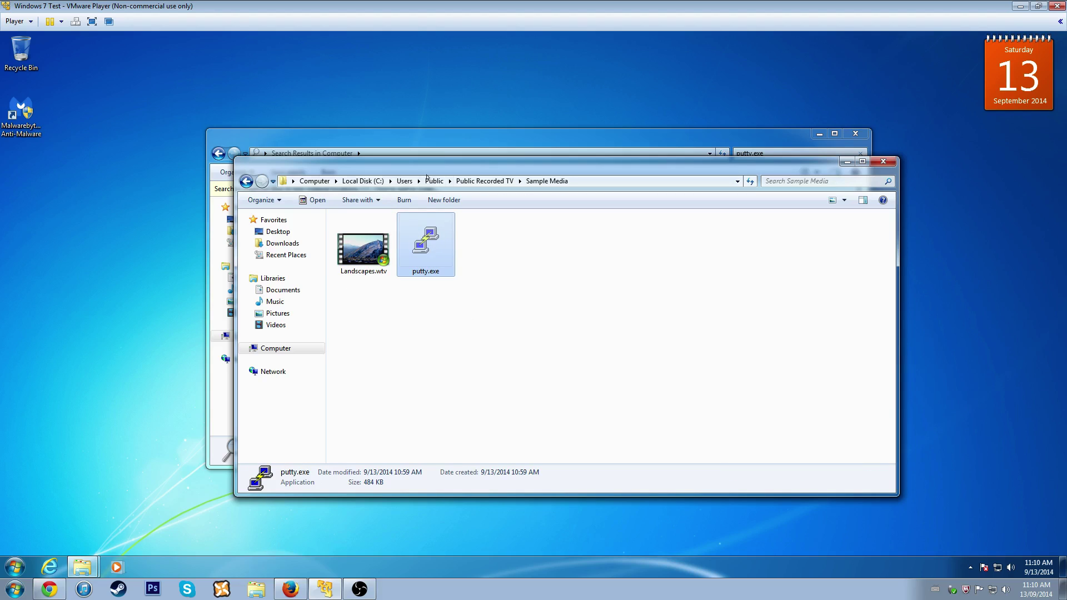
{"action": "mouse_move", "coordinate": [491, 169]}
{"action": "left_mouse_down"}
{"action": "mouse_move", "coordinate": [461, 346]}
{"action": "mouse_move", "coordinate": [482, 168]}
{"action": "left_mouse_up"}
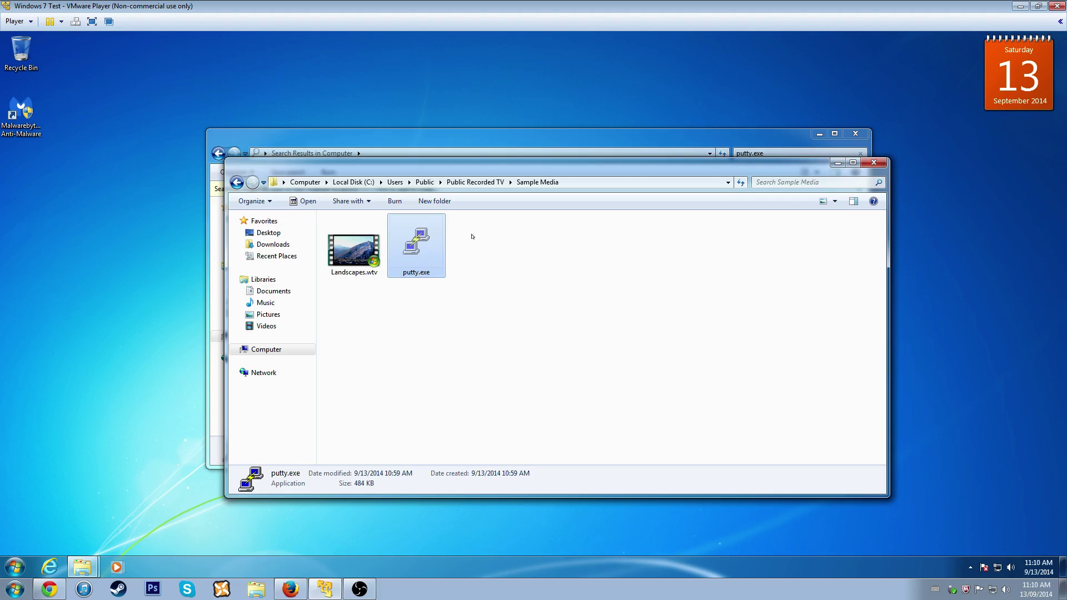
{"action": "key", "text": "alt+Tab"}
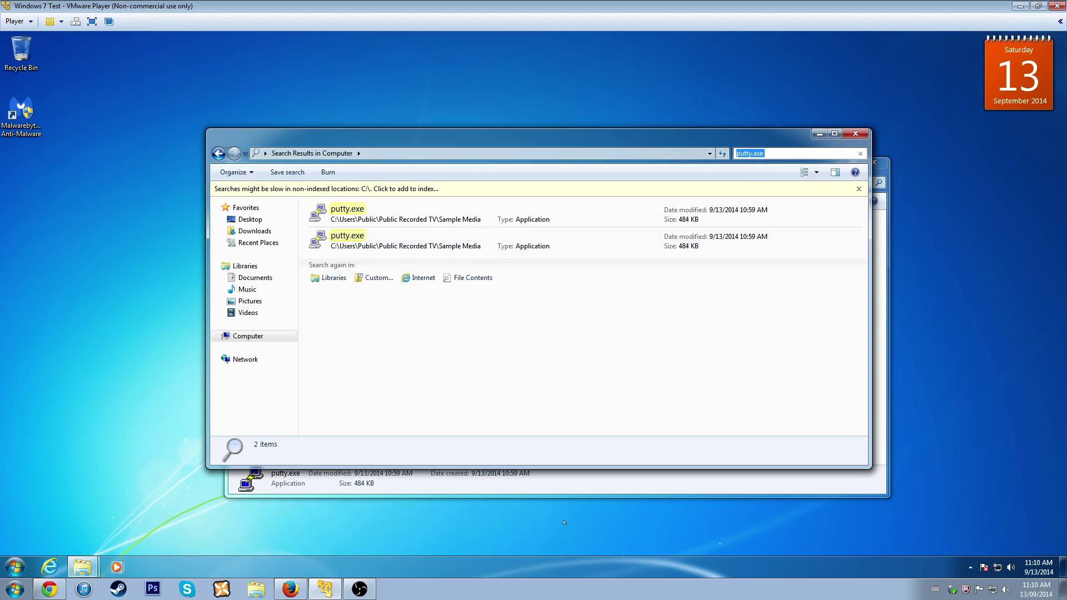
{"action": "left_click", "coordinate": [663, 494]}
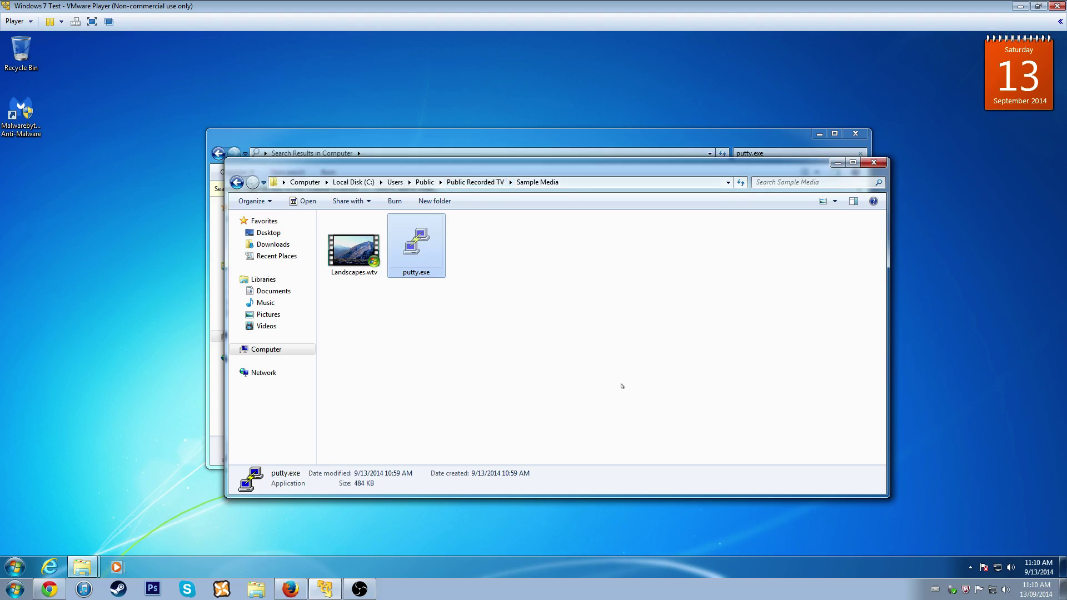
Permanently delete Landscapes.wtv and putty.exe from Sample Media
{"action": "left_click_drag", "start_coordinate": [610, 364], "coordinate": [361, 257]}
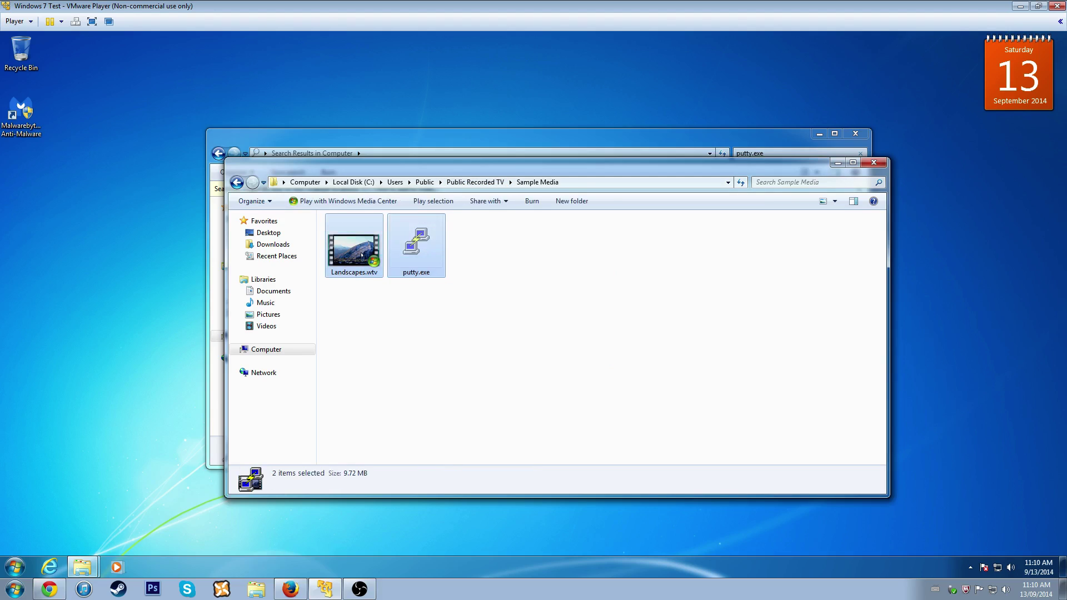
{"action": "key", "text": "shift+Delete"}
{"action": "key", "text": "Return"}
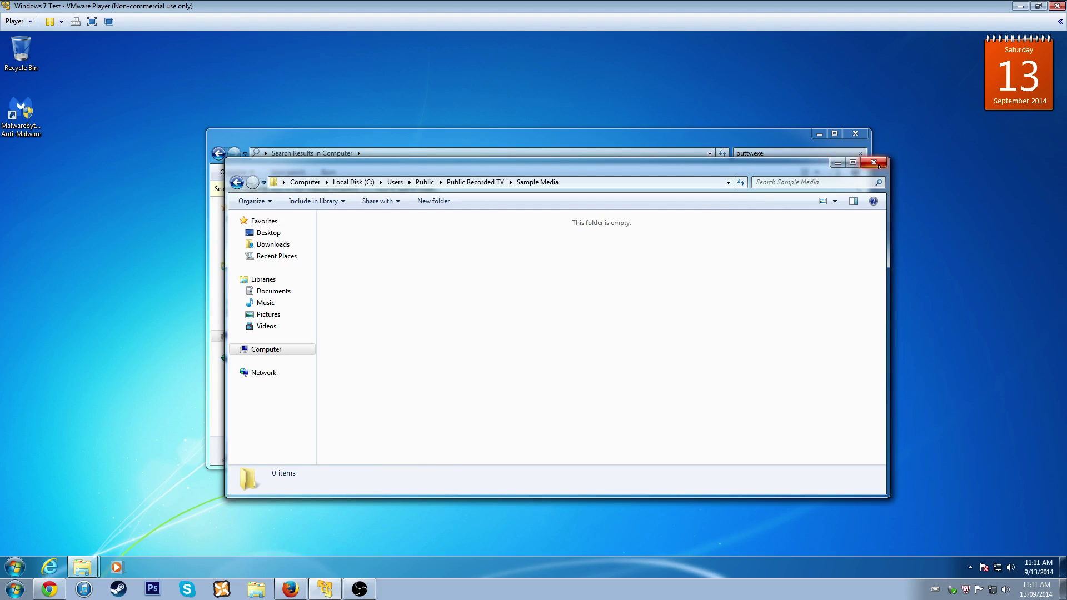
Check the Recycle Bin's contents, and close both its window and the Sample Media window
{"action": "double_click", "coordinate": [20, 50]}
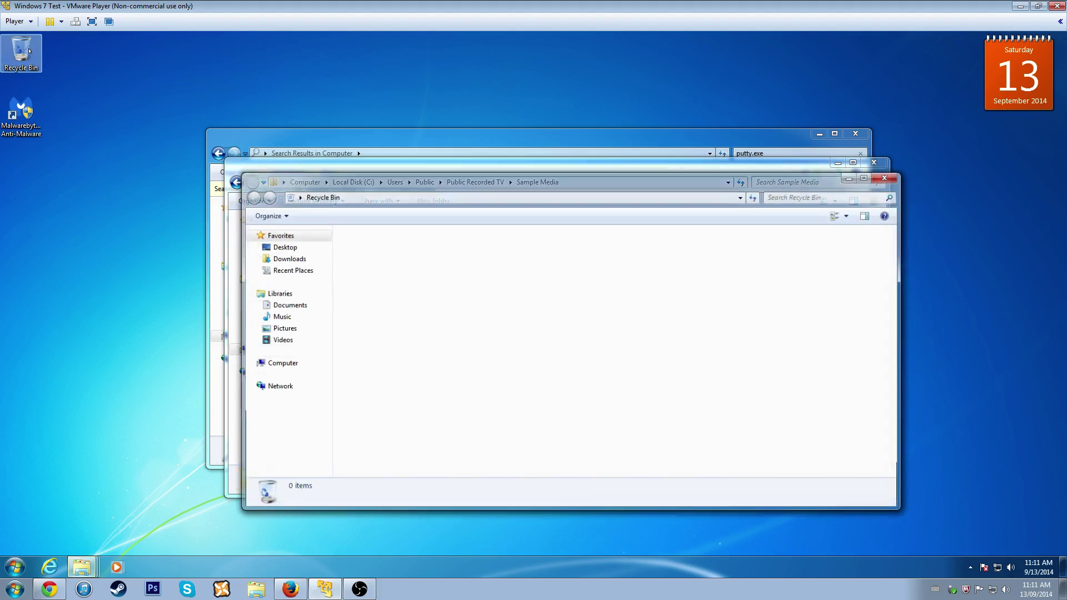
{"action": "left_click", "coordinate": [887, 177]}
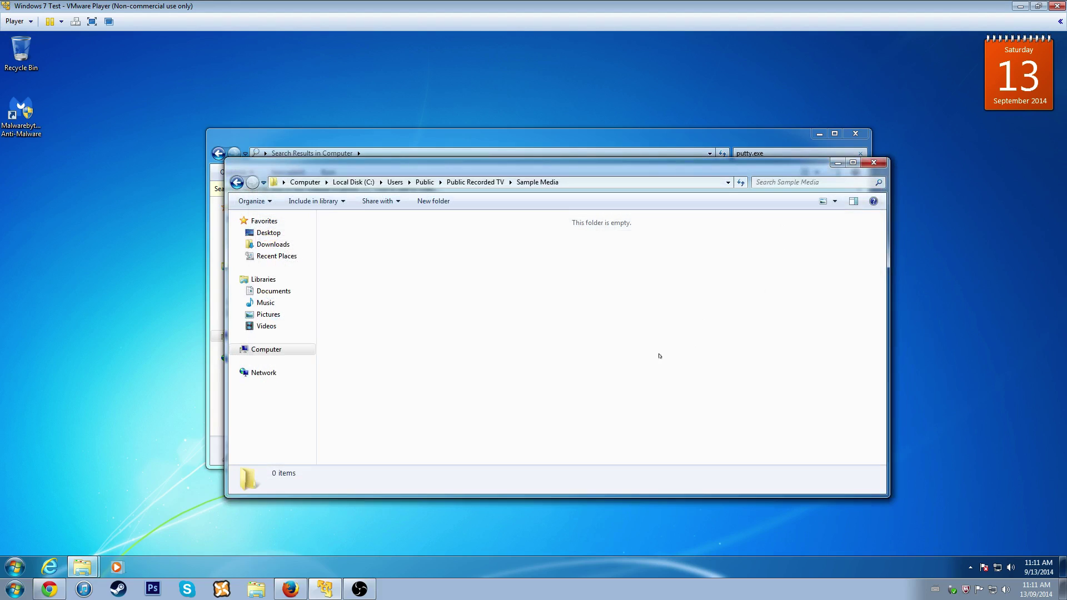
{"action": "left_click", "coordinate": [873, 162]}
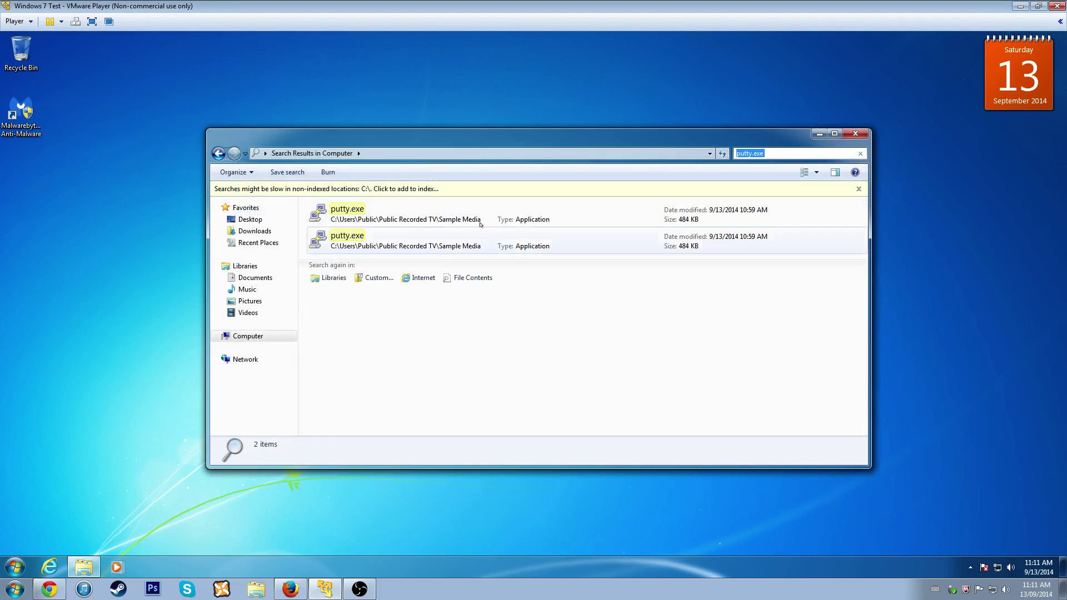
Try to permanently delete the putty.exe entries from the Computer search results
{"action": "left_click", "coordinate": [572, 210]}
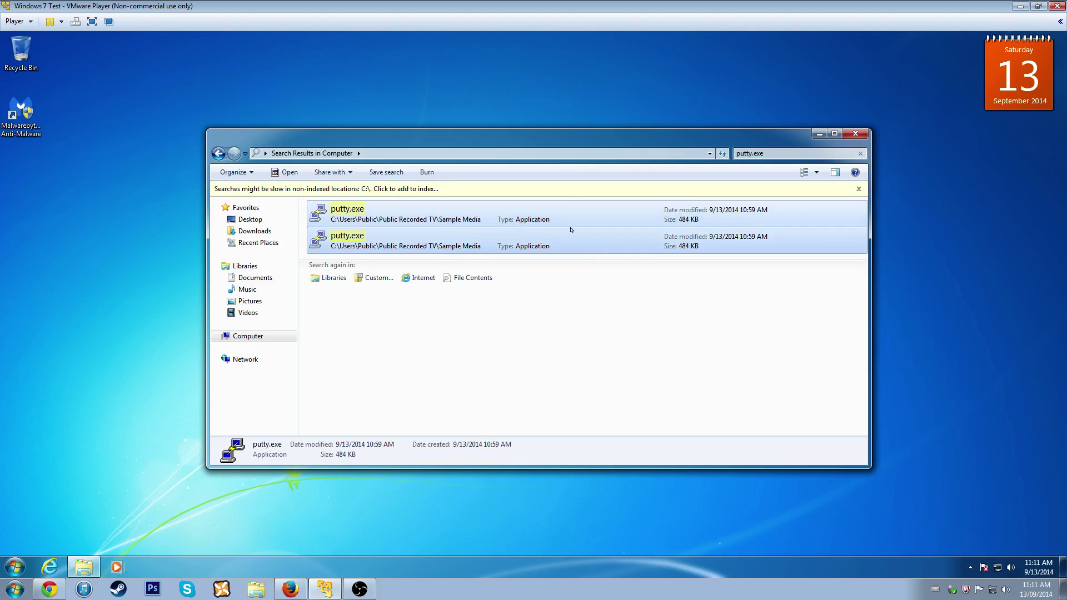
{"action": "key", "text": "shift+Delete"}
{"action": "key", "text": "Return"}
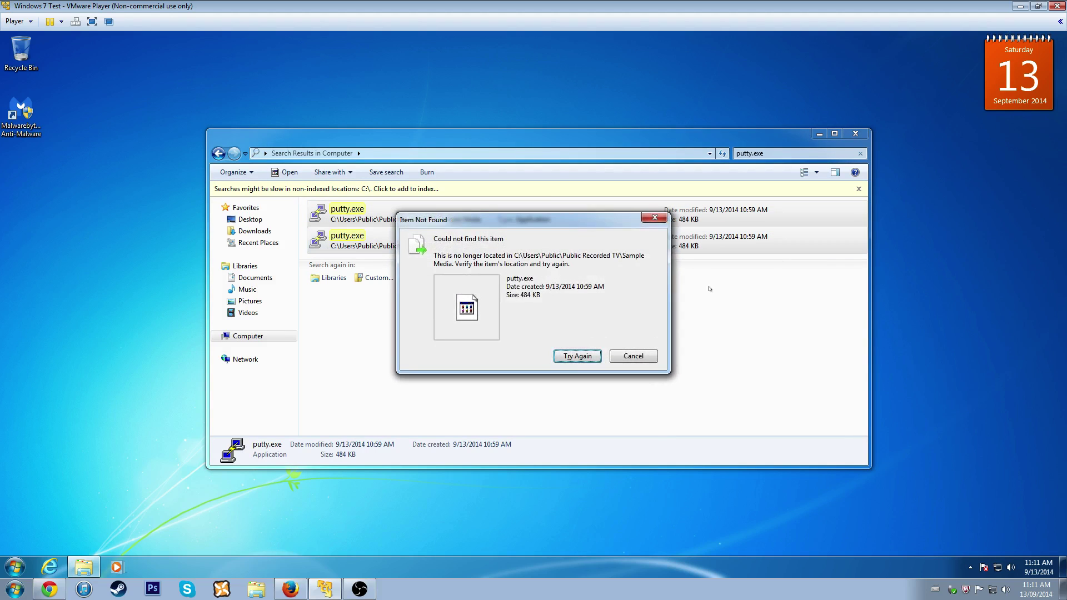
{"action": "left_click", "coordinate": [655, 219]}
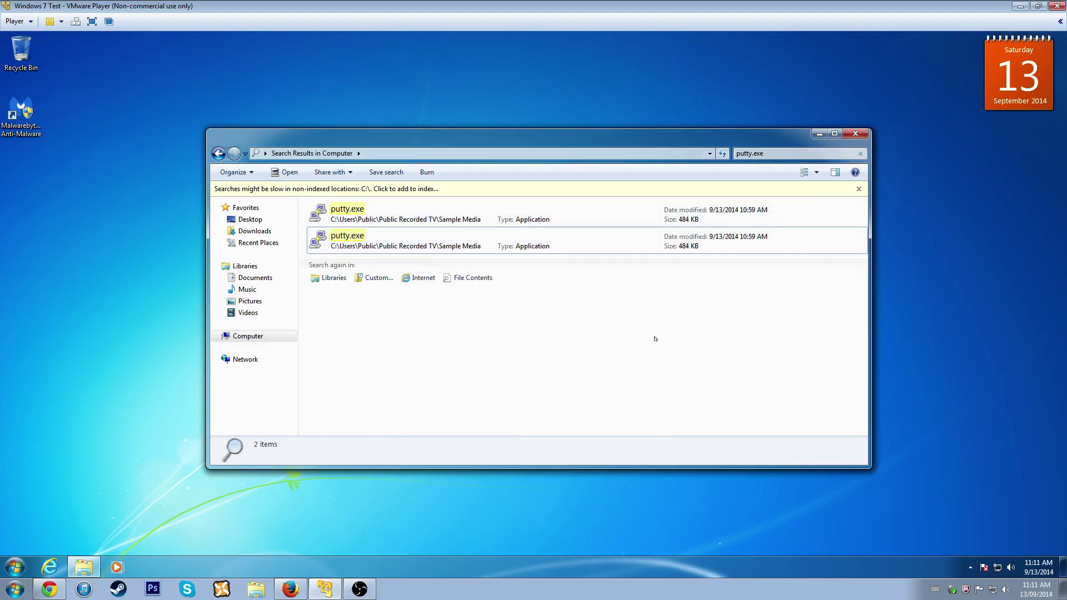
Close the putty.exe search results and open a fresh Computer window
{"action": "left_click", "coordinate": [856, 133]}
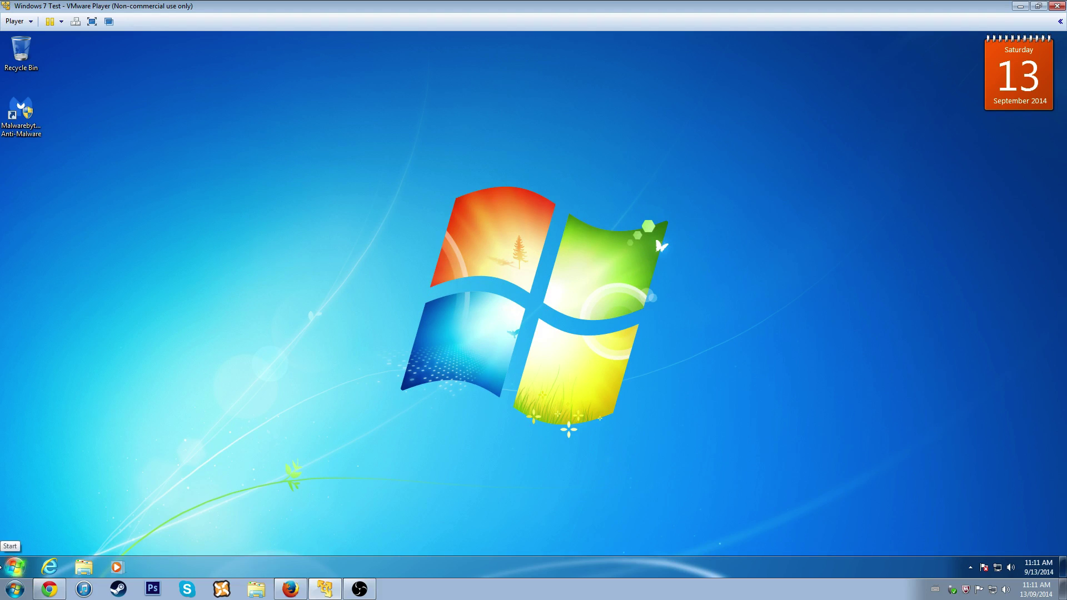
{"action": "left_click", "coordinate": [11, 566]}
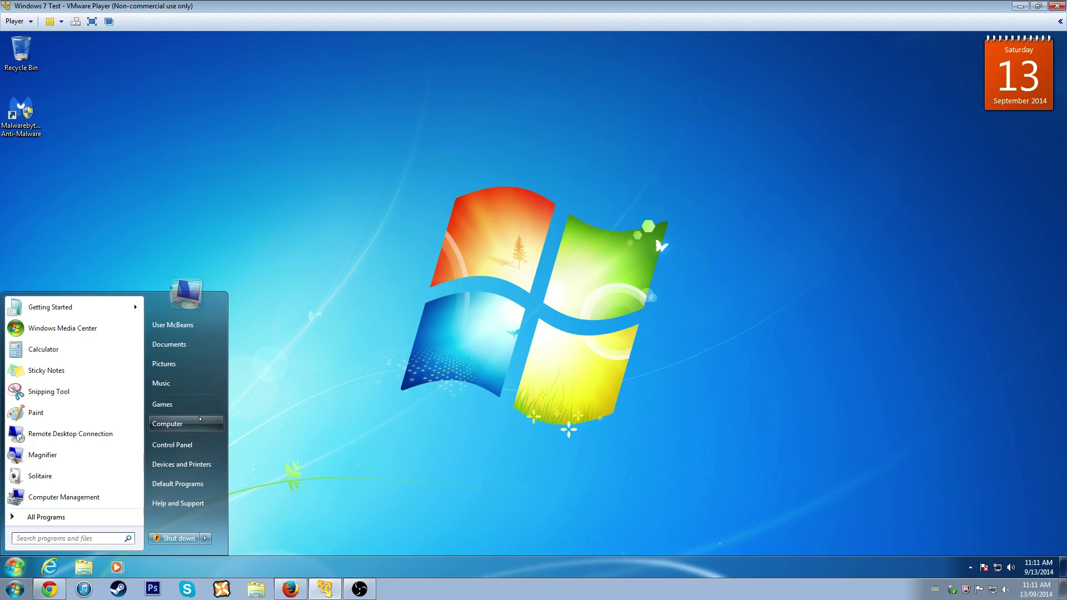
{"action": "left_click", "coordinate": [167, 424]}
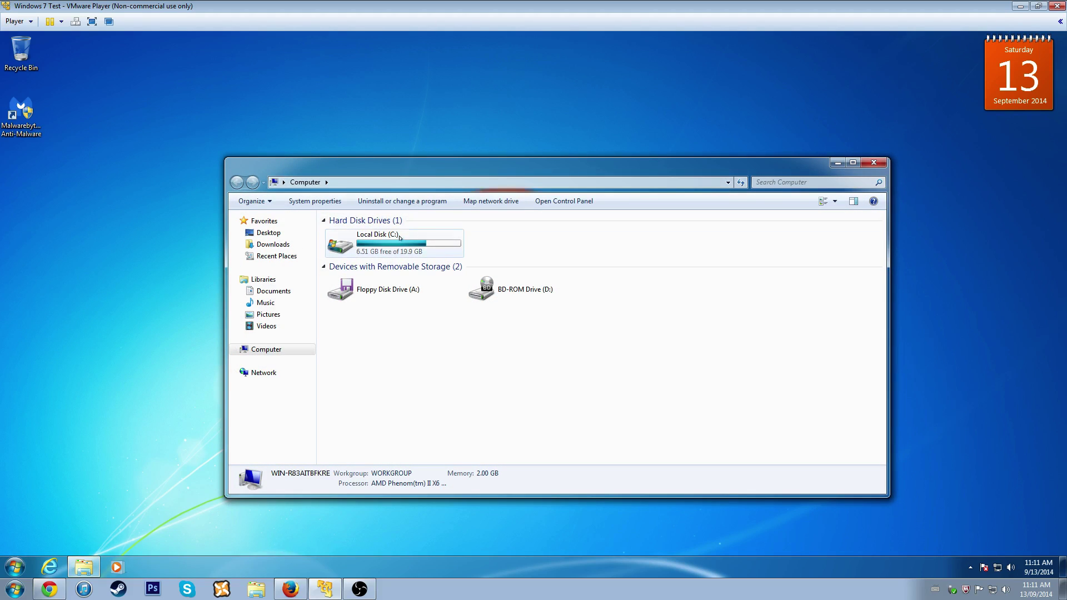
Look inside the Users folder on Local Disk (C:), and return to the drive's root
{"action": "mouse_move", "coordinate": [376, 246]}
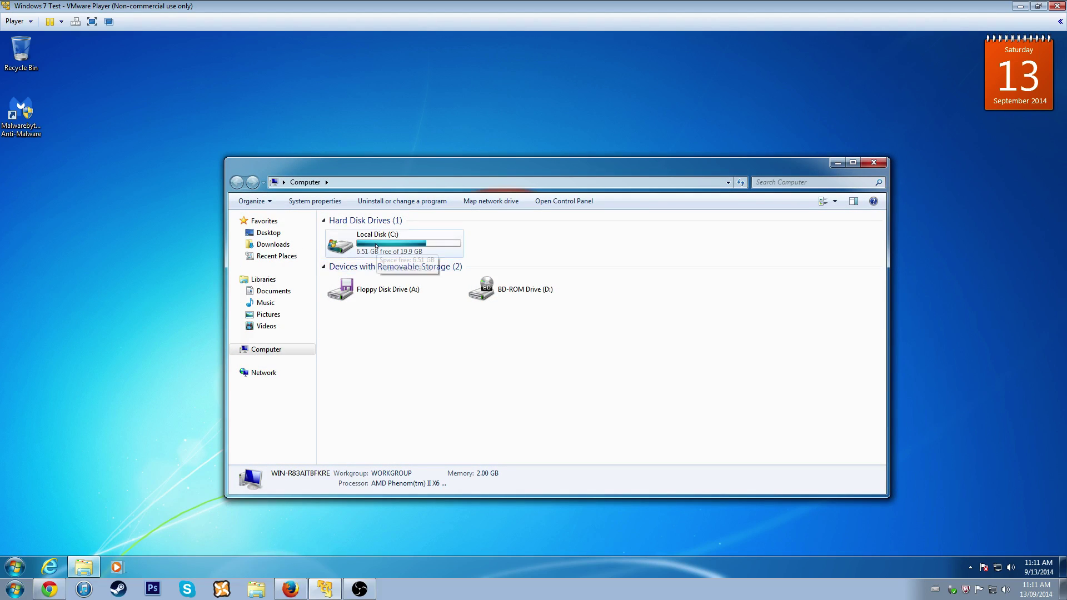
{"action": "double_click", "coordinate": [374, 238]}
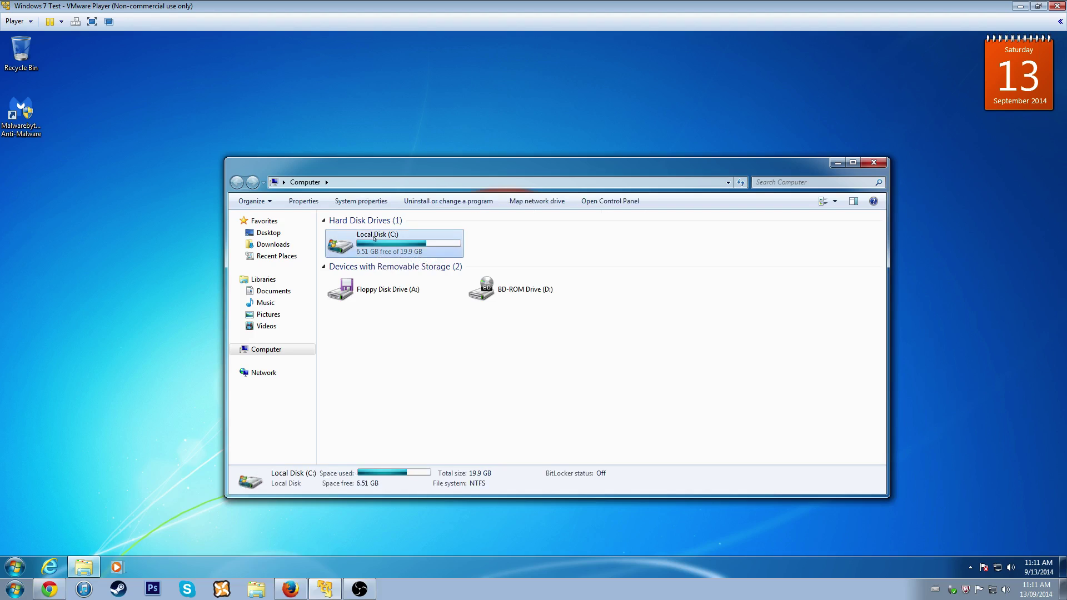
{"action": "double_click", "coordinate": [349, 280]}
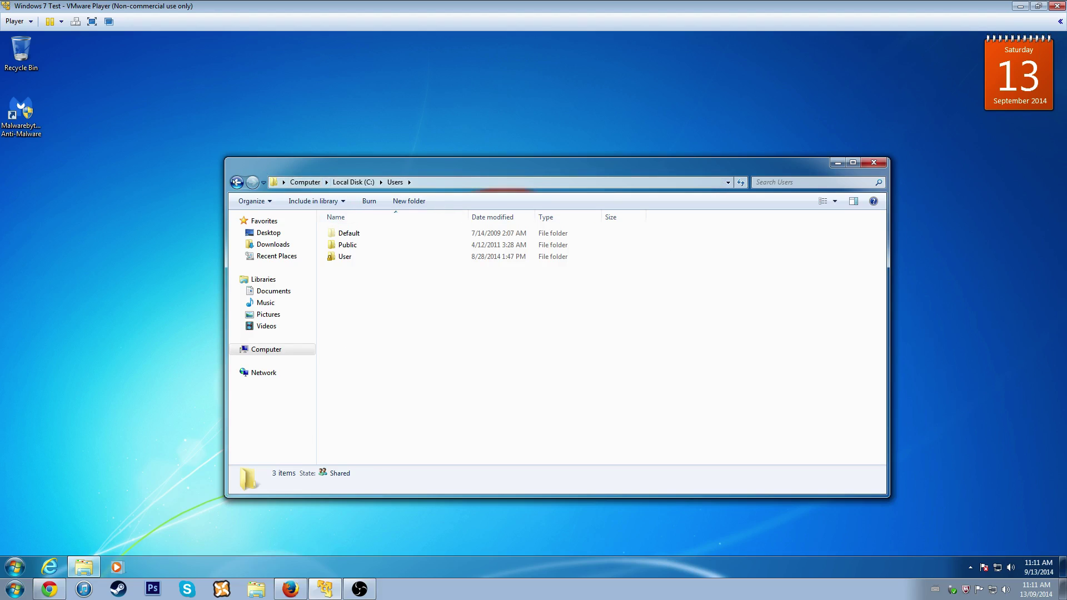
{"action": "left_click", "coordinate": [237, 183]}
Search Local Disk (C:) for items with a modified date of last week
{"action": "key", "text": "ctrl+e"}
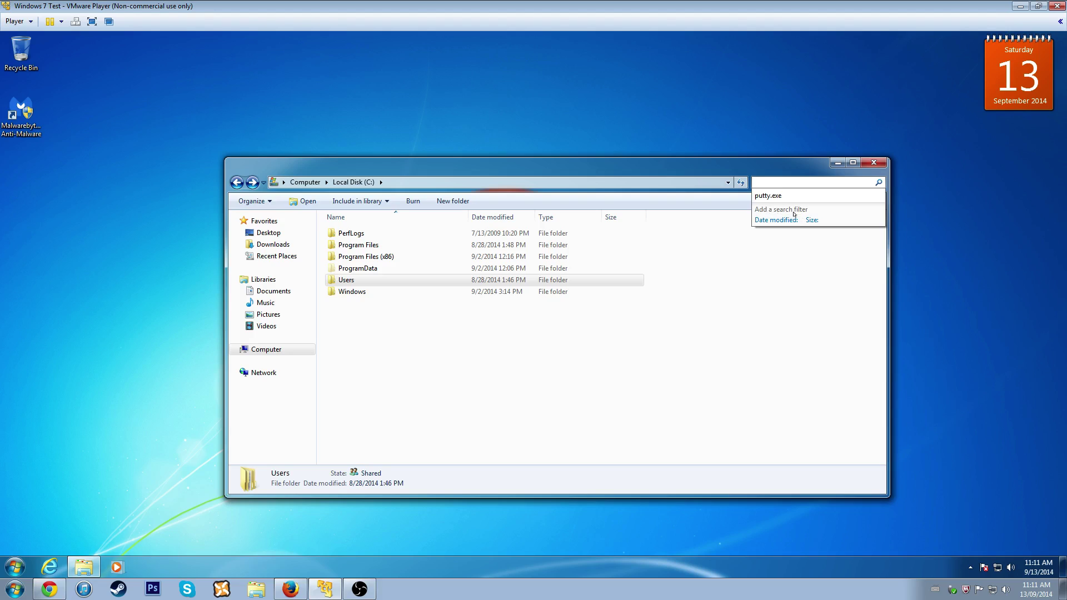
{"action": "left_click", "coordinate": [780, 223]}
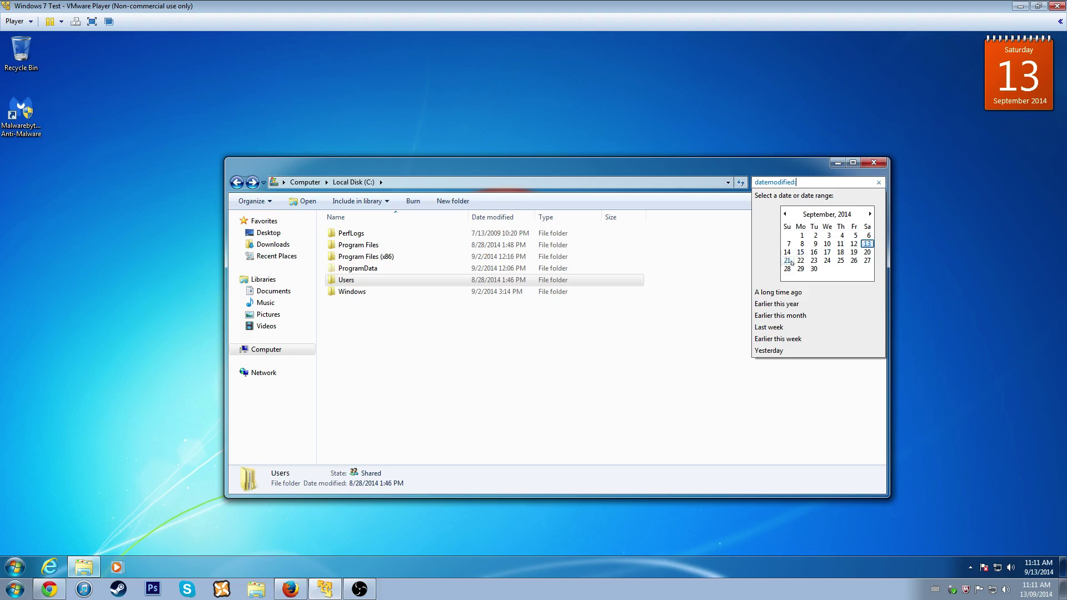
{"action": "left_click", "coordinate": [799, 328]}
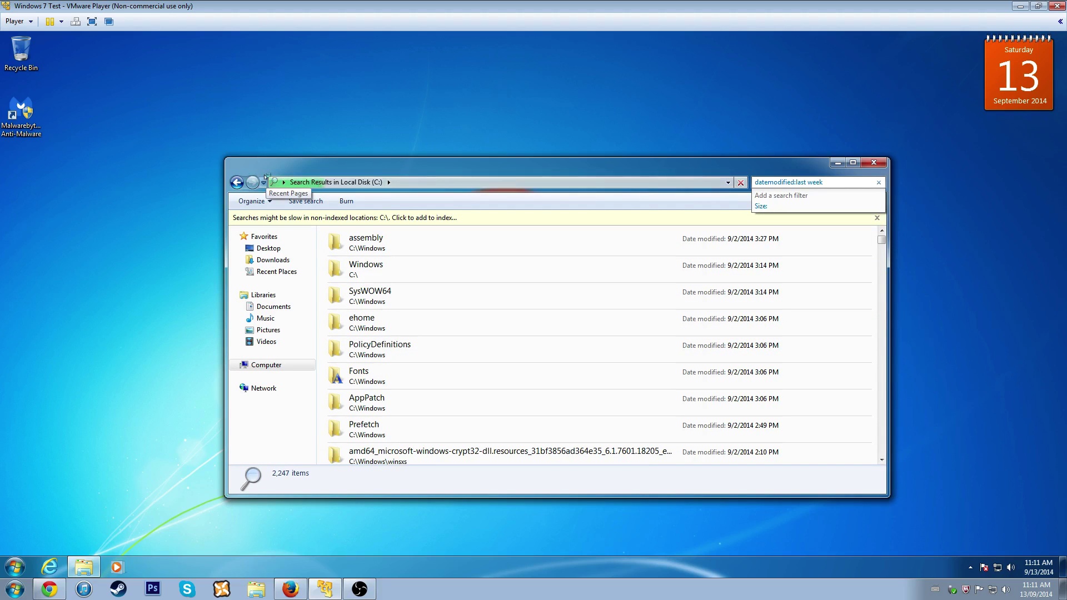
Replace the date search with a kind filter set to Music, and return to Local Disk (C:)
{"action": "left_click", "coordinate": [828, 183]}
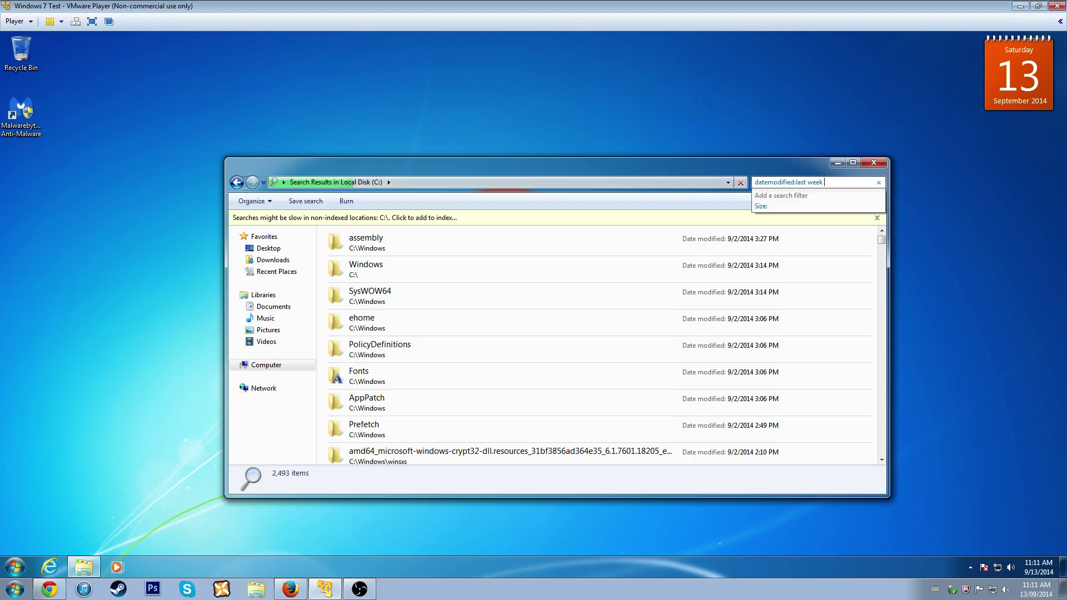
{"action": "key", "text": "BackSpace"}
{"action": "key", "text": "BackSpace"}
{"action": "key", "text": "BackSpace"}
{"action": "key", "text": "BackSpace"}
{"action": "key", "text": "BackSpace"}
{"action": "key", "text": "BackSpace"}
{"action": "key", "text": "BackSpace"}
{"action": "key", "text": "BackSpace"}
{"action": "key", "text": "BackSpace"}
{"action": "key", "text": "BackSpace"}
{"action": "key", "text": "BackSpace"}
{"action": "key", "text": "BackSpace"}
{"action": "key", "text": "BackSpace"}
{"action": "key", "text": "BackSpace"}
{"action": "key", "text": "BackSpace"}
{"action": "key", "text": "BackSpace"}
{"action": "key", "text": "BackSpace"}
{"action": "key", "text": "BackSpace"}
{"action": "key", "text": "BackSpace"}
{"action": "key", "text": "BackSpace"}
{"action": "key", "text": "BackSpace"}
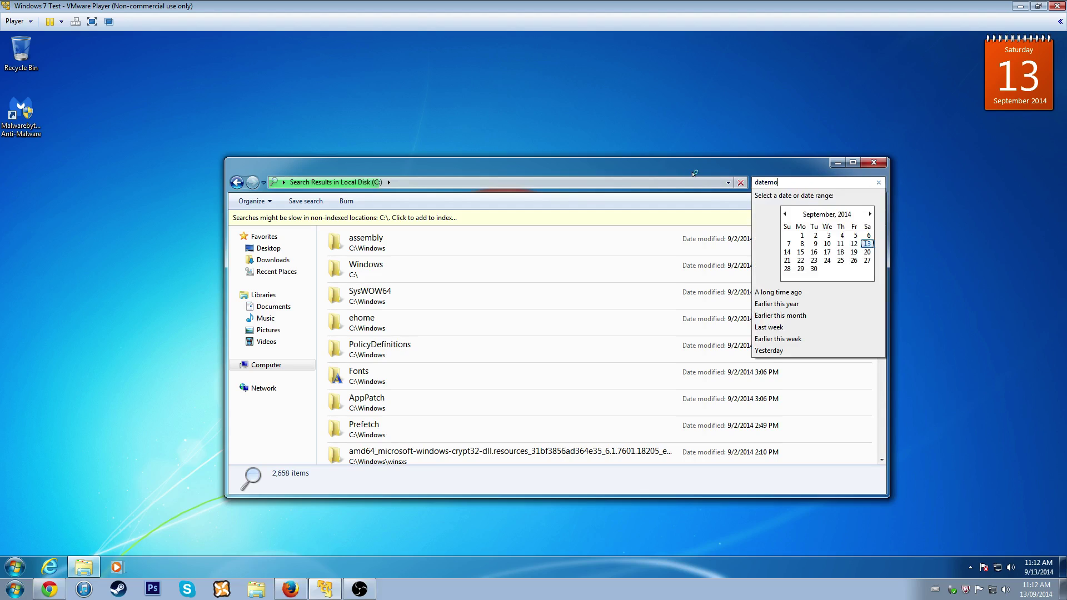
{"action": "type", "text": "king"}
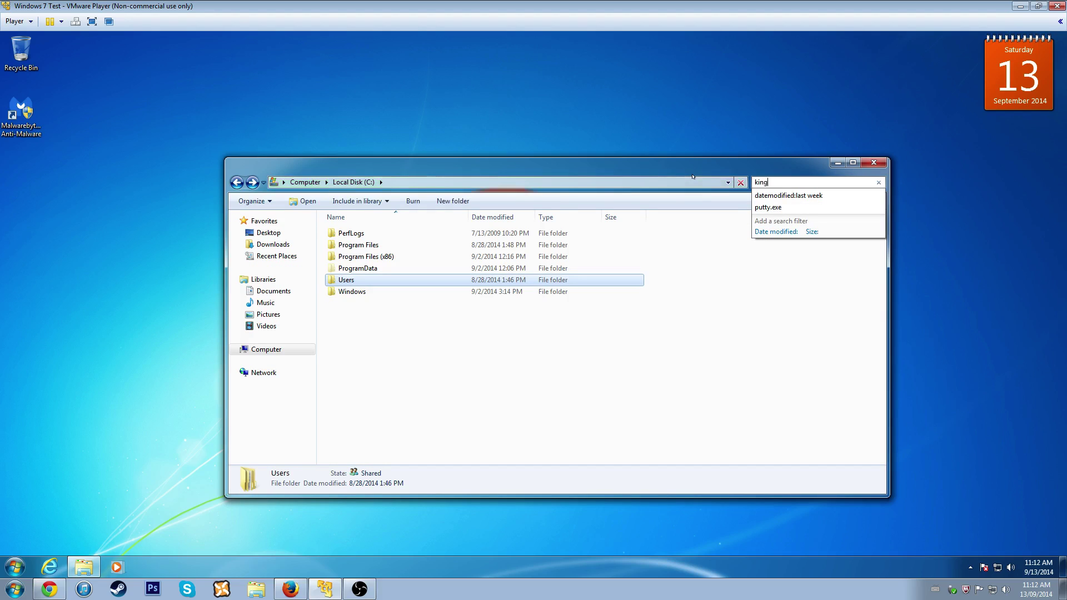
{"action": "key", "text": "BackSpace"}
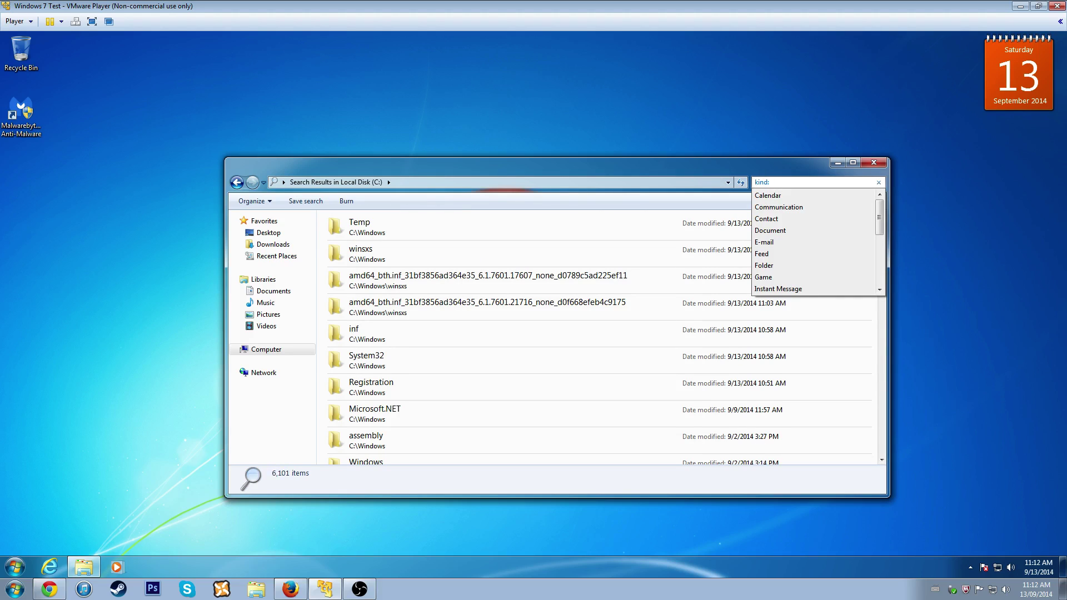
{"action": "scroll", "coordinate": [799, 267], "scroll_direction": "down", "scroll_amount": 4}
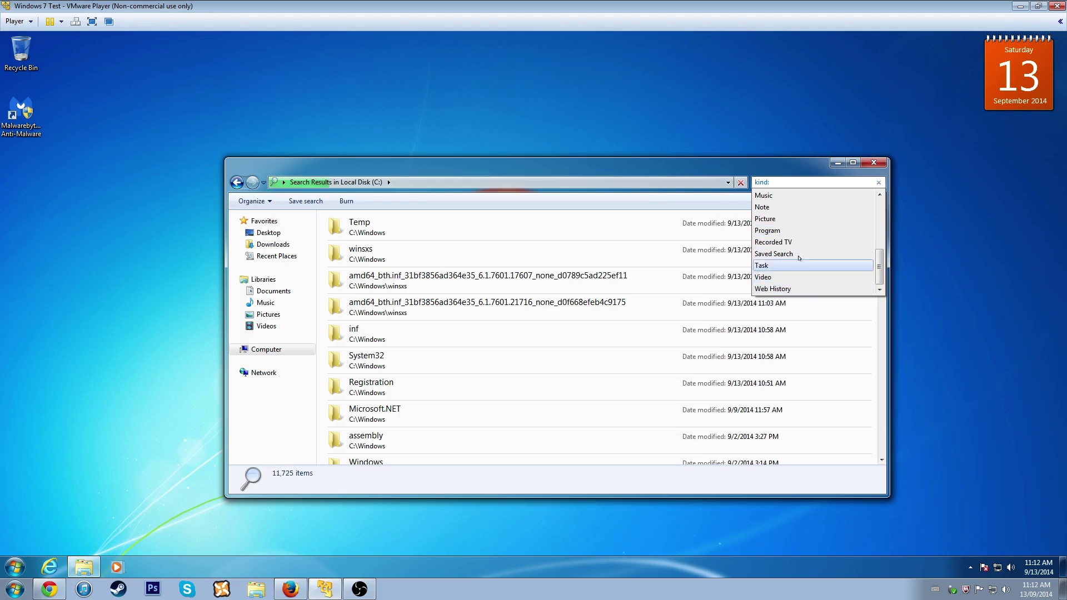
{"action": "scroll", "coordinate": [789, 233], "scroll_direction": "up", "scroll_amount": 1}
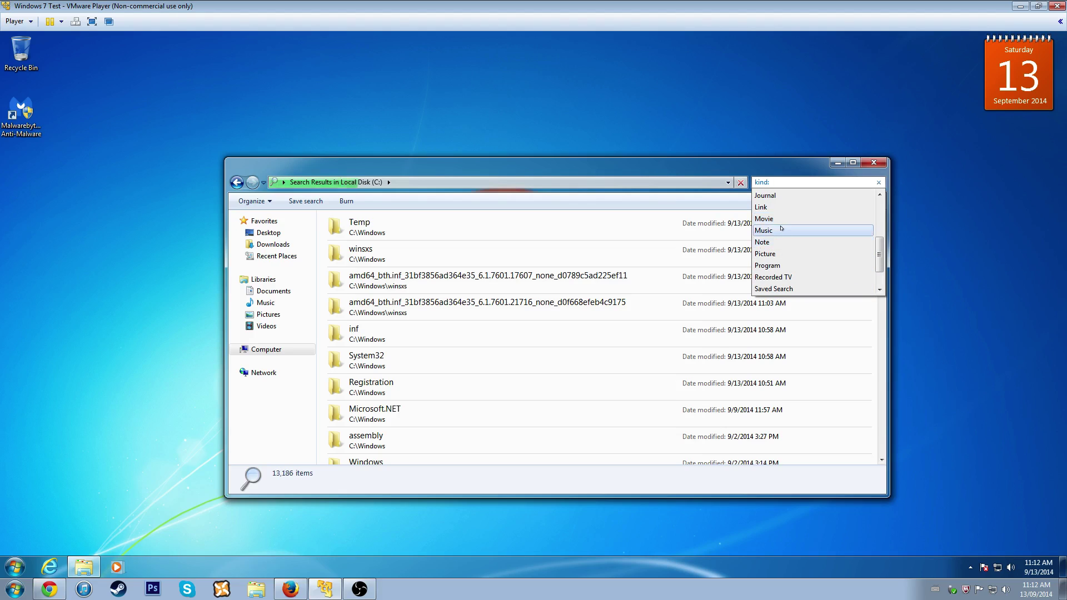
{"action": "left_click", "coordinate": [781, 229]}
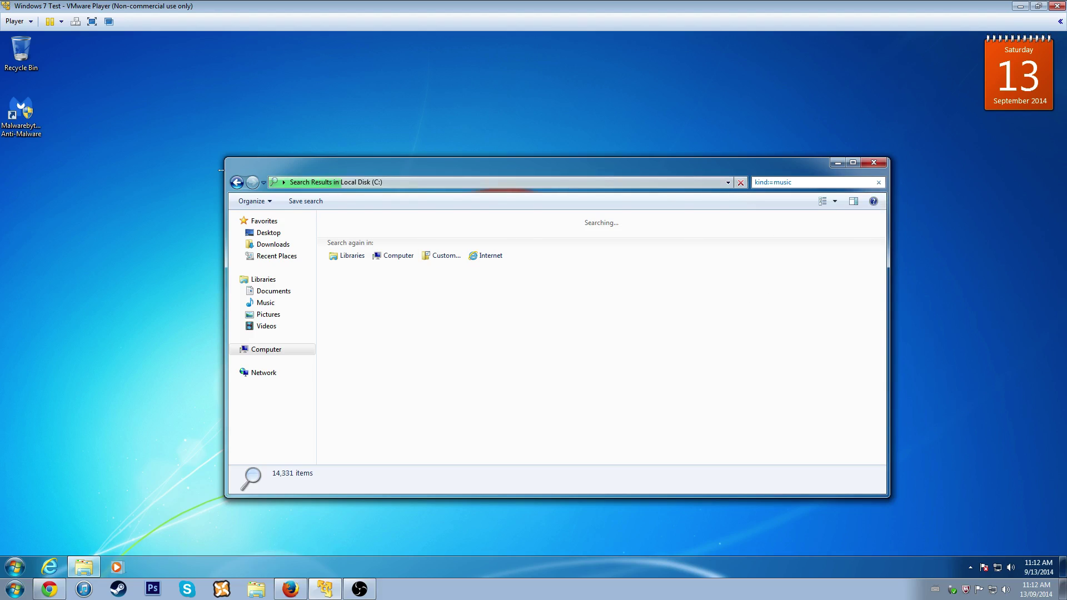
{"action": "left_click", "coordinate": [236, 183]}
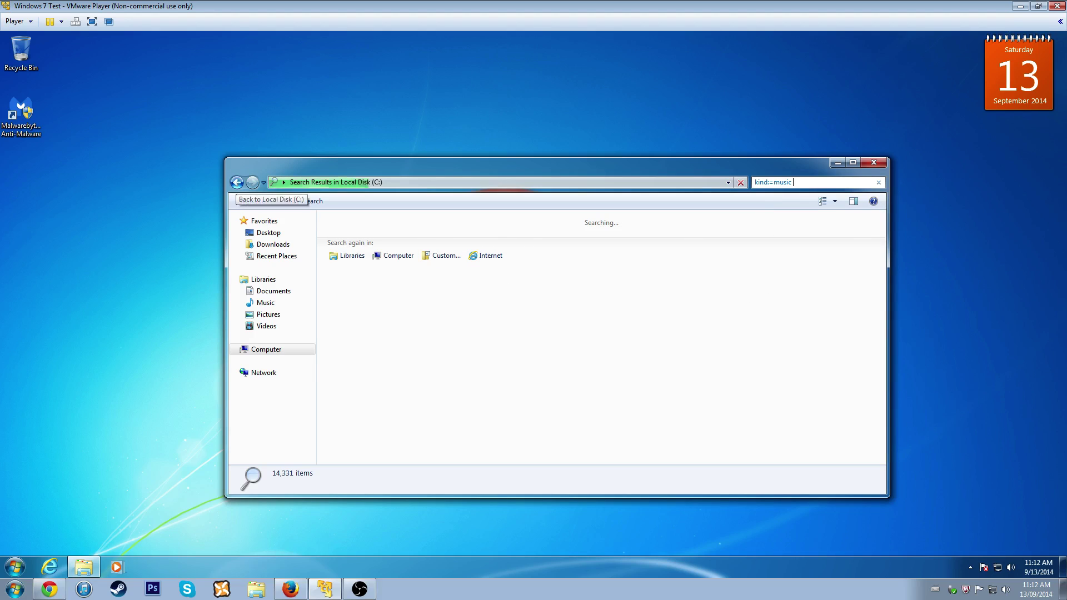
{"action": "left_click", "coordinate": [237, 182]}
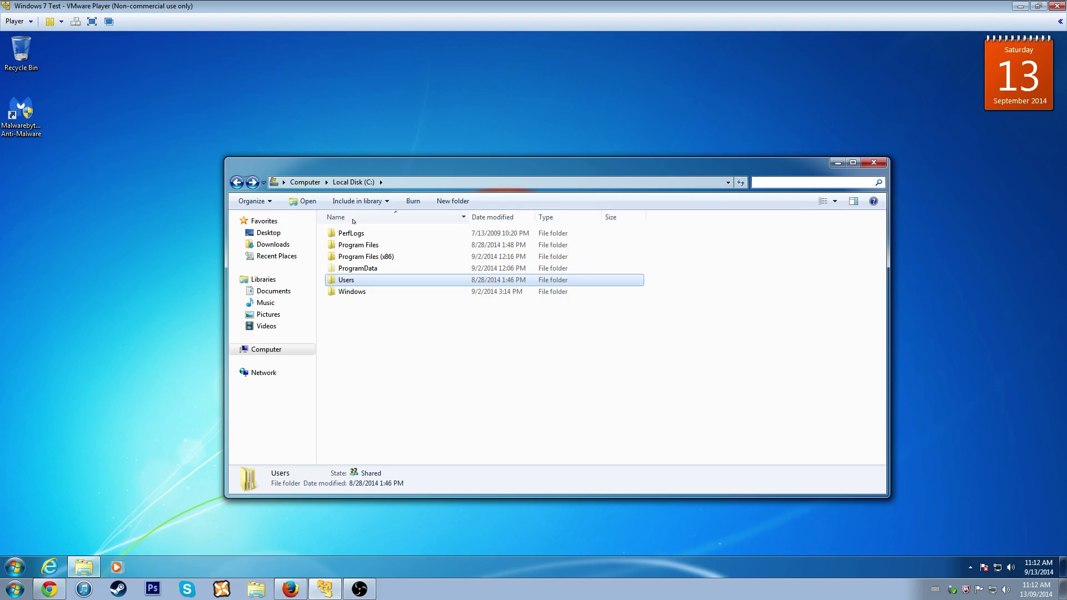
Open the User profile folder inside the Users folder on Local Disk (C:)
{"action": "double_click", "coordinate": [360, 281]}
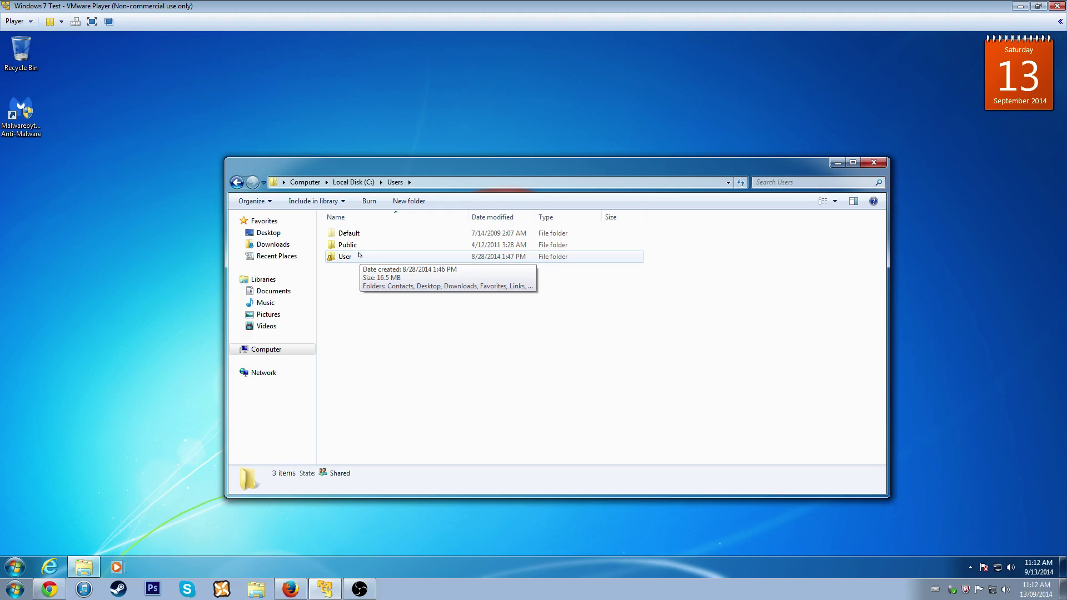
{"action": "left_click", "coordinate": [15, 567]}
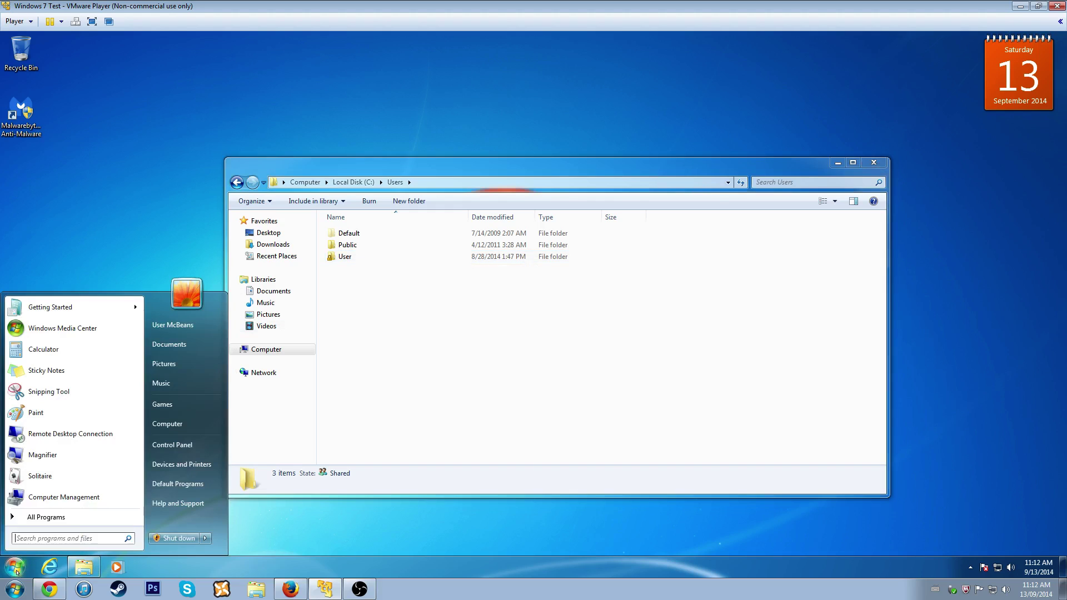
{"action": "left_click", "coordinate": [357, 298]}
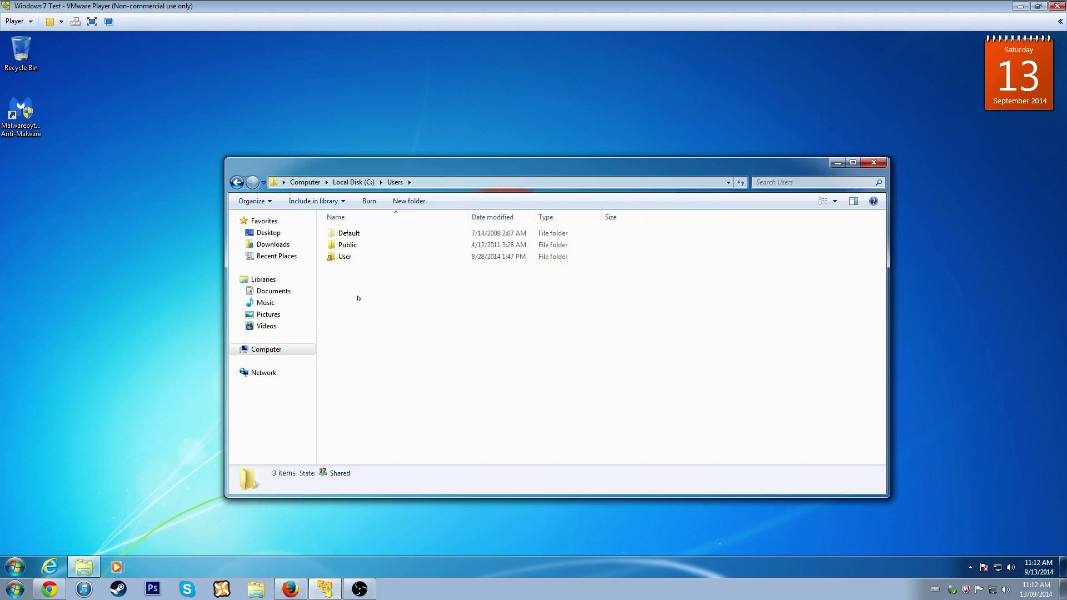
{"action": "double_click", "coordinate": [353, 258]}
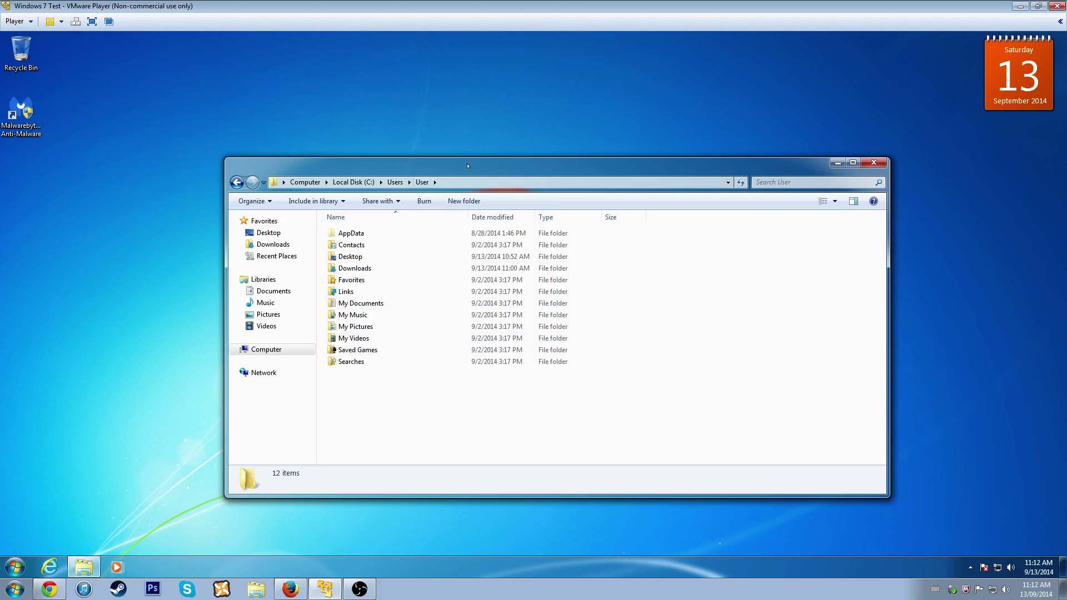
Open the profile's Desktop folder and check the details of virus.exe
{"action": "mouse_move", "coordinate": [469, 169]}
{"action": "left_mouse_down"}
{"action": "mouse_move", "coordinate": [482, 553]}
{"action": "mouse_move", "coordinate": [512, 185]}
{"action": "mouse_move", "coordinate": [490, 169]}
{"action": "left_mouse_up"}
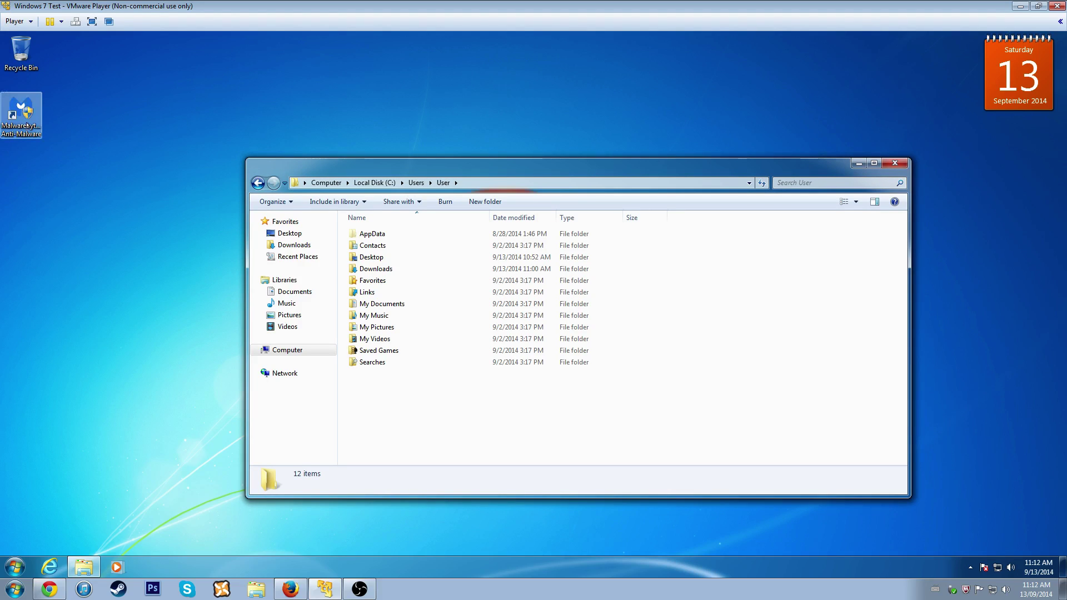
{"action": "left_click", "coordinate": [372, 257]}
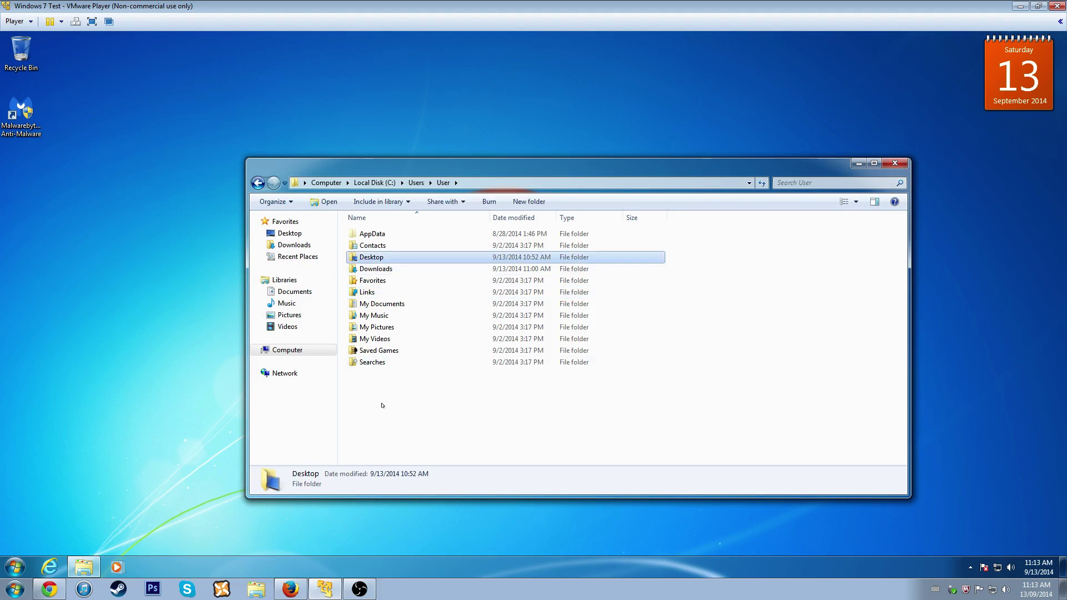
{"action": "double_click", "coordinate": [377, 256]}
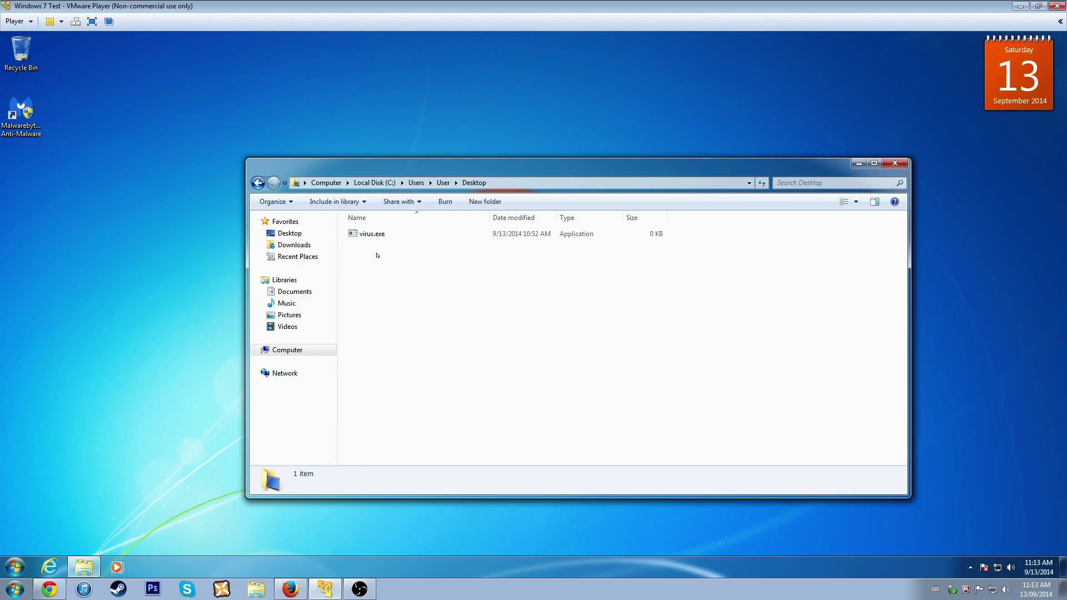
{"action": "left_click", "coordinate": [372, 235]}
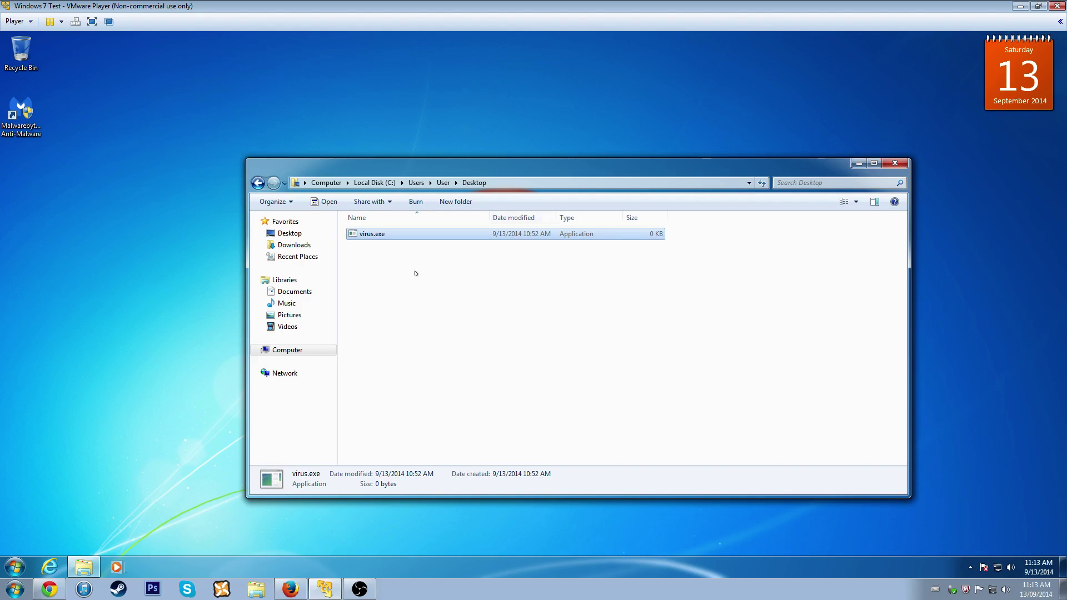
{"action": "left_click", "coordinate": [376, 226]}
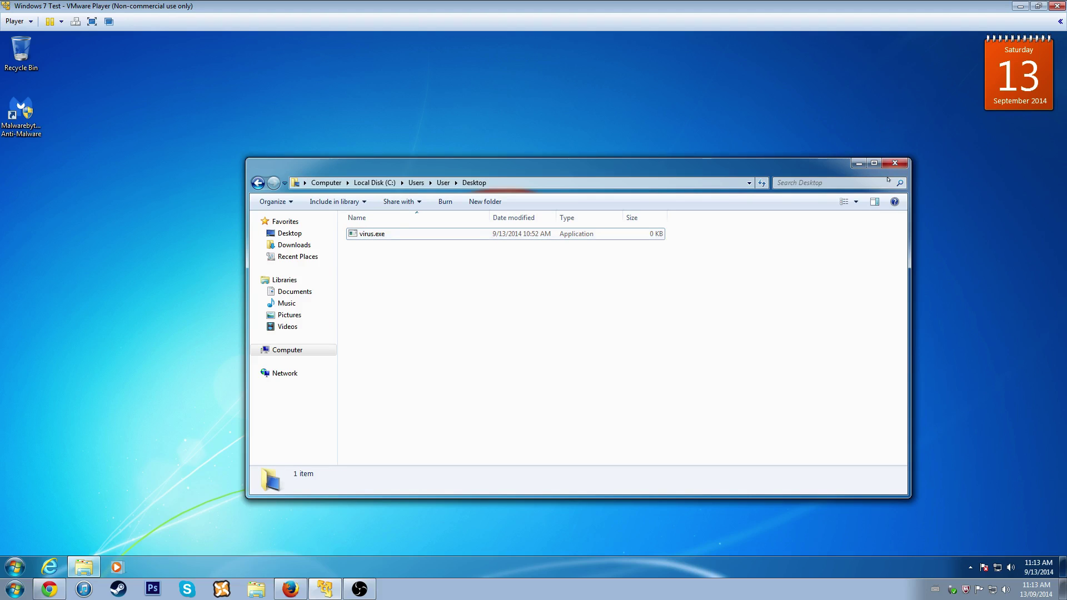
Minimize the folder window and move the calendar gadget away to uncover virus.exe on the desktop
{"action": "left_click", "coordinate": [859, 163]}
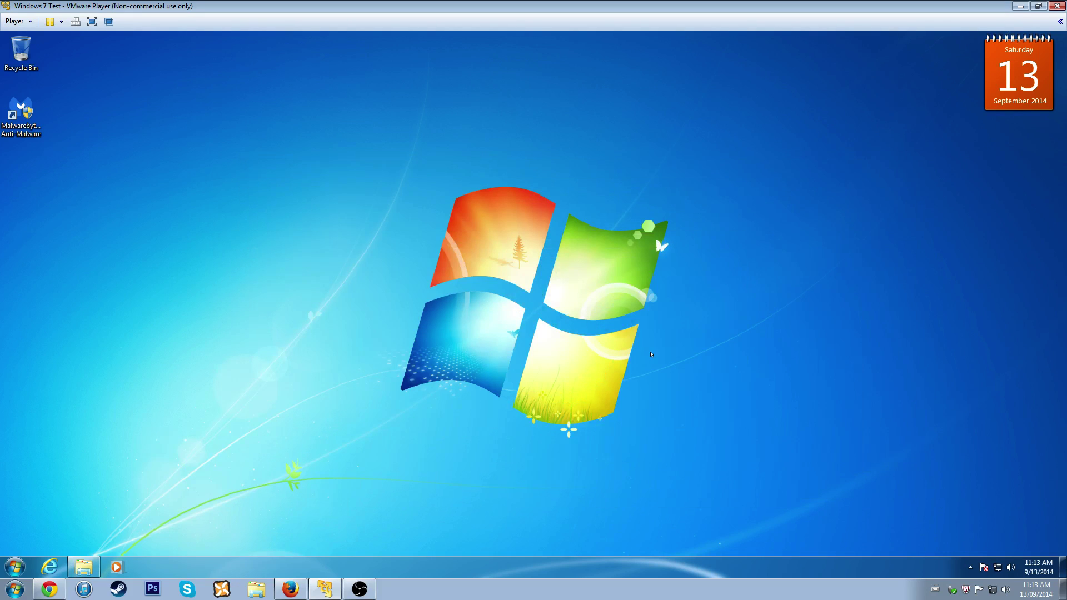
{"action": "left_click_drag", "start_coordinate": [1017, 50], "coordinate": [843, 142]}
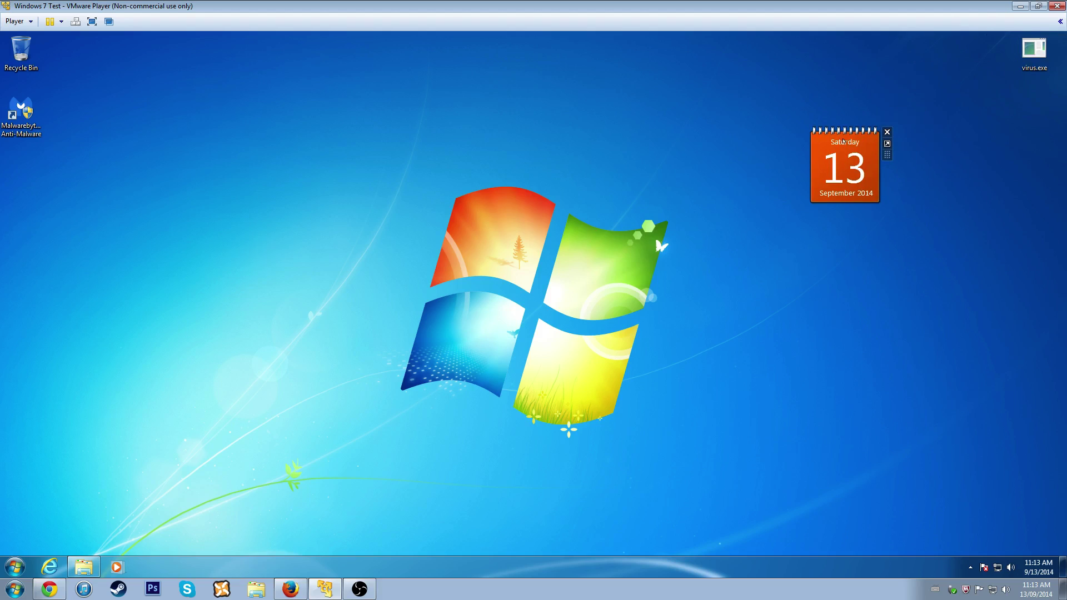
{"action": "left_click_drag", "start_coordinate": [997, 162], "coordinate": [1046, 36]}
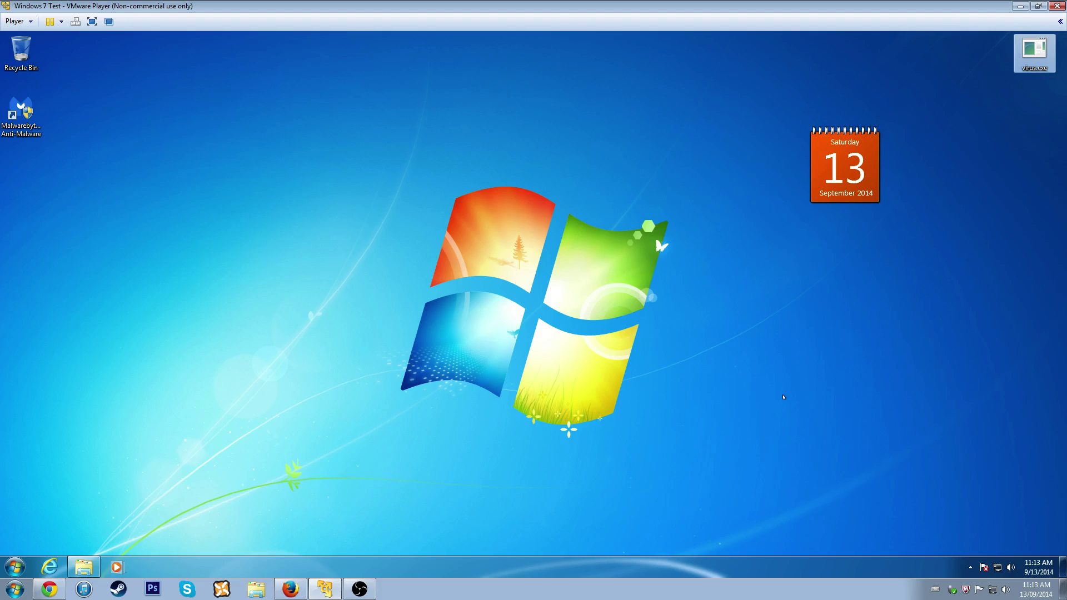
{"action": "left_click", "coordinate": [15, 567]}
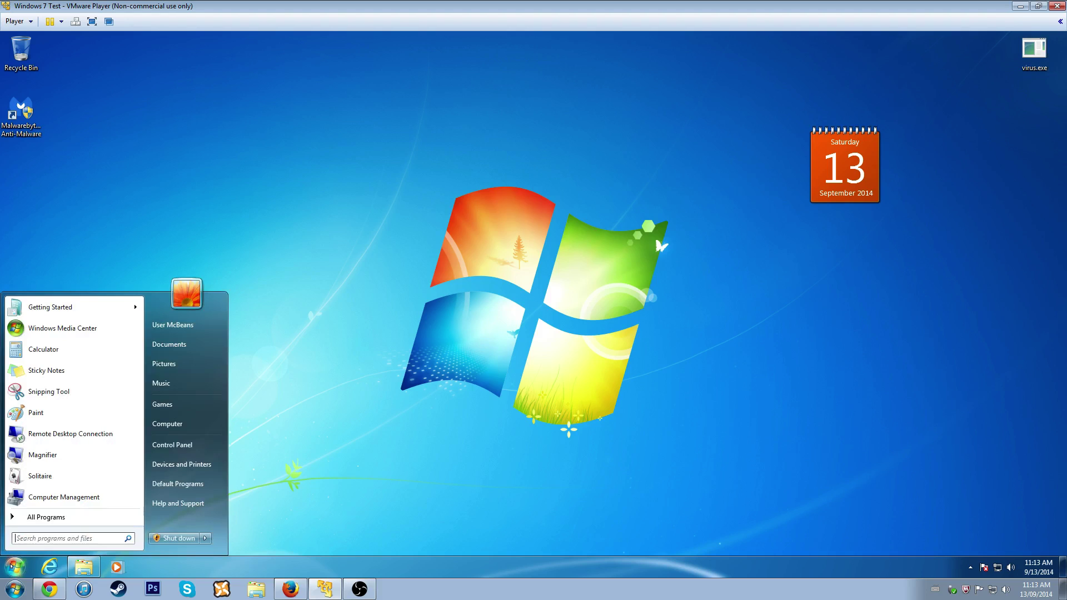
{"action": "left_click", "coordinate": [169, 424]}
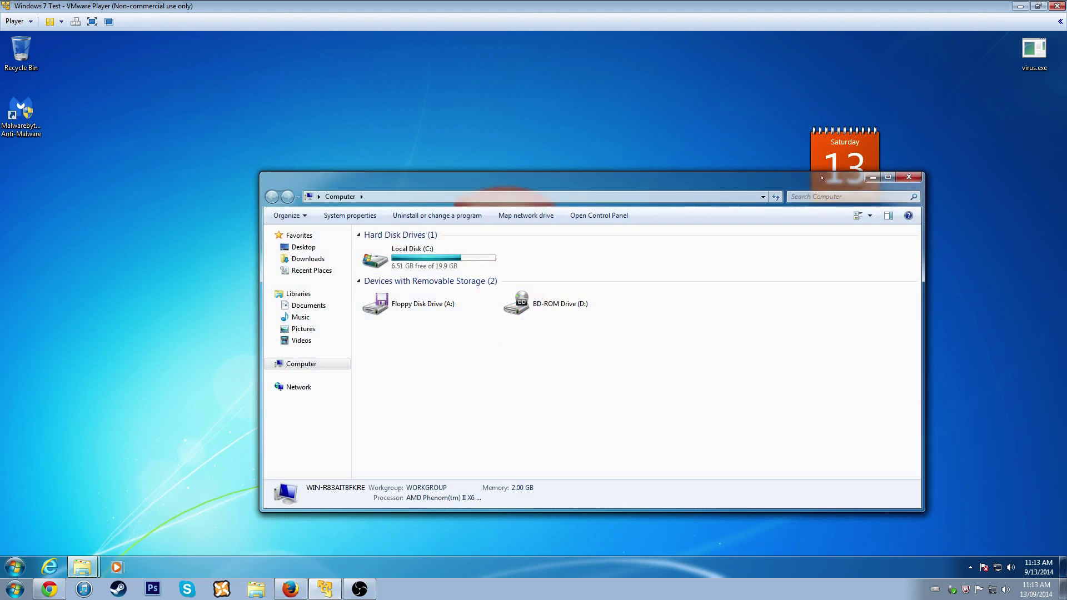
{"action": "left_click", "coordinate": [813, 196]}
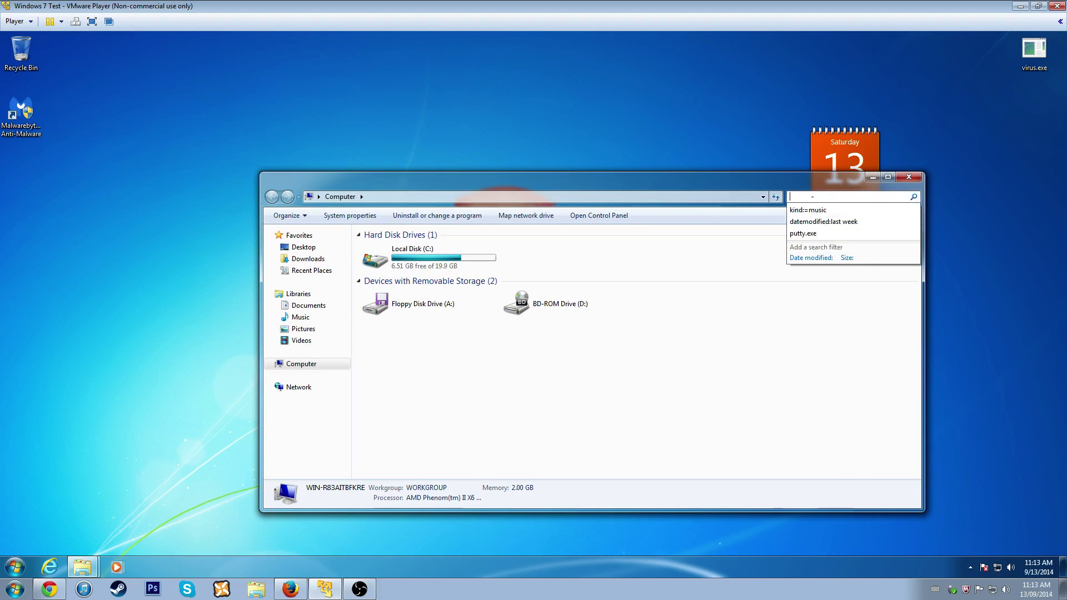
{"action": "left_click", "coordinate": [909, 176]}
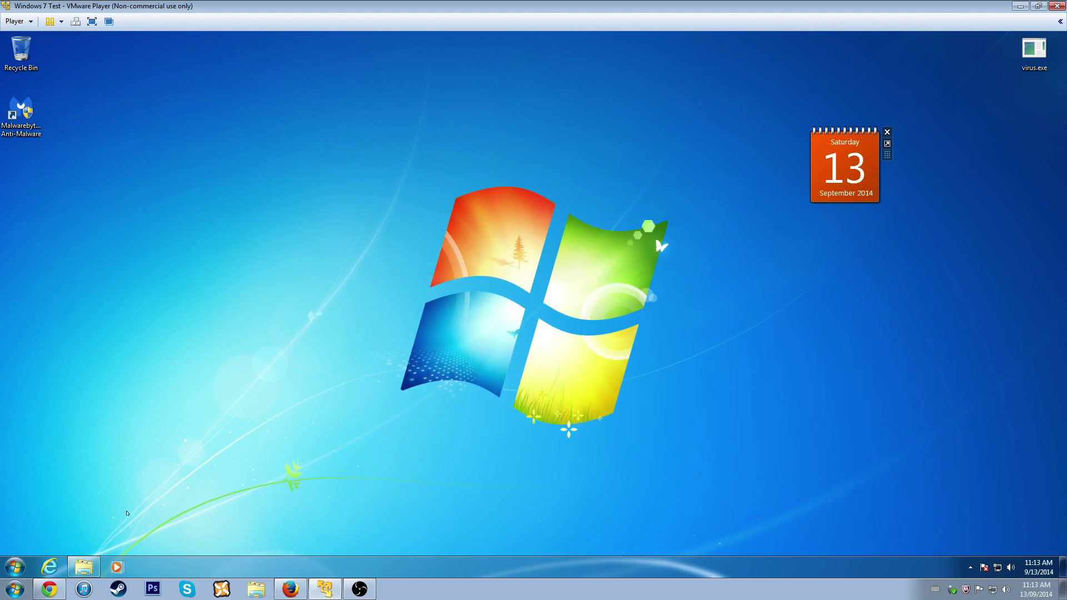
Restore the Desktop folder window, reopen the folder from the User profile, and permanently delete virus.exe
{"action": "left_click", "coordinate": [83, 567]}
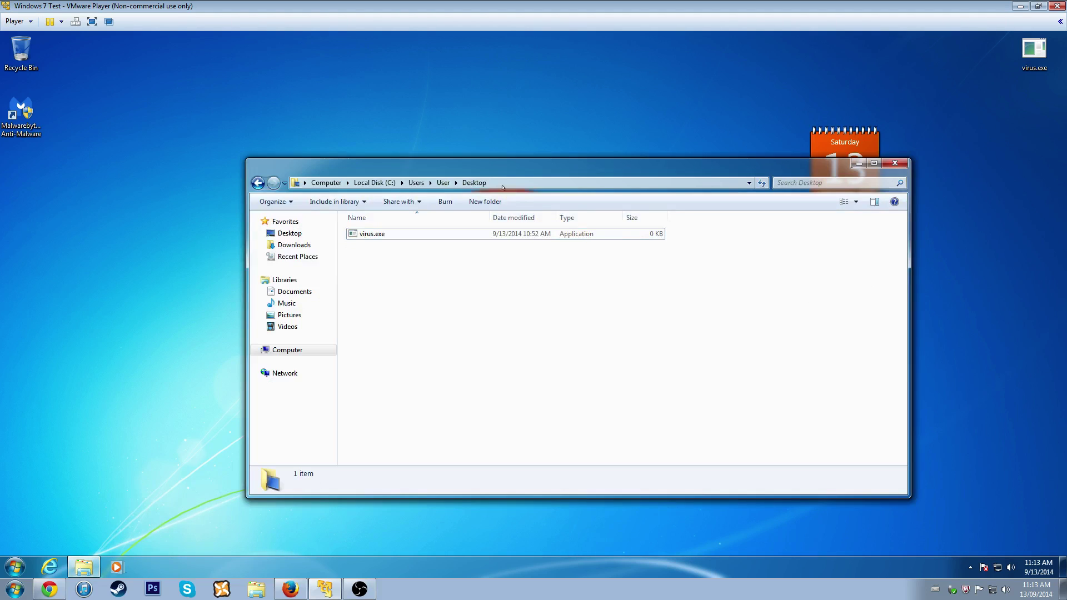
{"action": "left_click", "coordinate": [443, 182]}
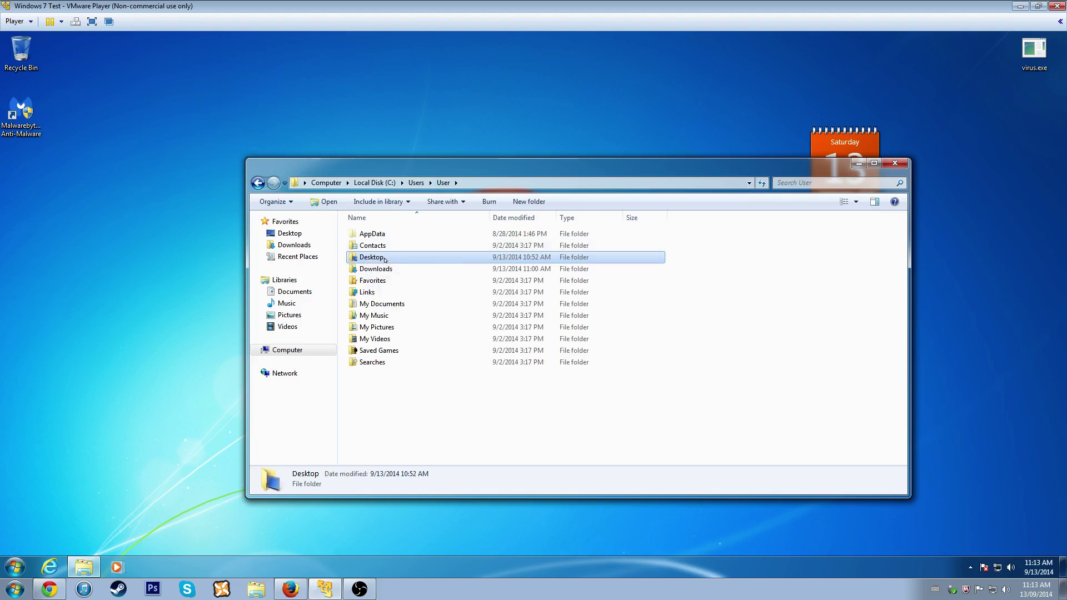
{"action": "double_click", "coordinate": [371, 256]}
{"action": "left_click_drag", "start_coordinate": [679, 322], "coordinate": [351, 226]}
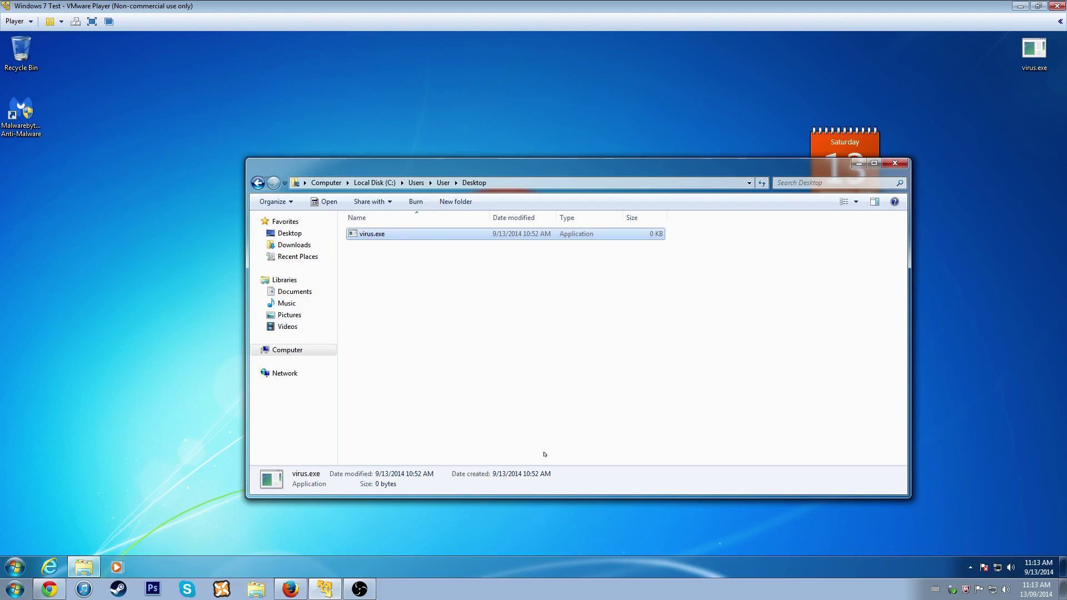
{"action": "key", "text": "shift+Delete"}
{"action": "key", "text": "Return"}
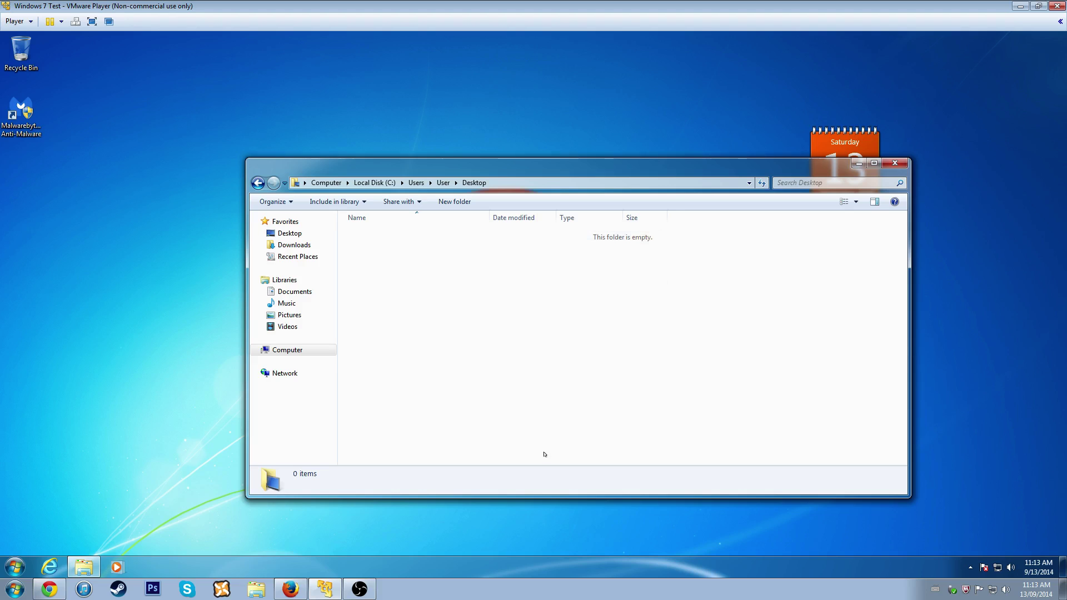
Close the Desktop folder window and remove the calendar gadget from the desktop
{"action": "left_click", "coordinate": [900, 162]}
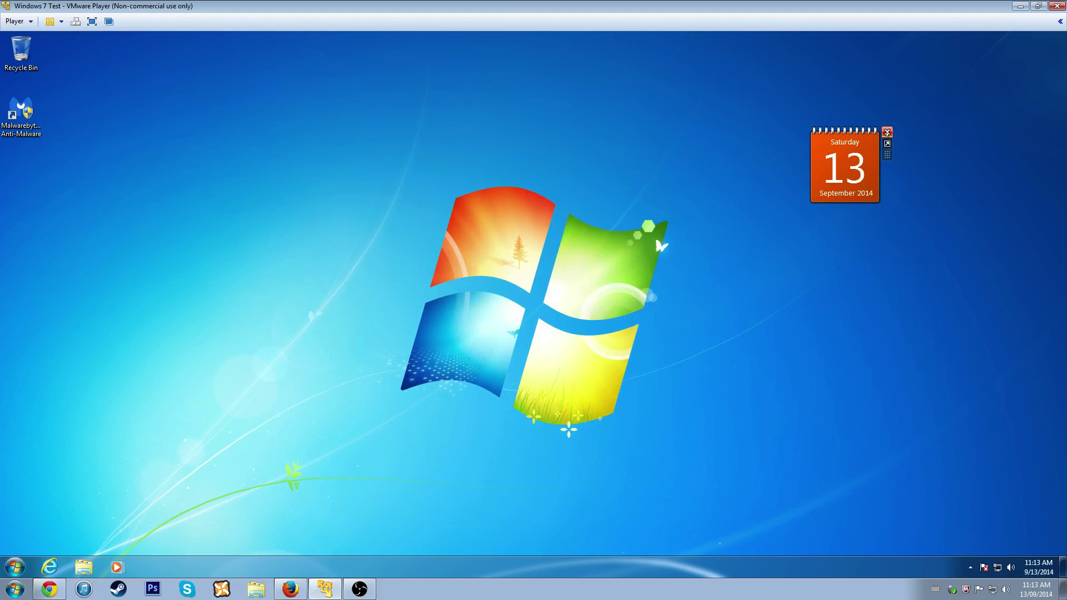
{"action": "left_click", "coordinate": [887, 133]}
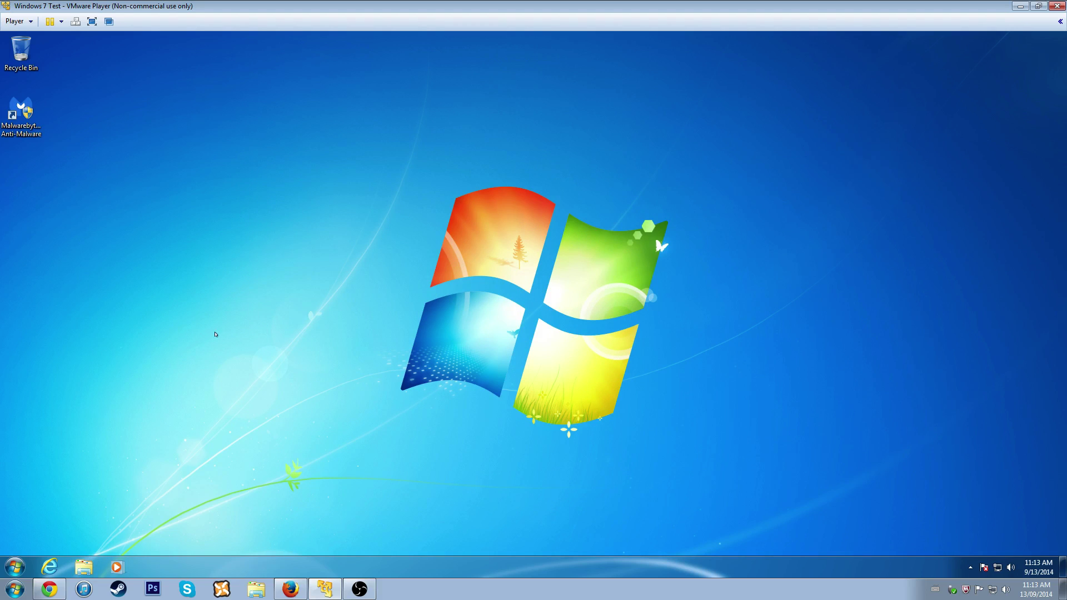